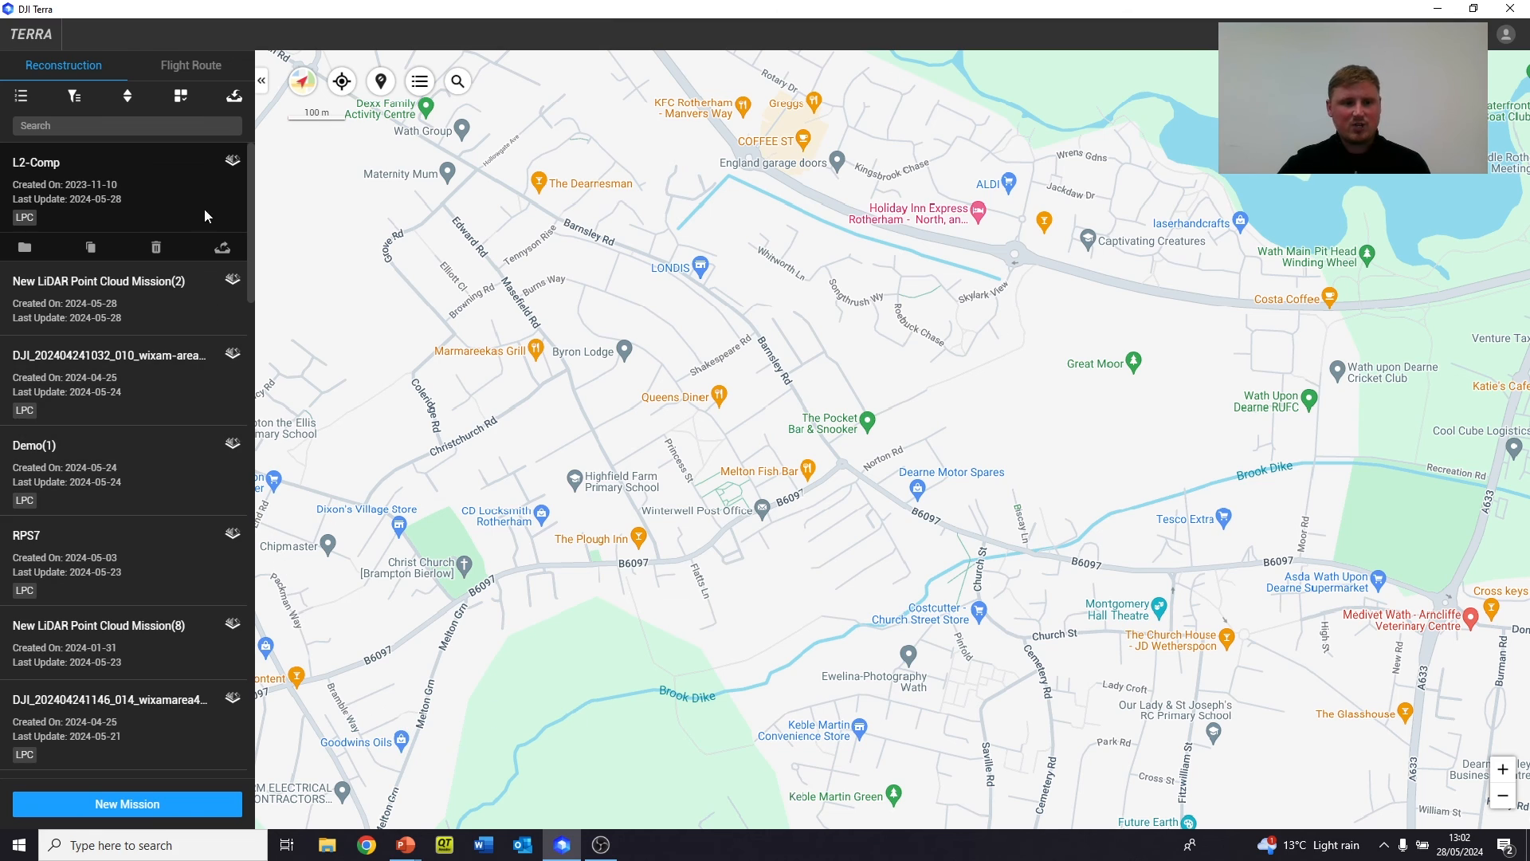
Create a new LiDAR Point Cloud reconstruction mission named "Demo"
left_click(151, 811)
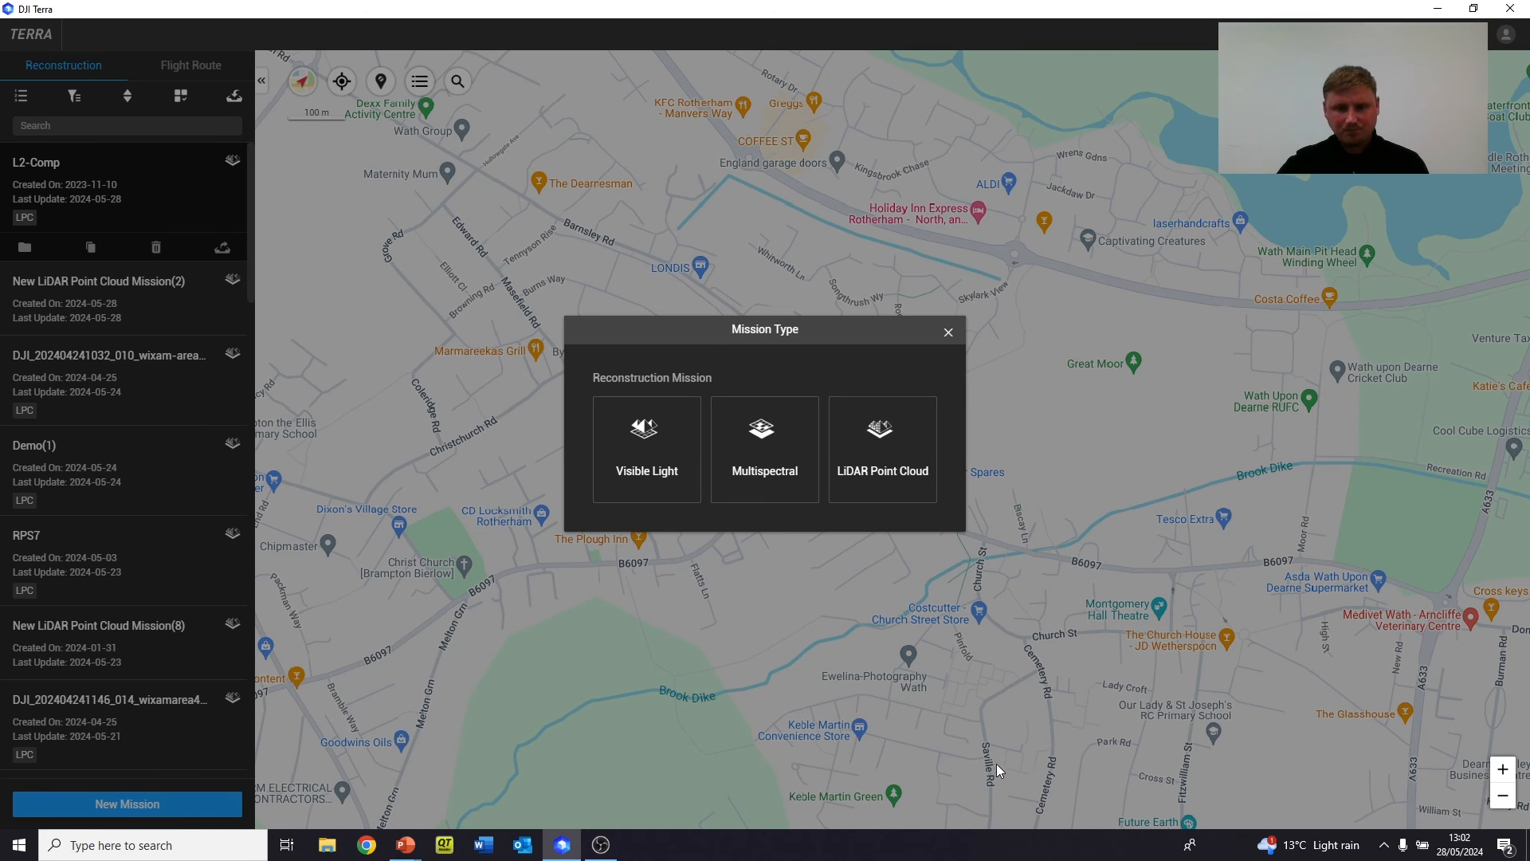
left_click(898, 456)
left_click_drag(821, 416, 616, 404)
type("Demo")
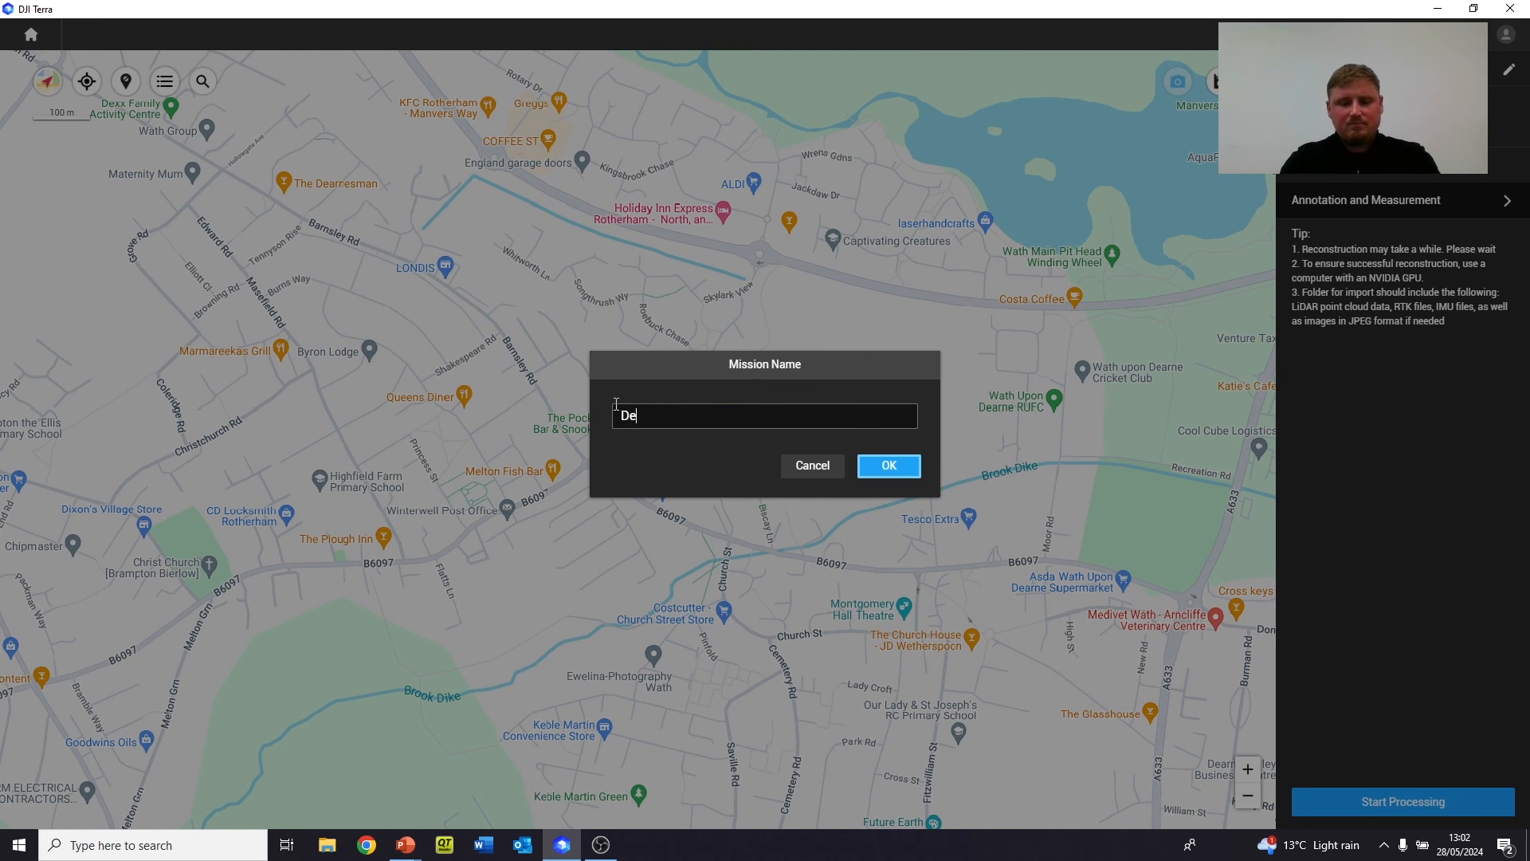
left_click(880, 466)
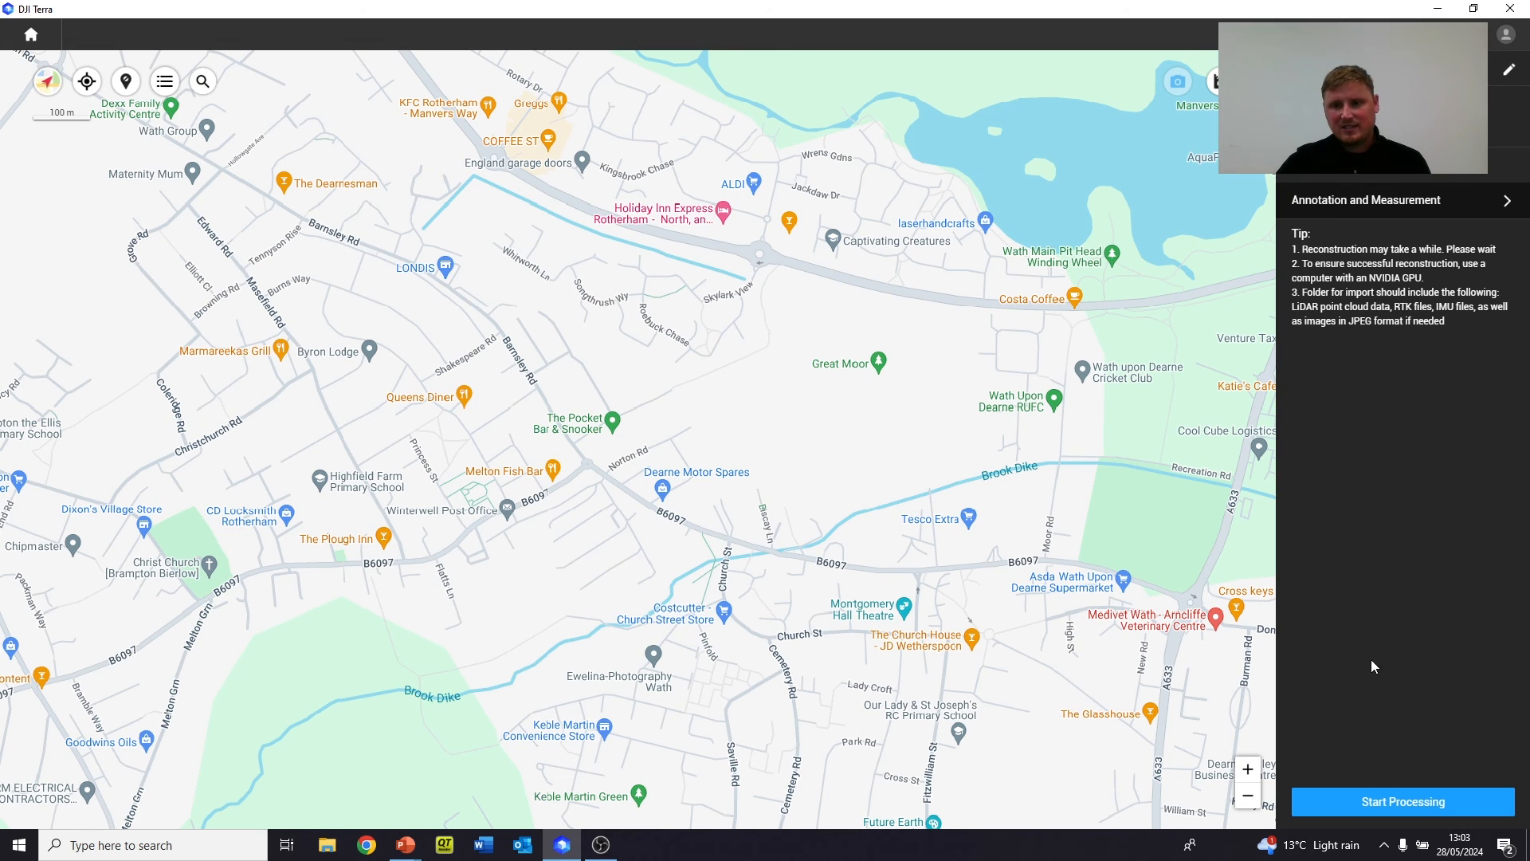
left_click(1471, 117)
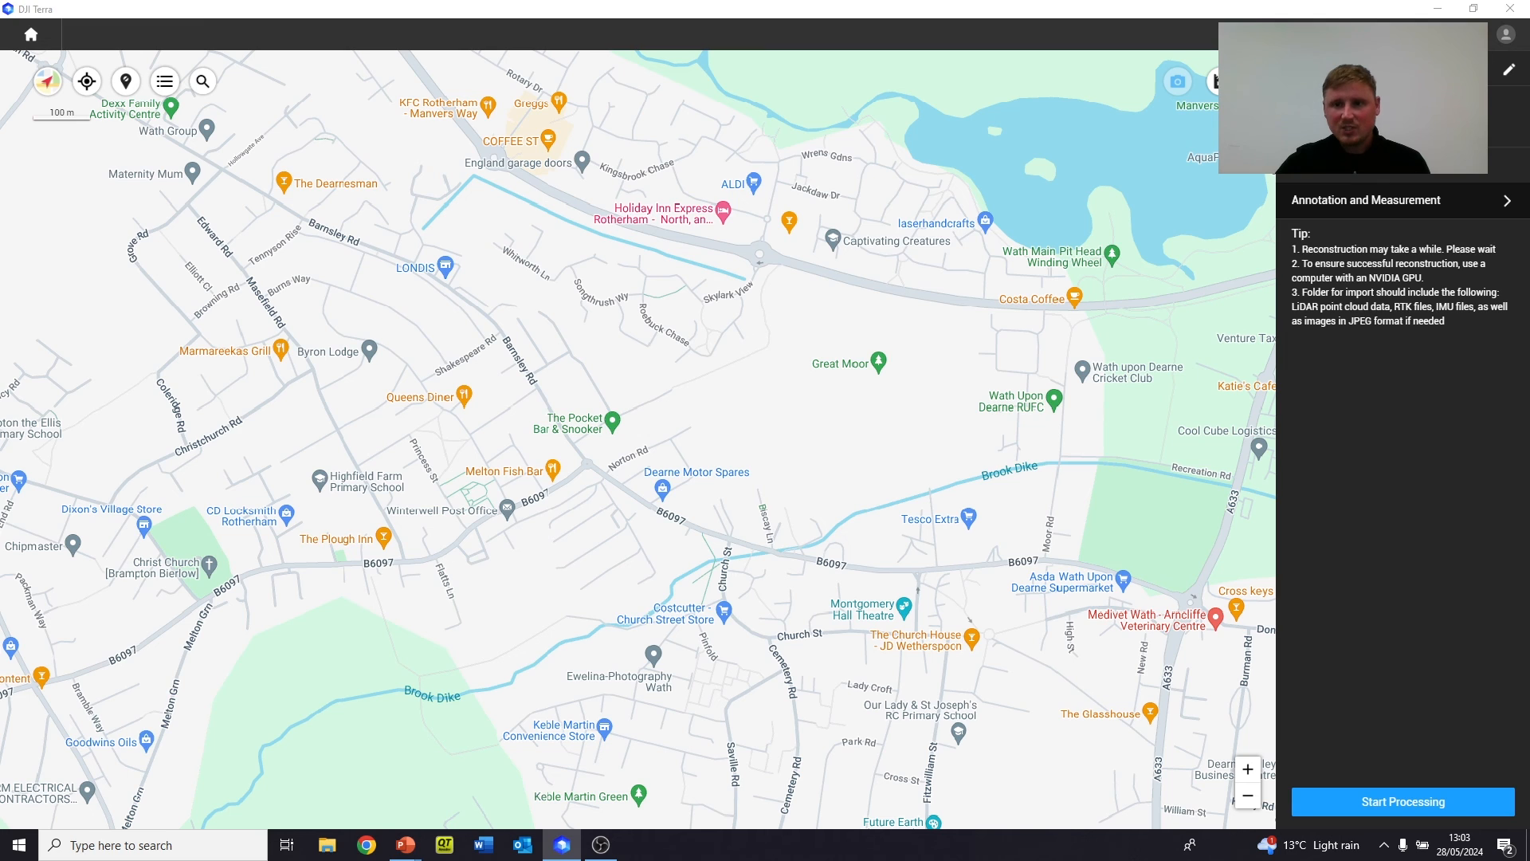
left_click(412, 82)
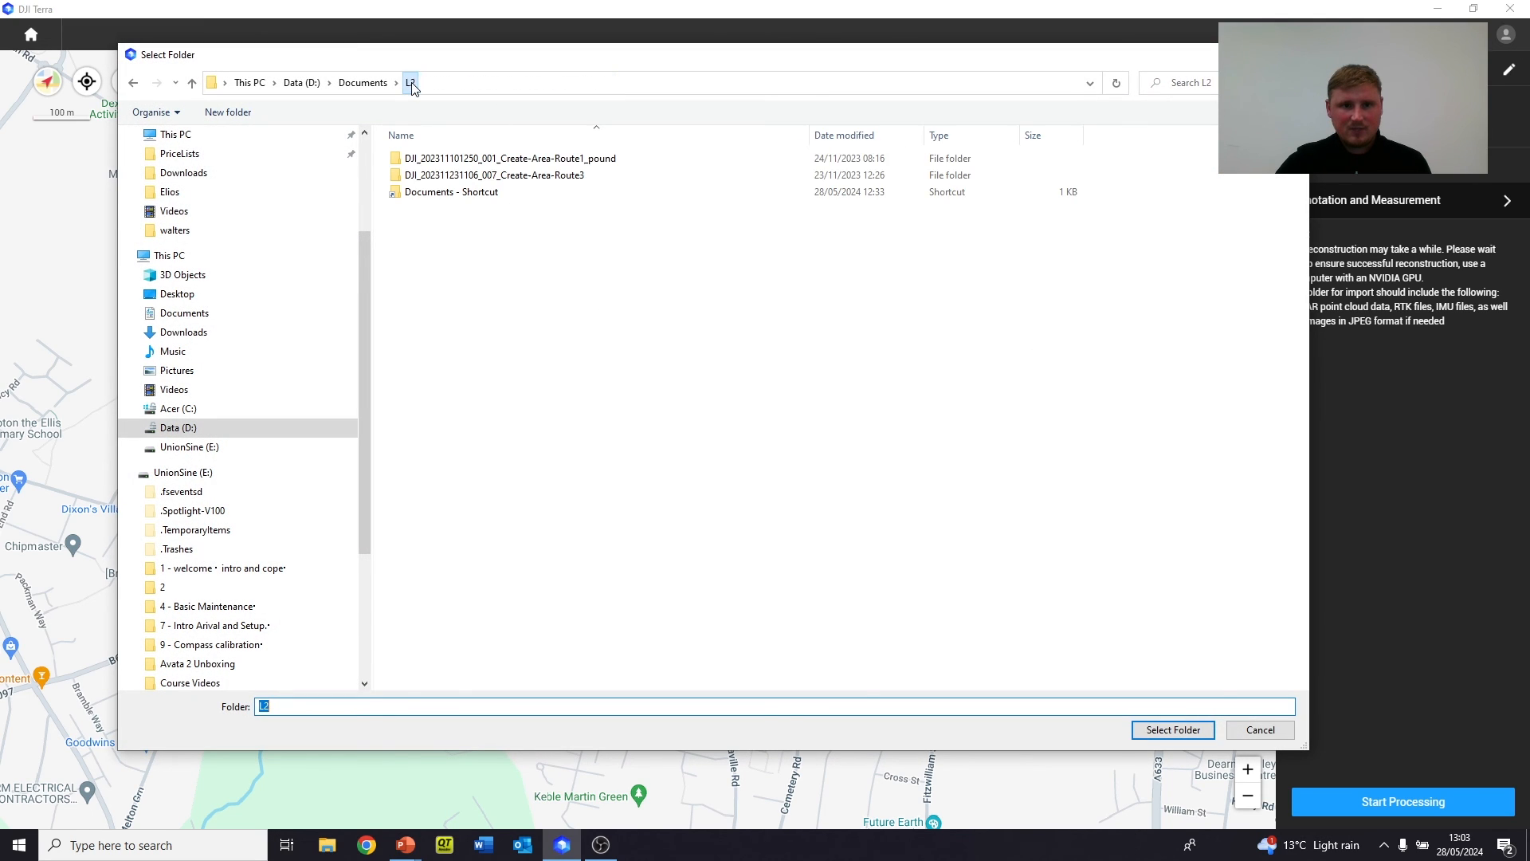
left_click(633, 175)
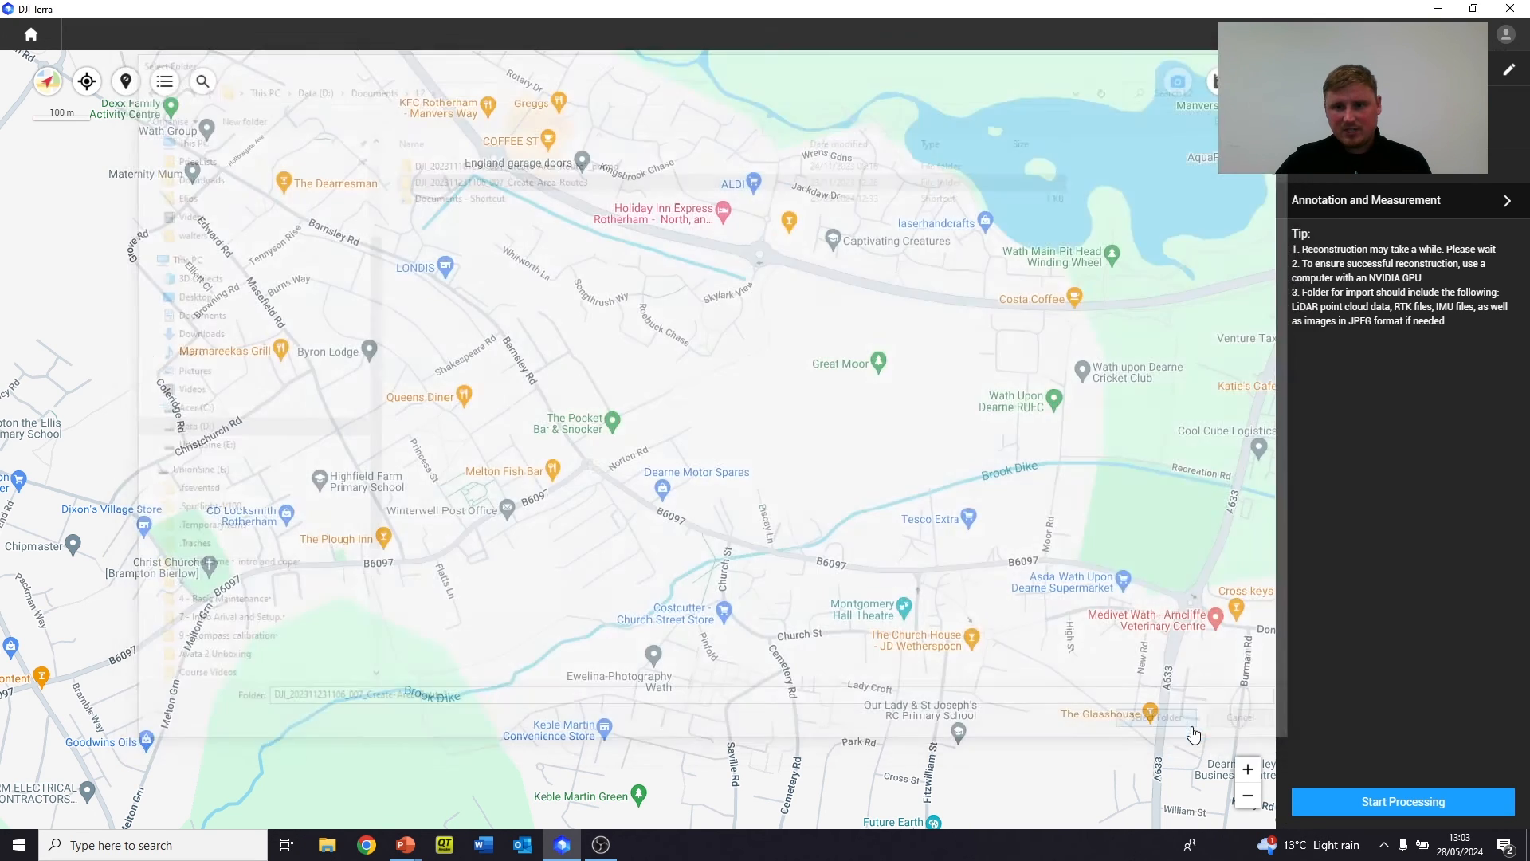
left_click(1173, 729)
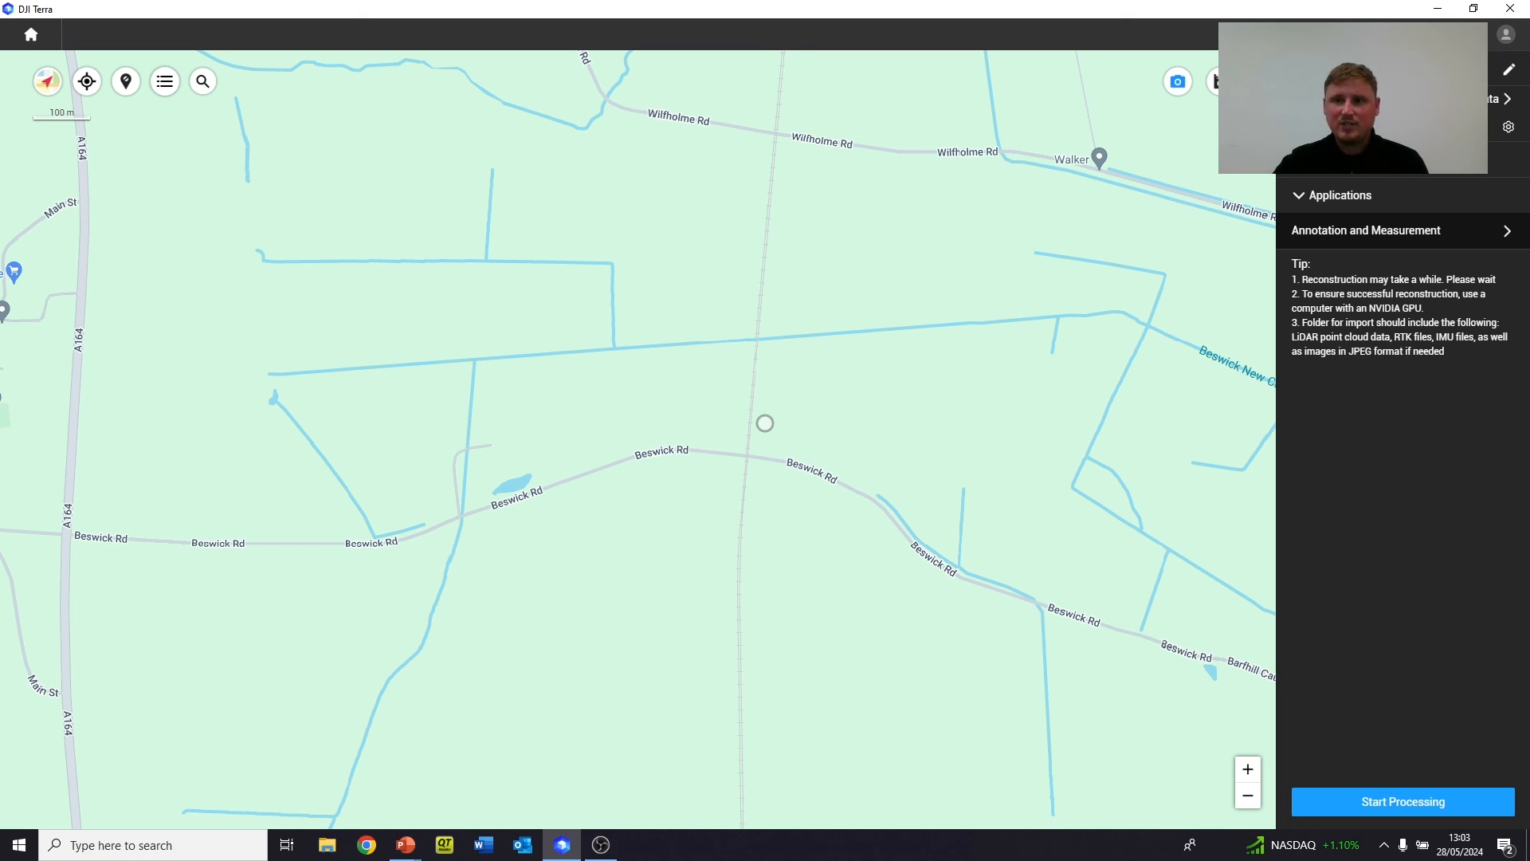
left_click(1509, 128)
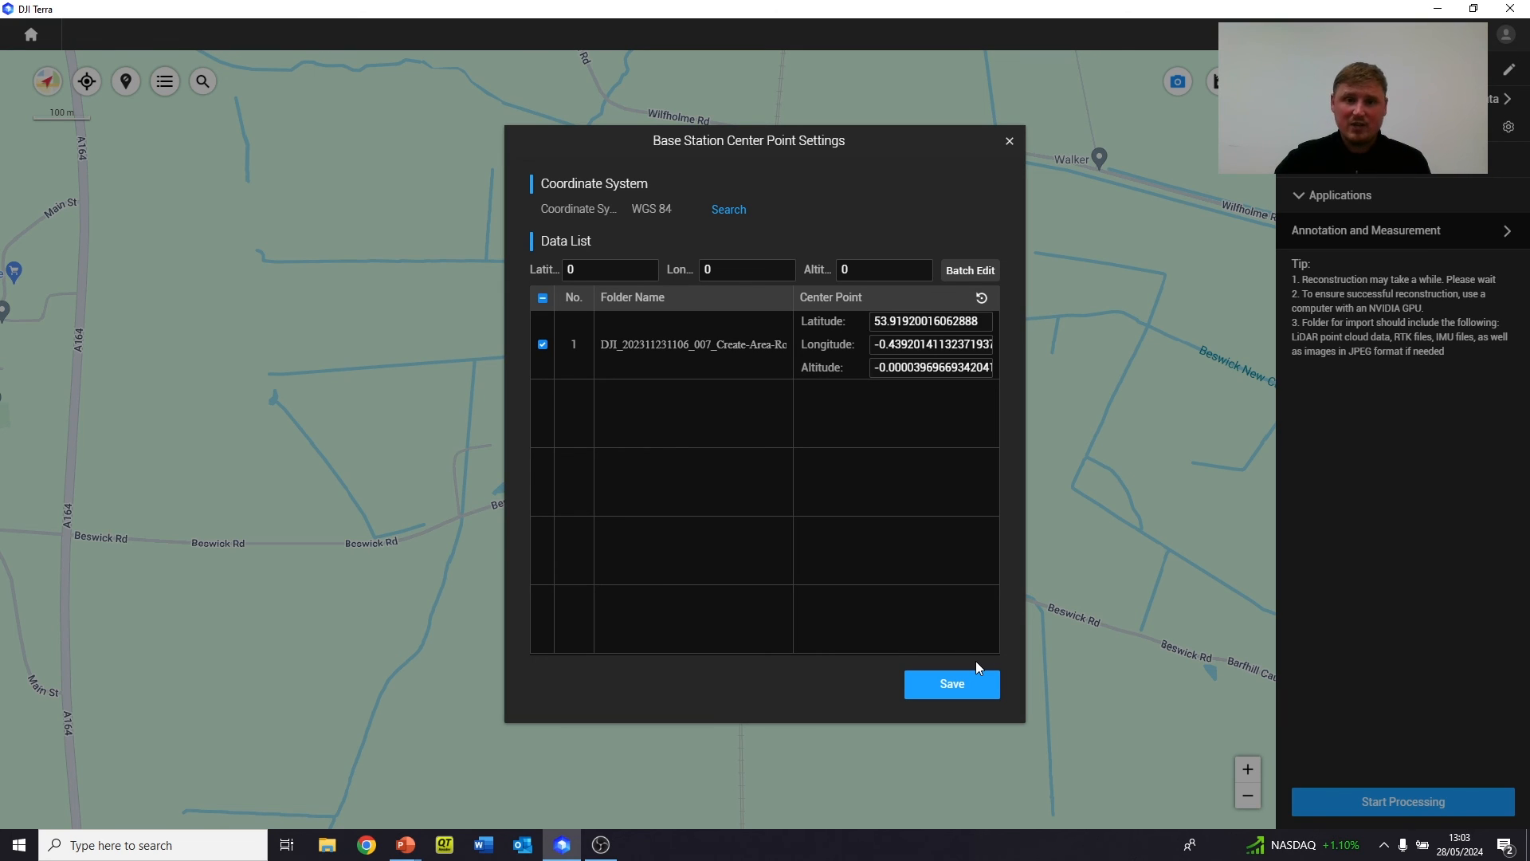
left_click(1010, 143)
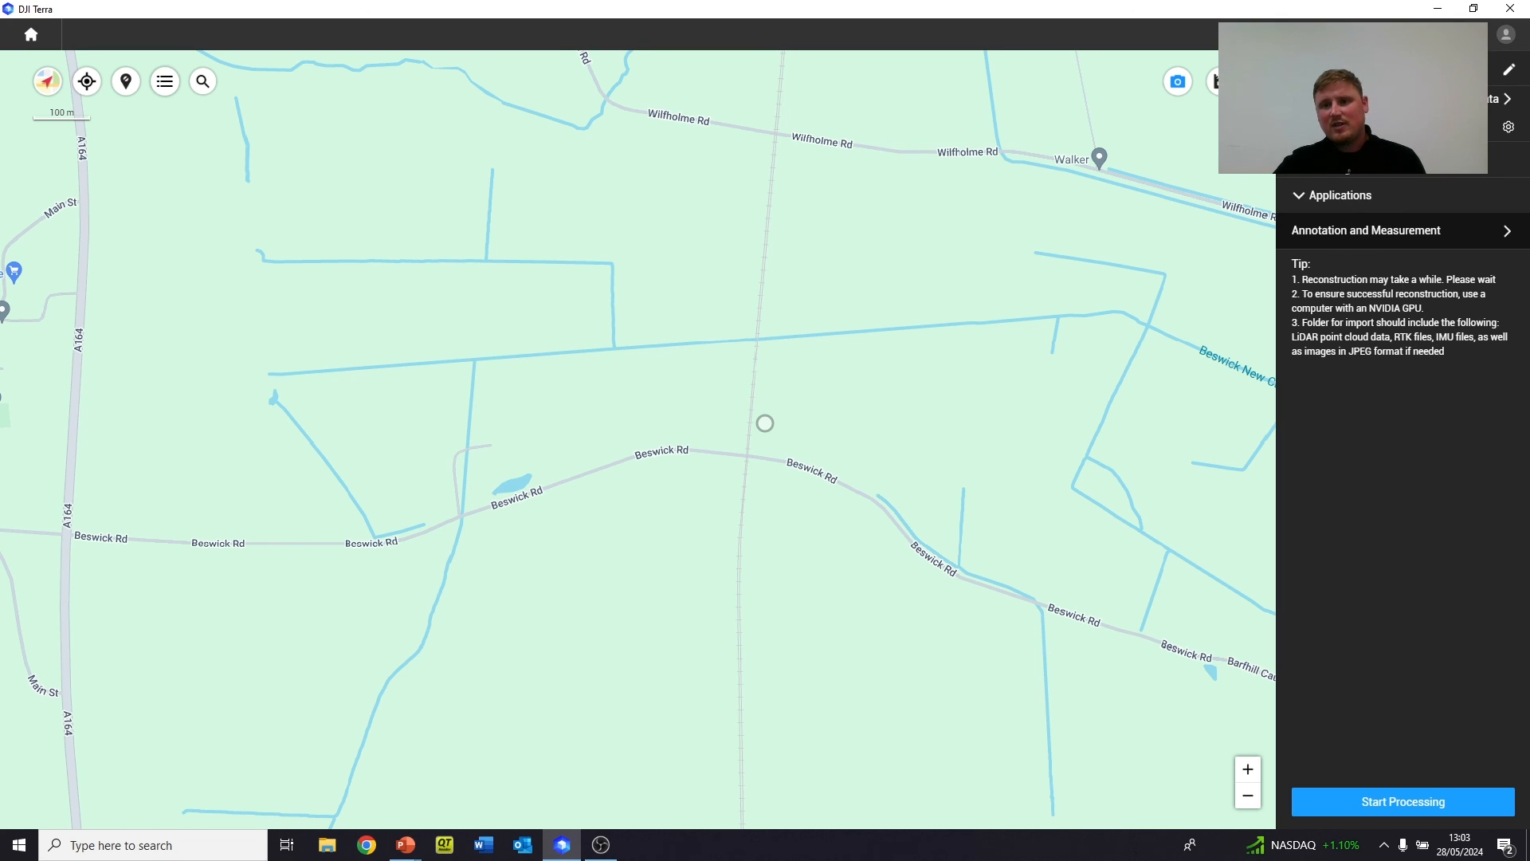
Set the point cloud density by percentage at High(100%) and keep the scenario on Point Cloud Processing
scroll(1319, 179, "up", 3)
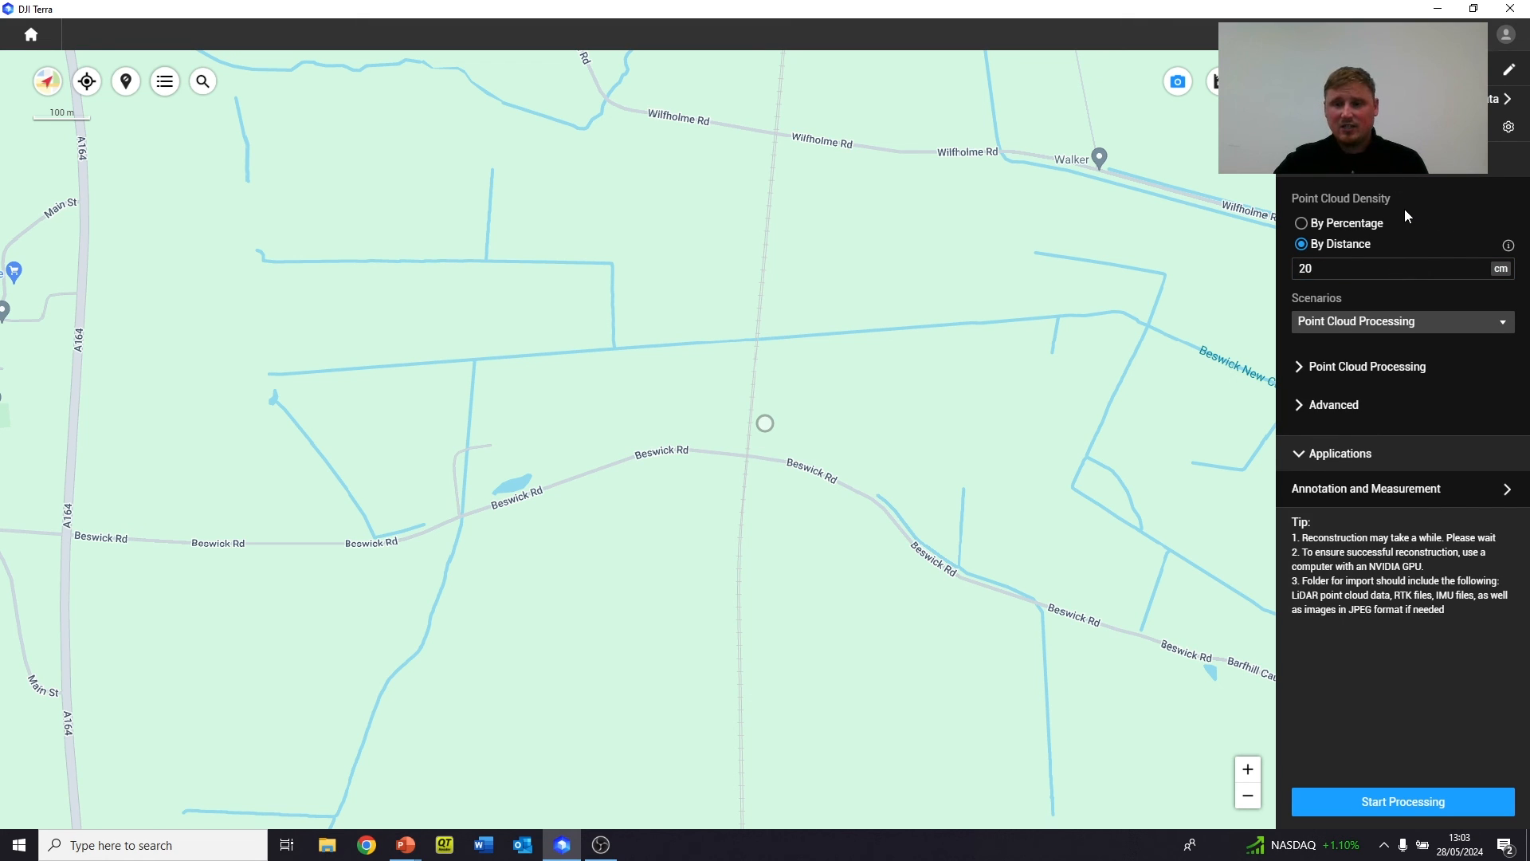
left_click(1330, 229)
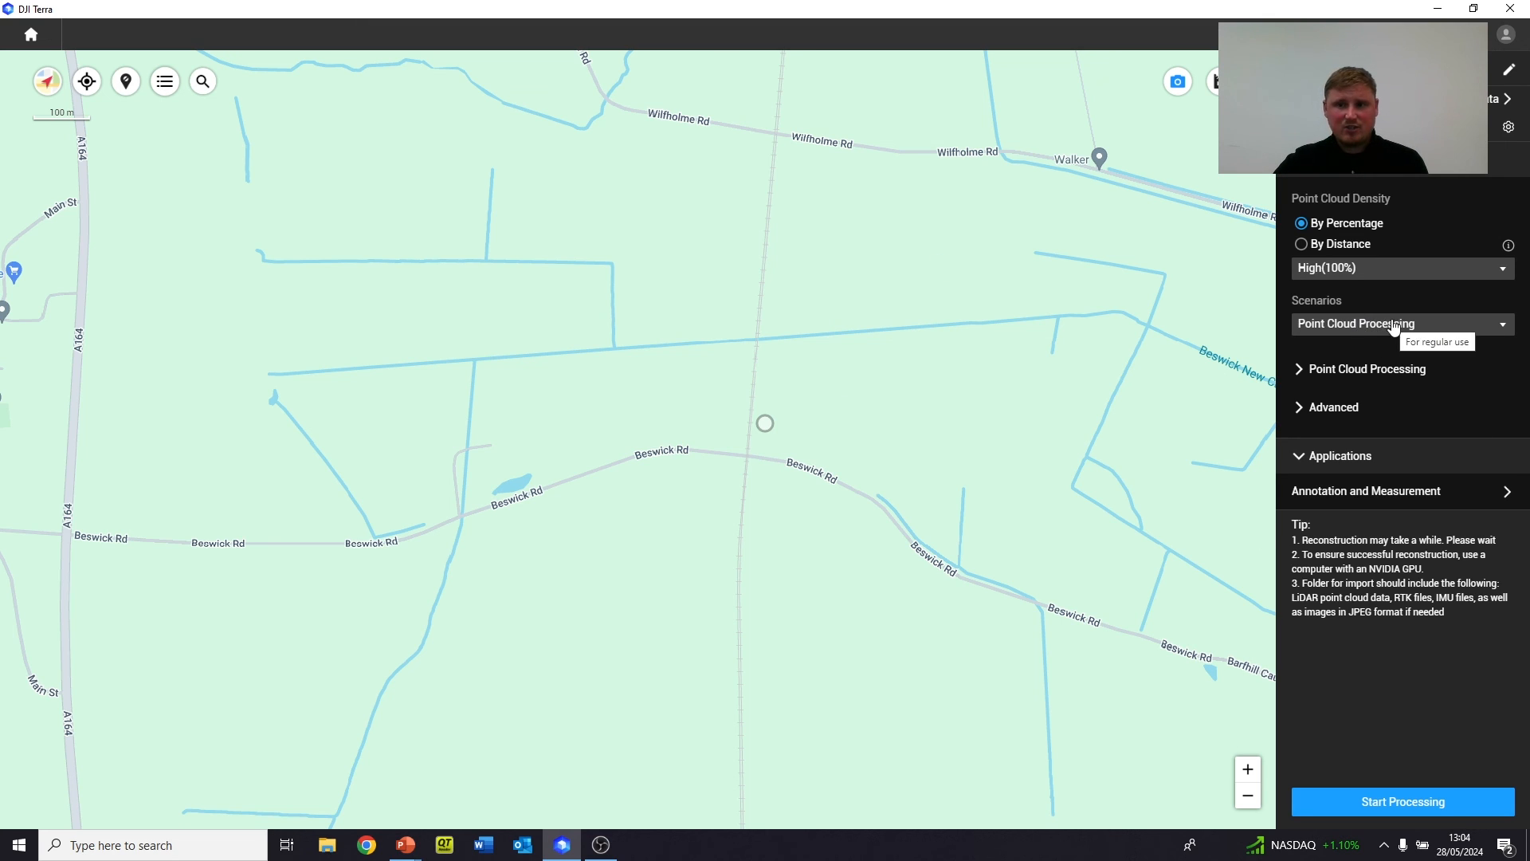
left_click(1379, 326)
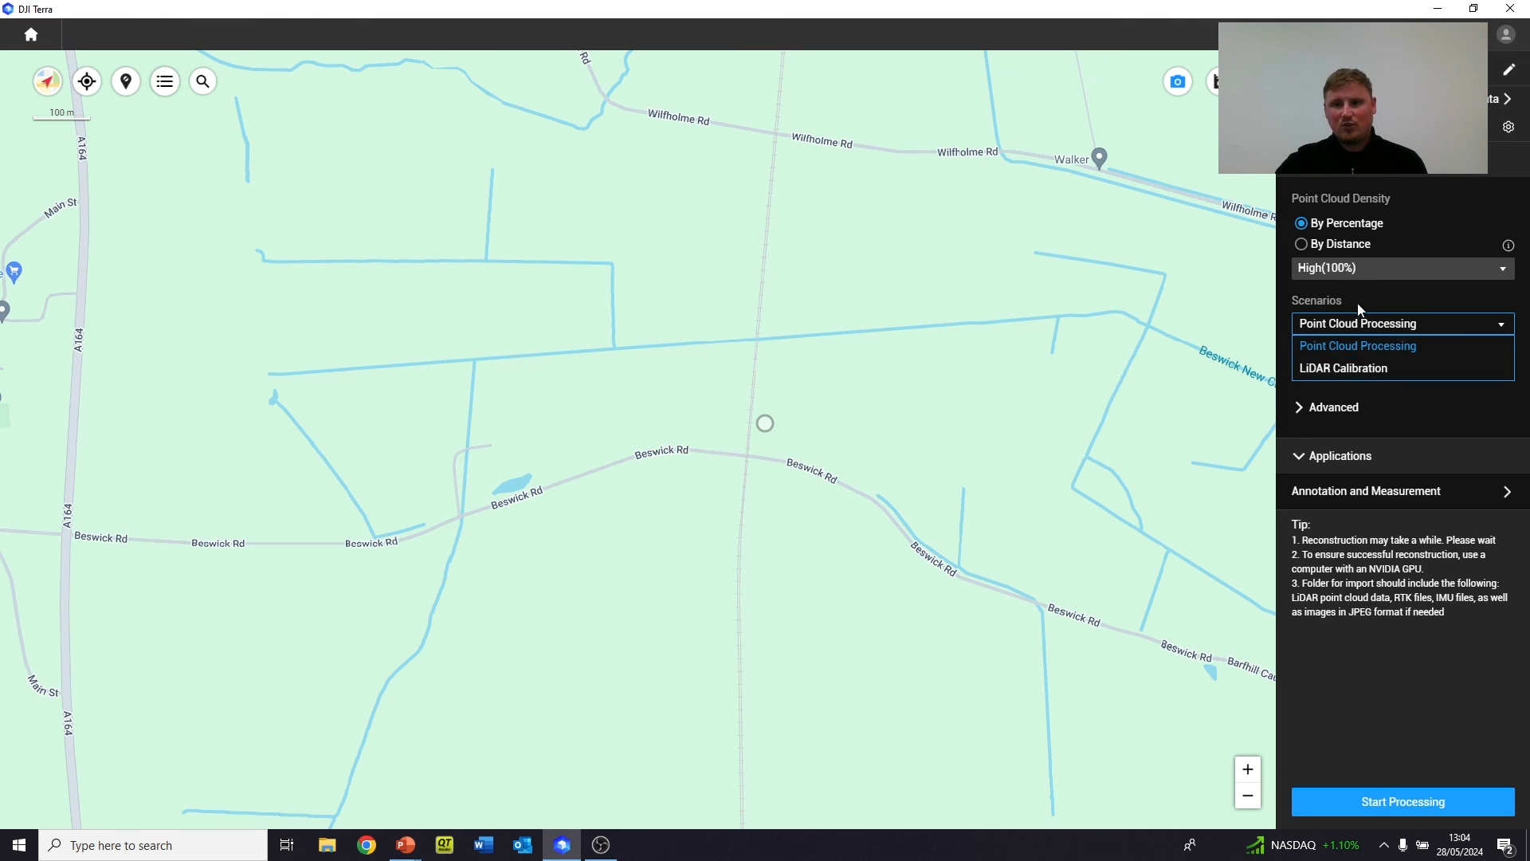
left_click(1332, 327)
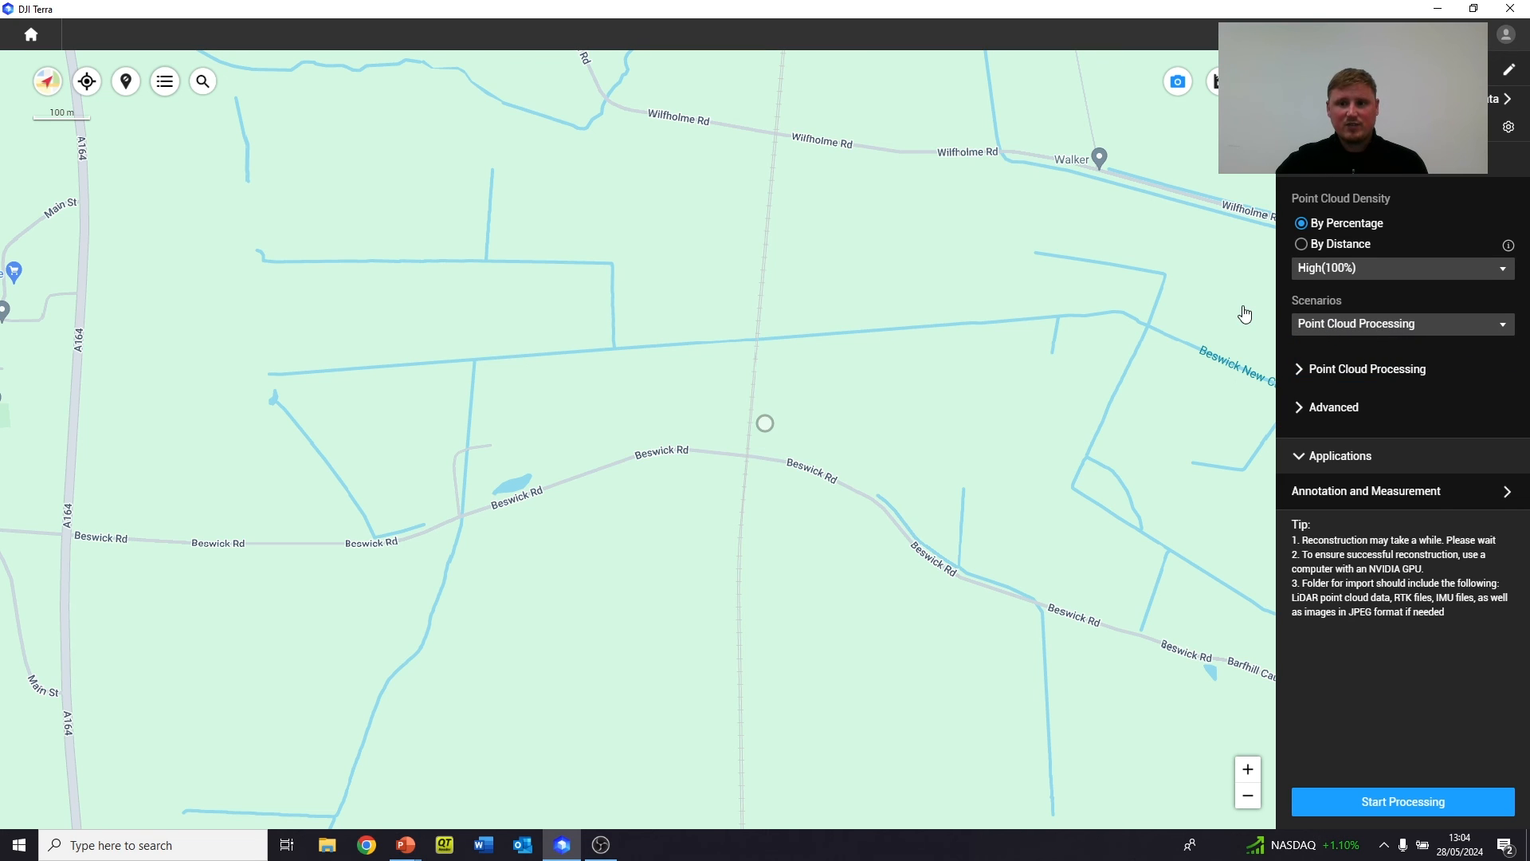
Set the upper limit of the point cloud effective distance range to 100 m in the point cloud processing options
left_click(1303, 371)
scroll(1299, 354, "down", 2)
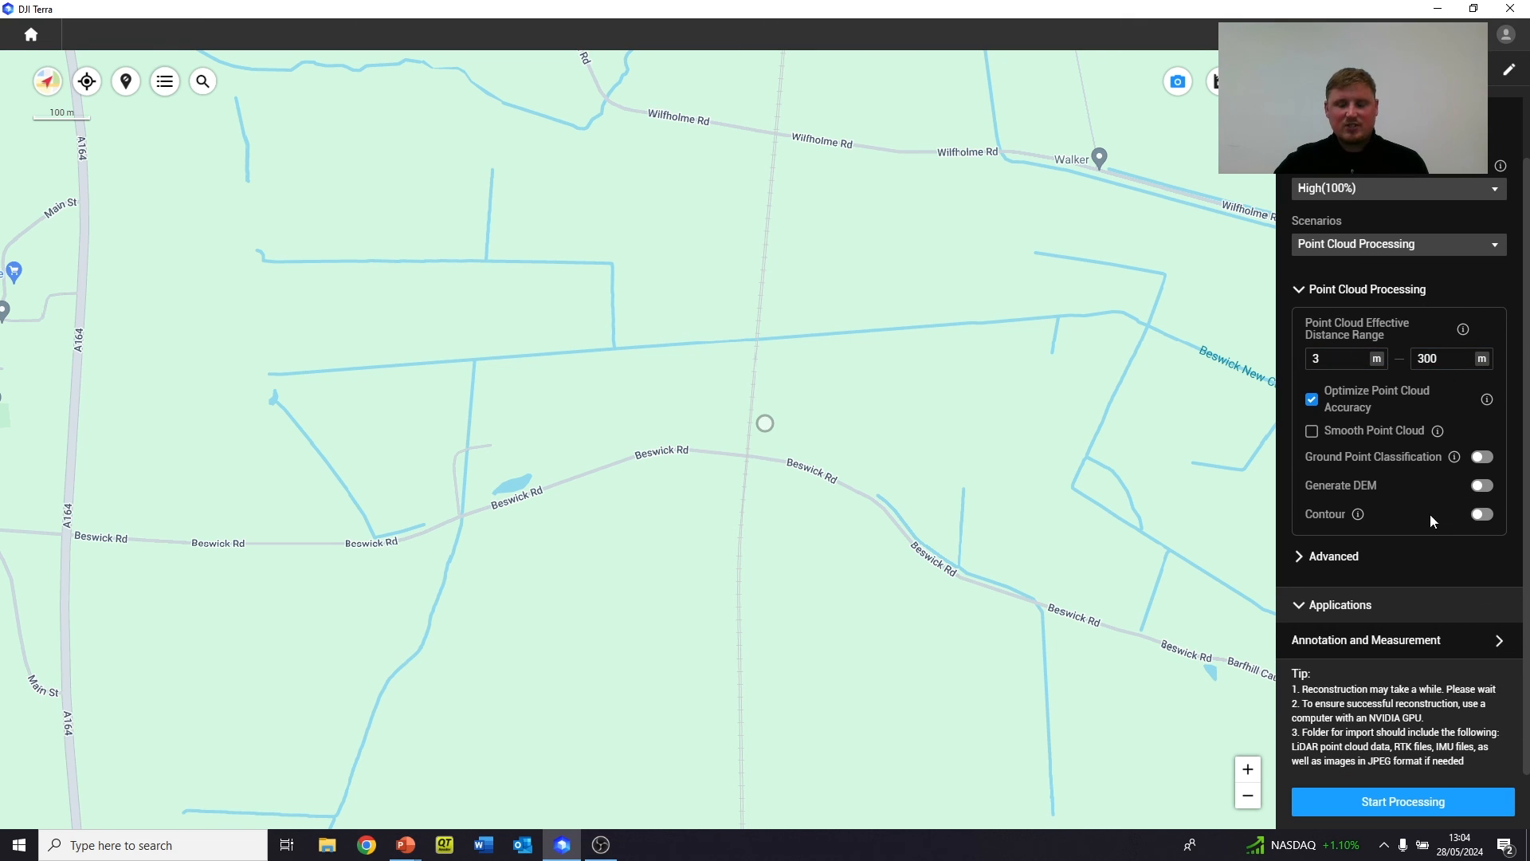
left_click(1327, 363)
left_click(1345, 350)
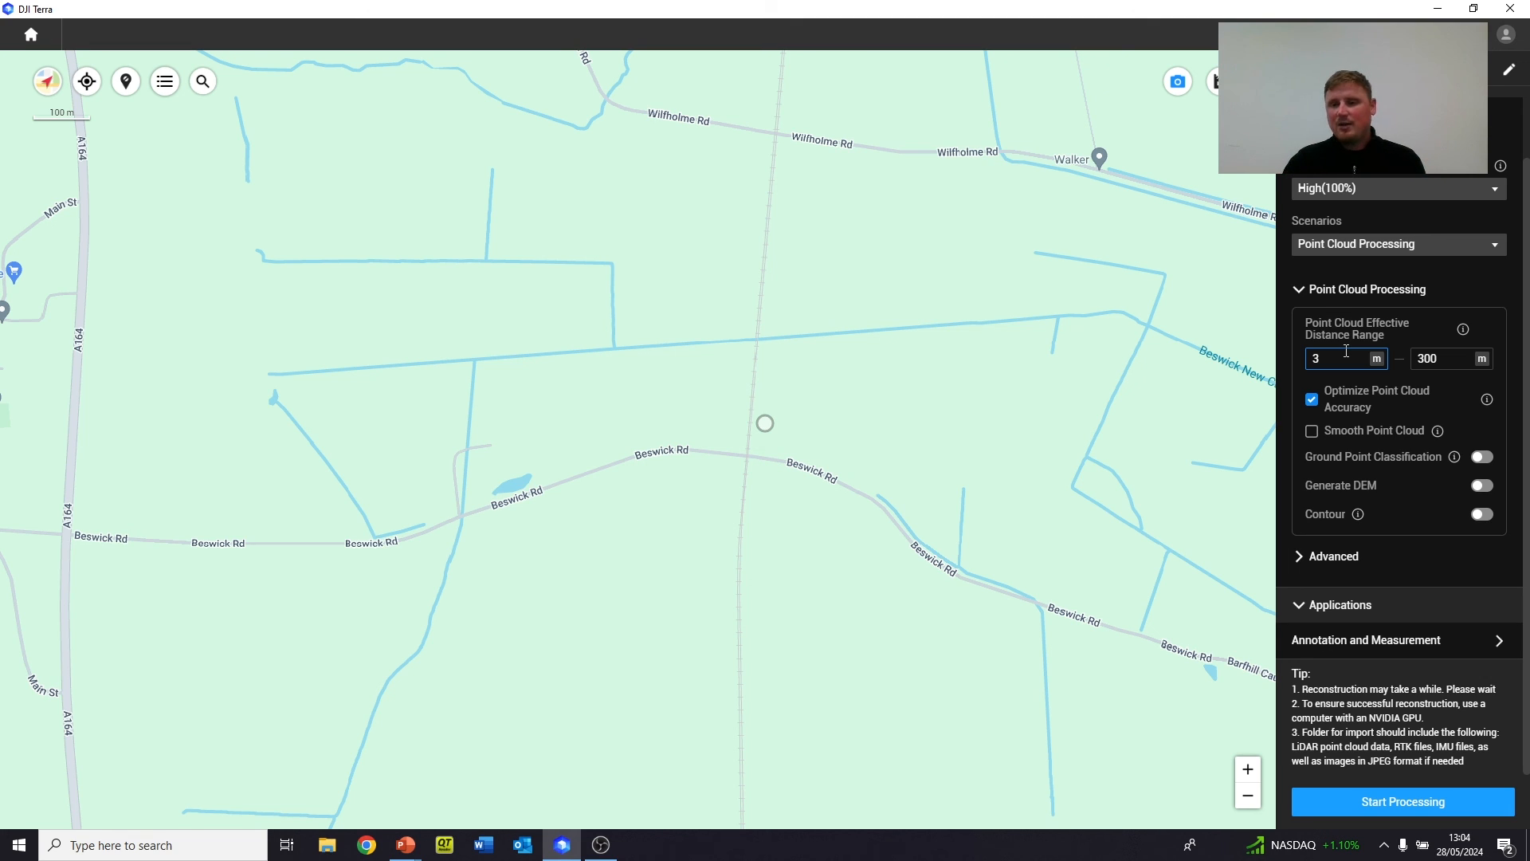
left_click(1435, 359)
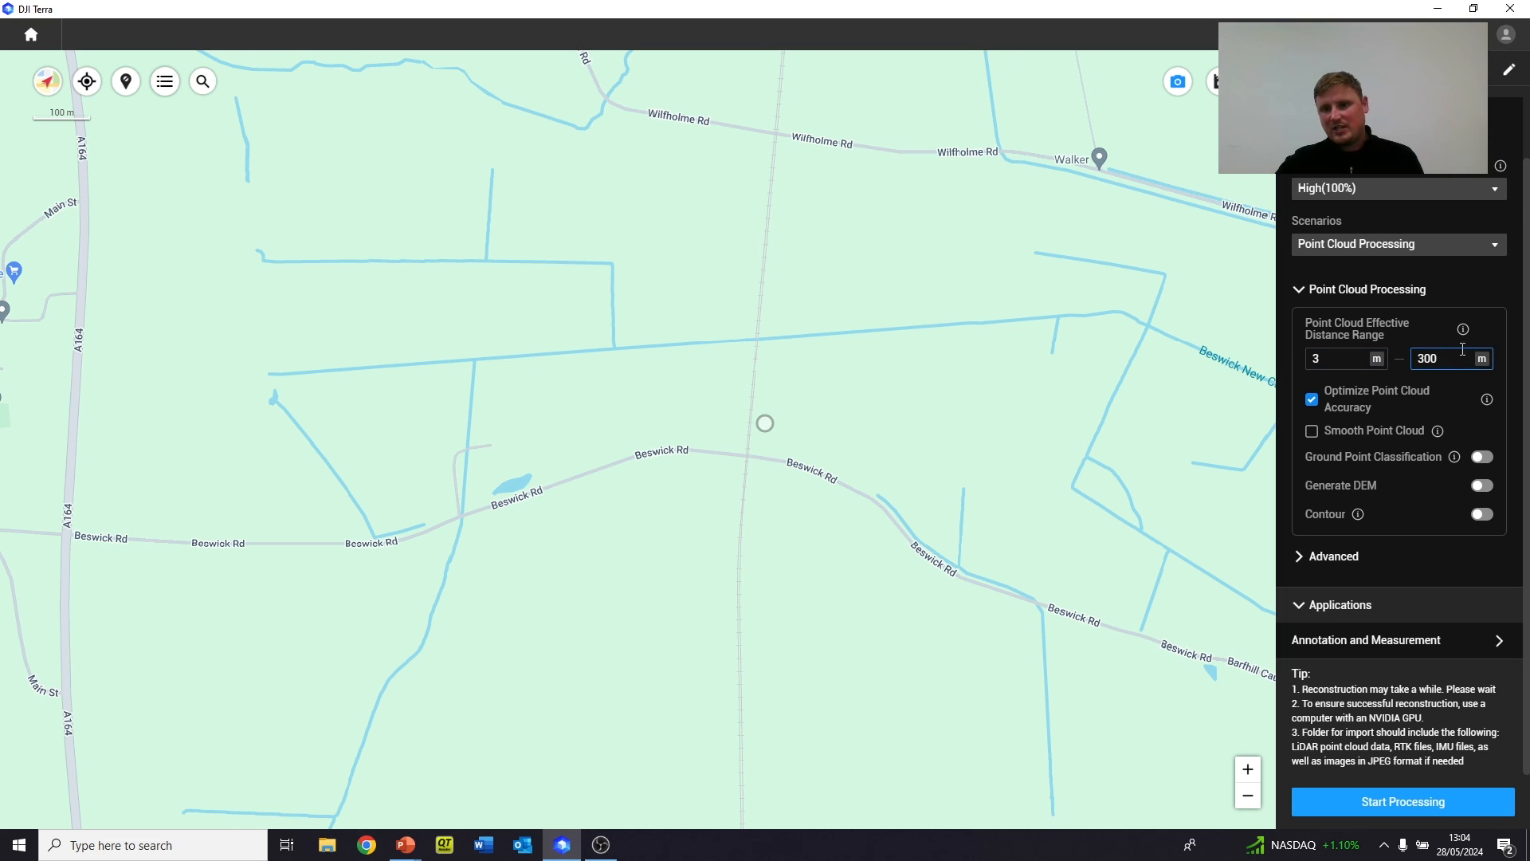
double_click(1427, 358)
type("100")
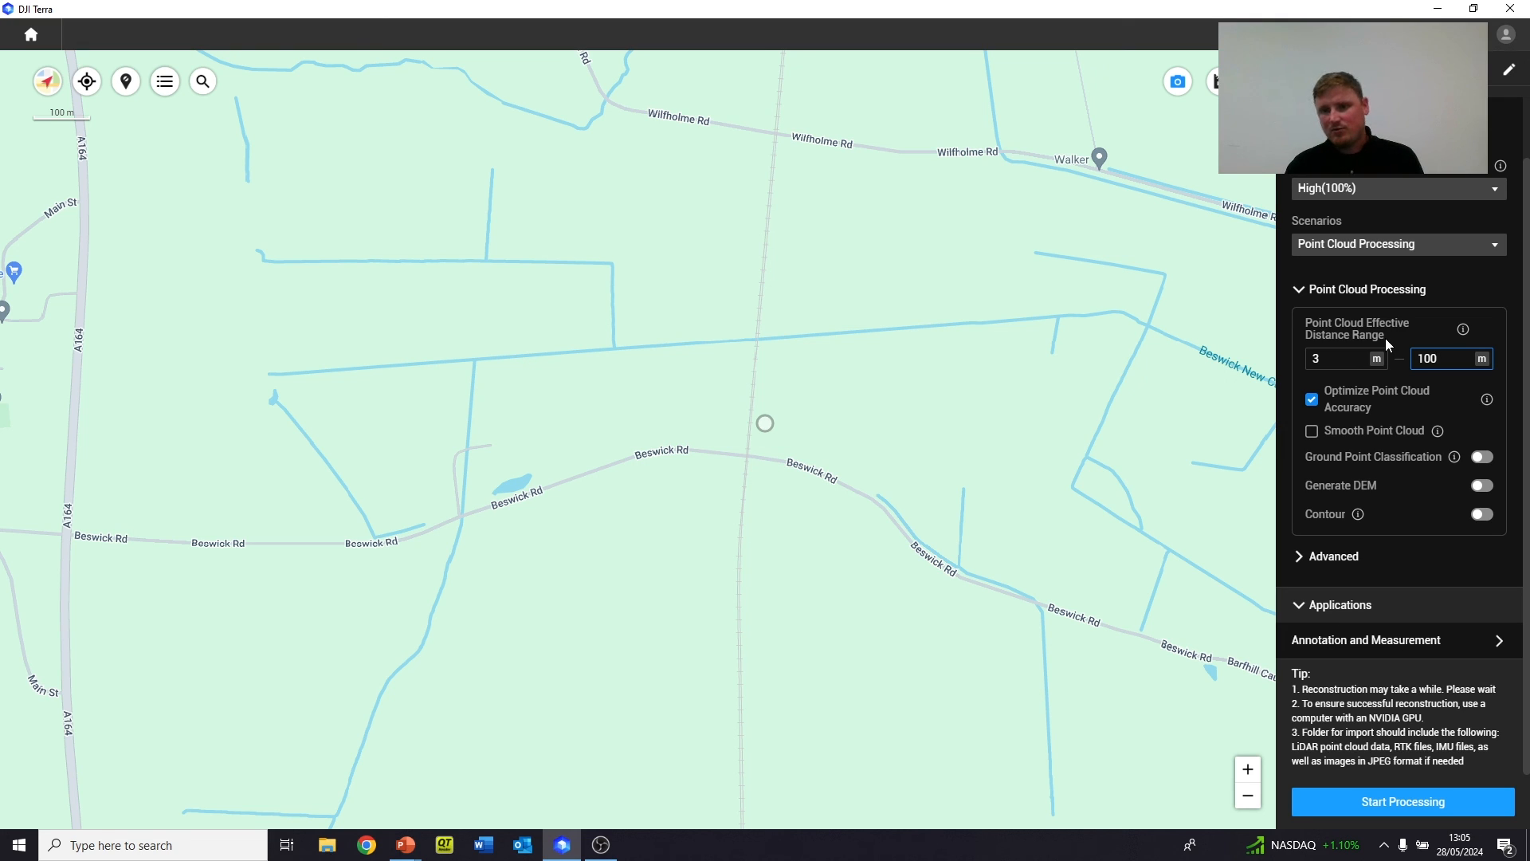
Keep Optimize Point Cloud Accuracy enabled and turn on Smooth Point Cloud
left_click(1455, 402)
left_click(1312, 400)
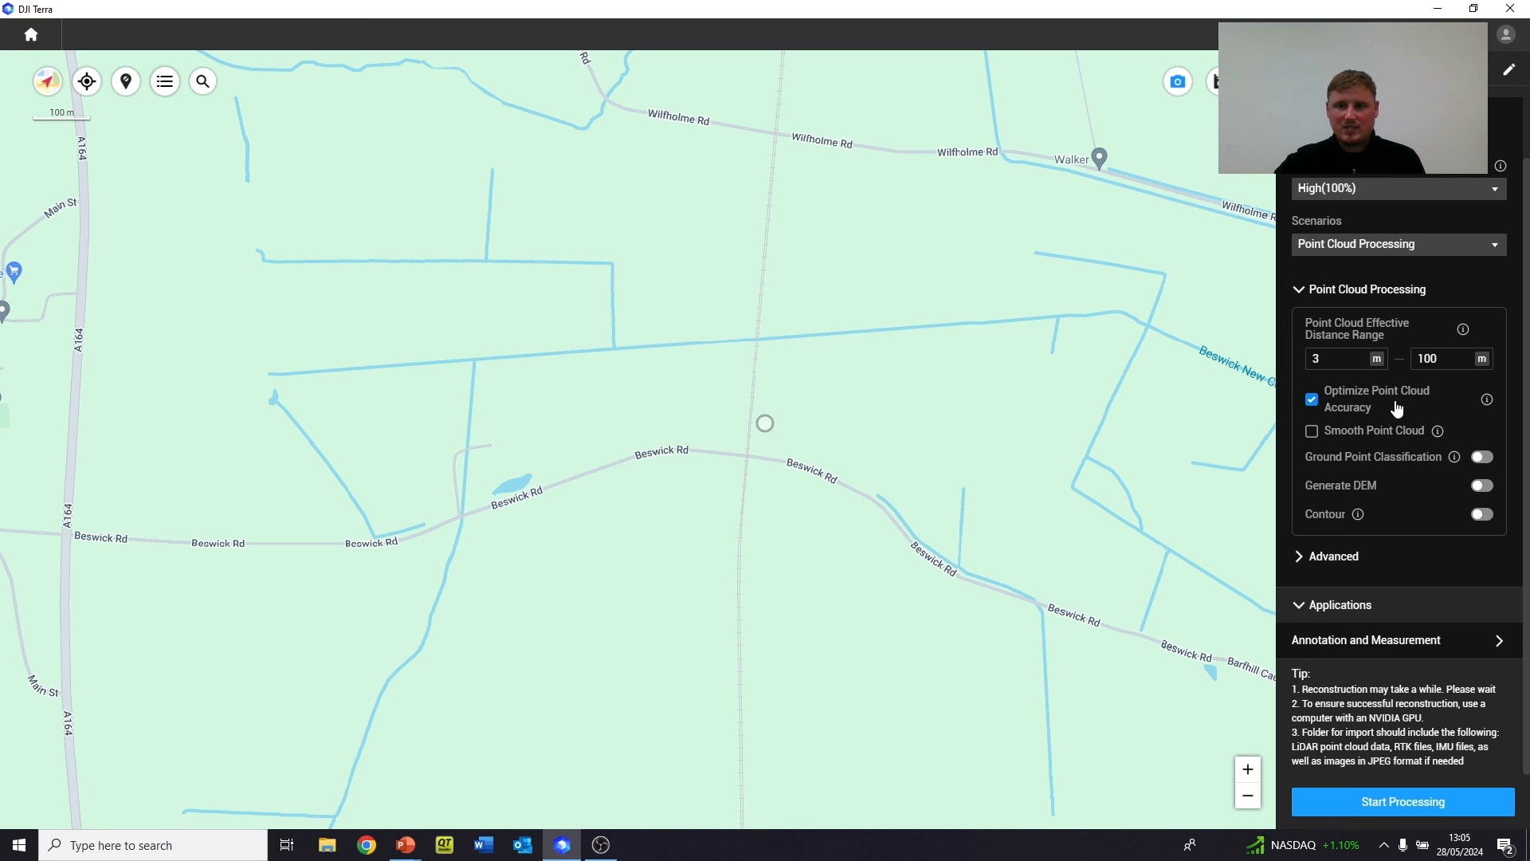
mouse_move(1491, 410)
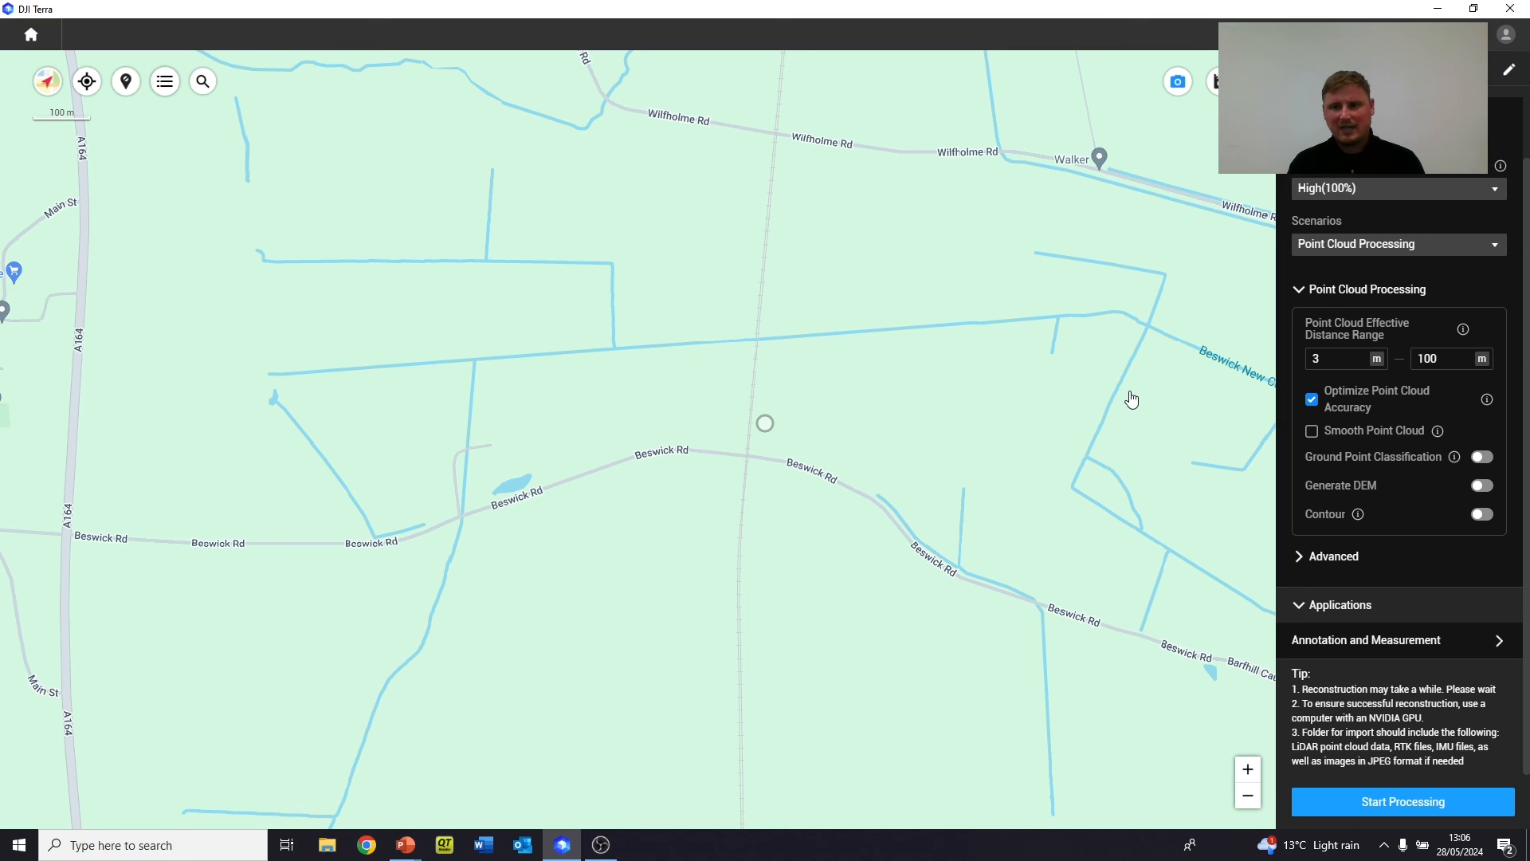
left_click(1389, 433)
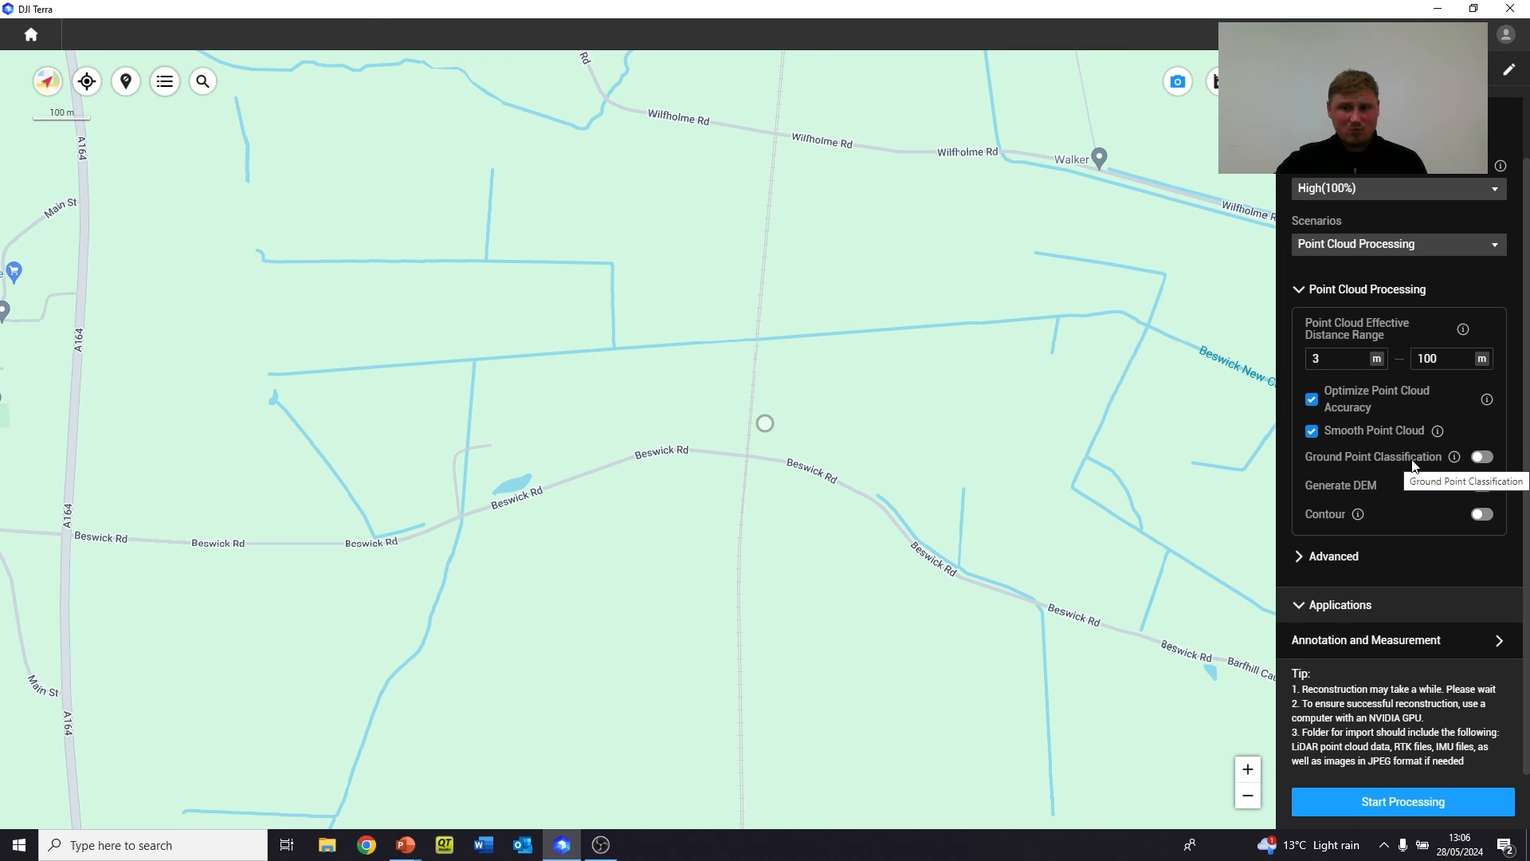
Enable Ground Point Classification and set the ground type to Flat Ground
left_click(1483, 456)
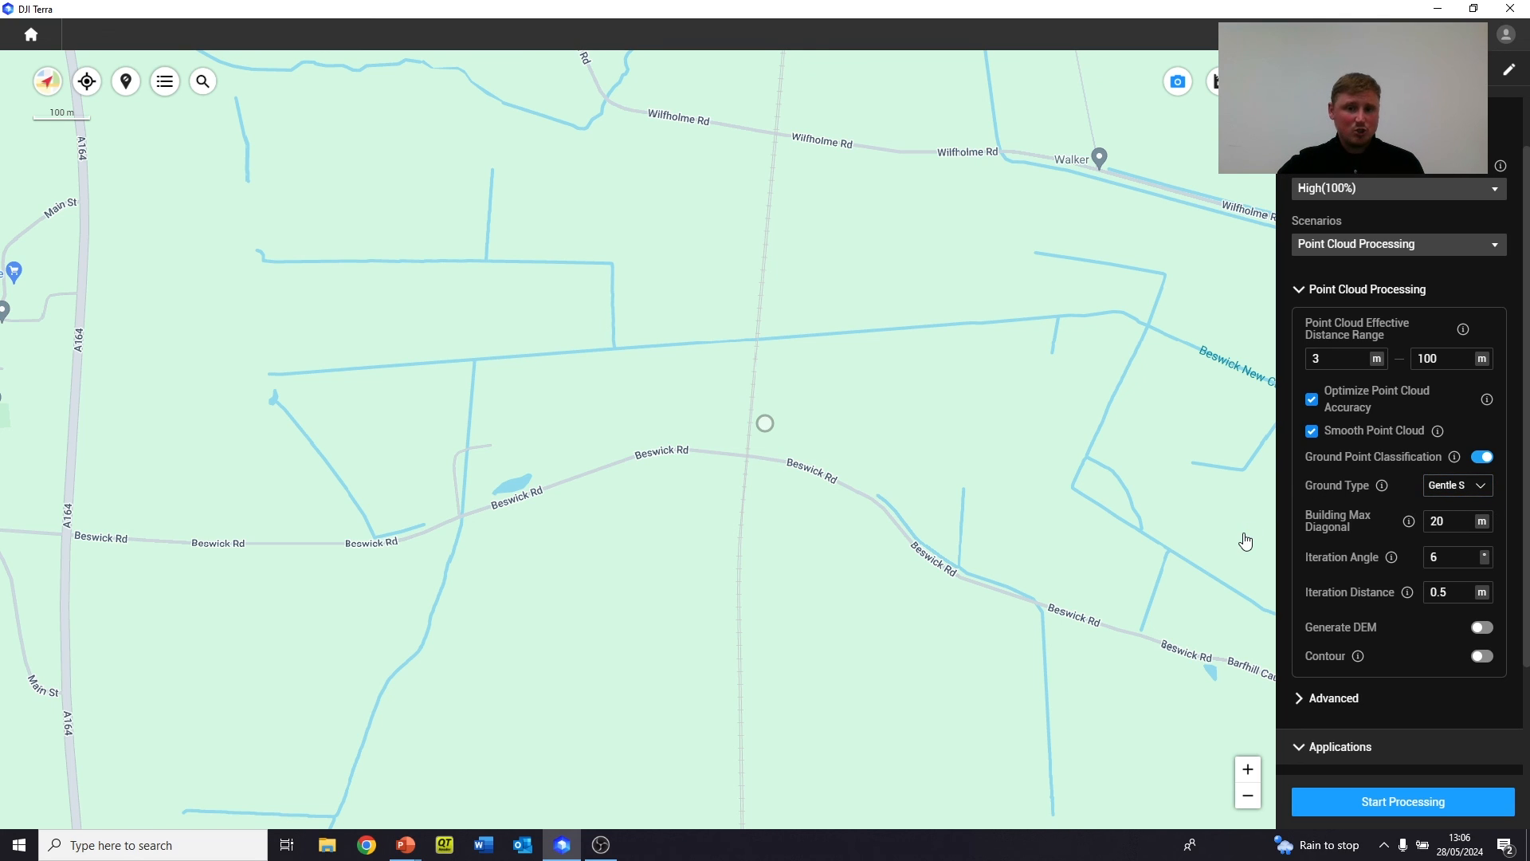
left_click(1471, 486)
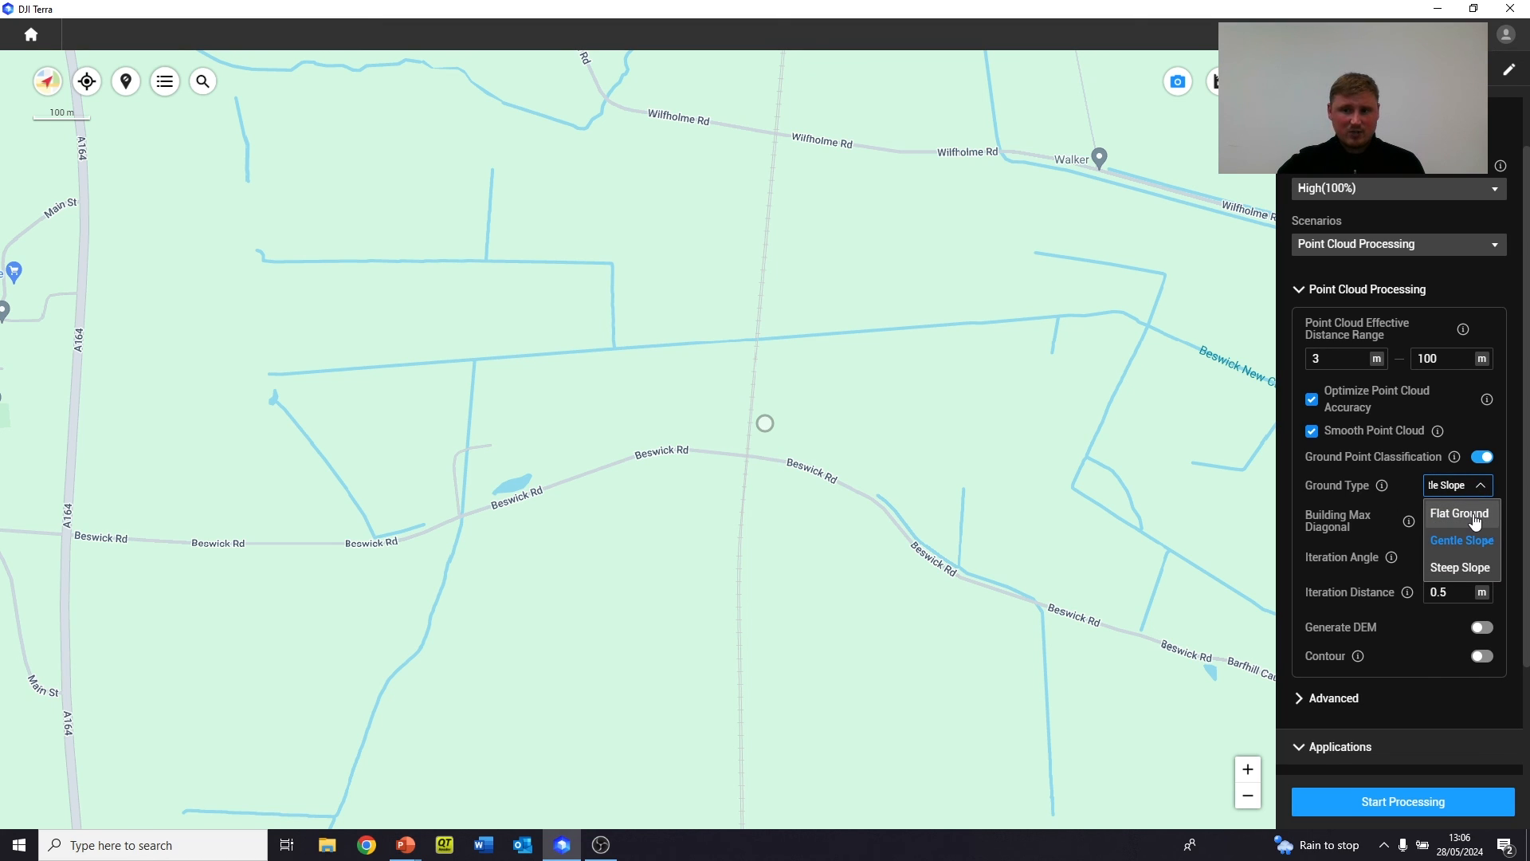
left_click(1476, 520)
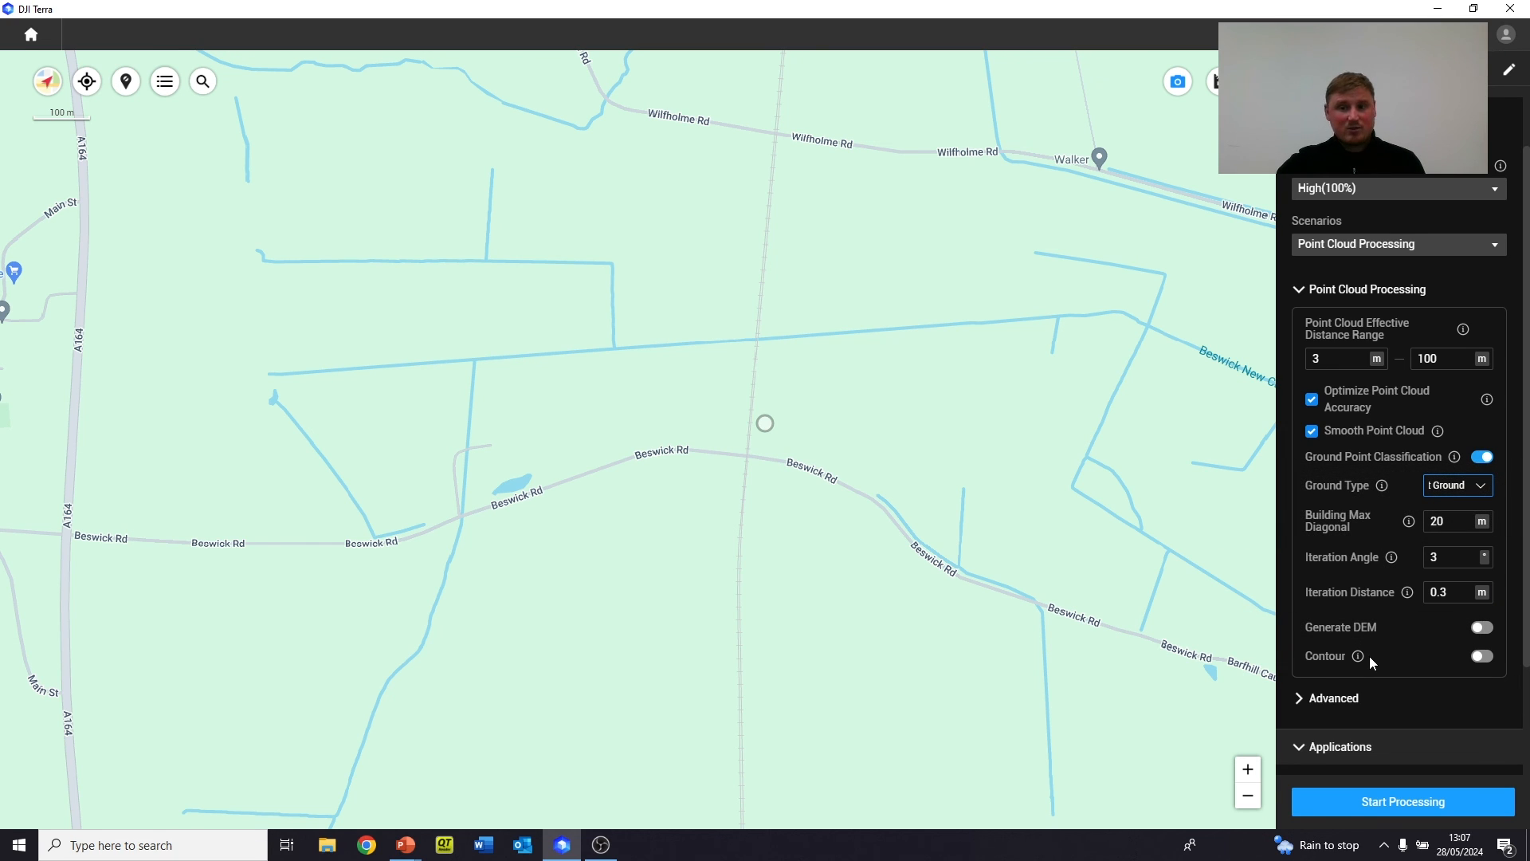
Enable DEM generation by scale at 1:500 and turn on contour output
left_click(1482, 629)
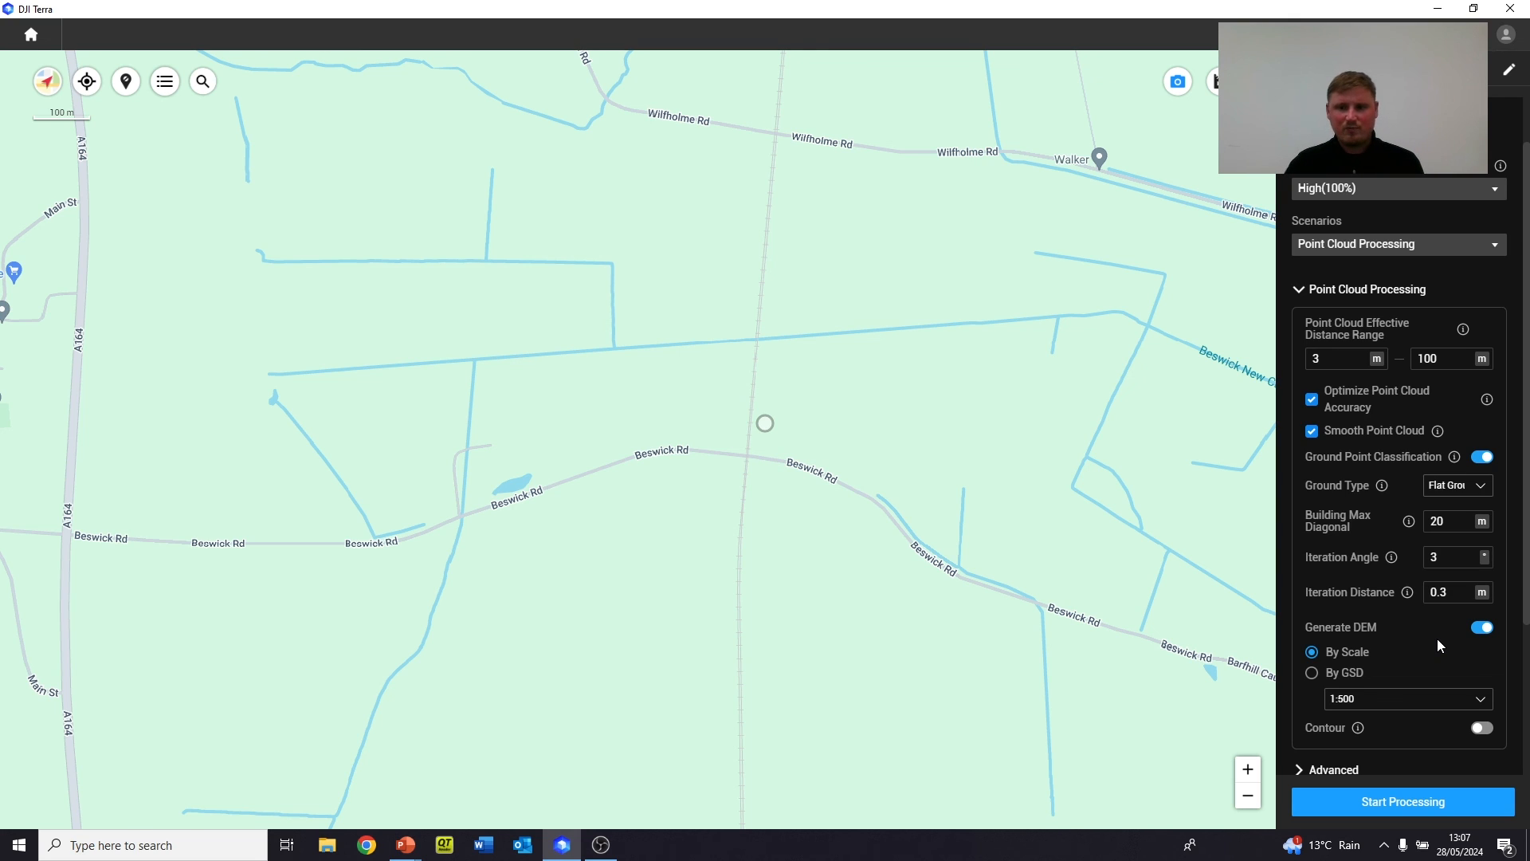
left_click(1478, 729)
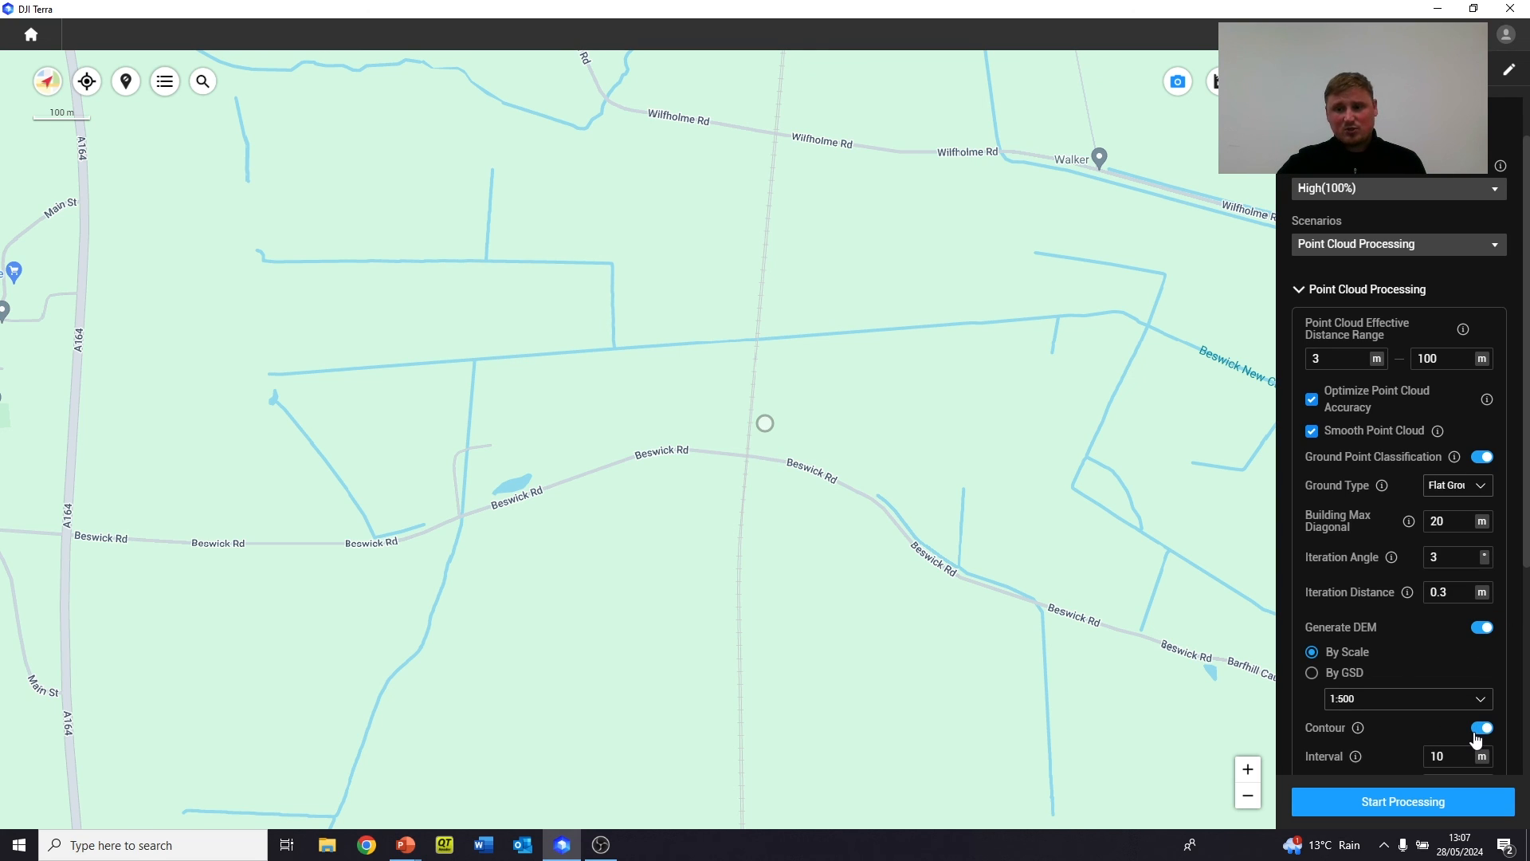
scroll(1455, 715, "down", 4)
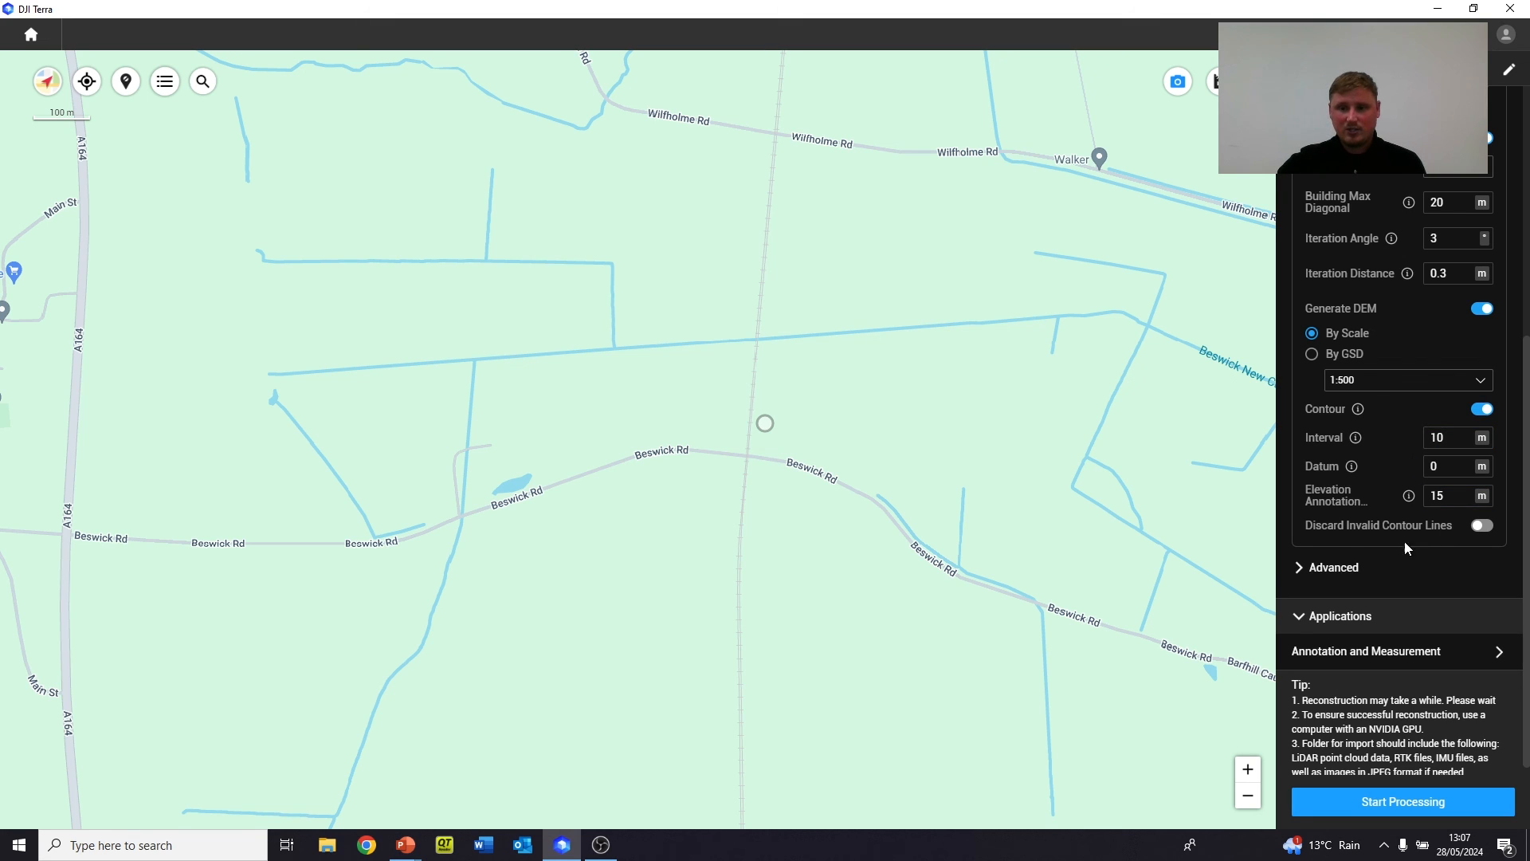
Set the output coordinate system's horizontal datum to OSGB 1936 / British National Grid and its geoid to ODN height
left_click(1325, 568)
scroll(1431, 481, "down", 1)
scroll(1442, 474, "down", 1)
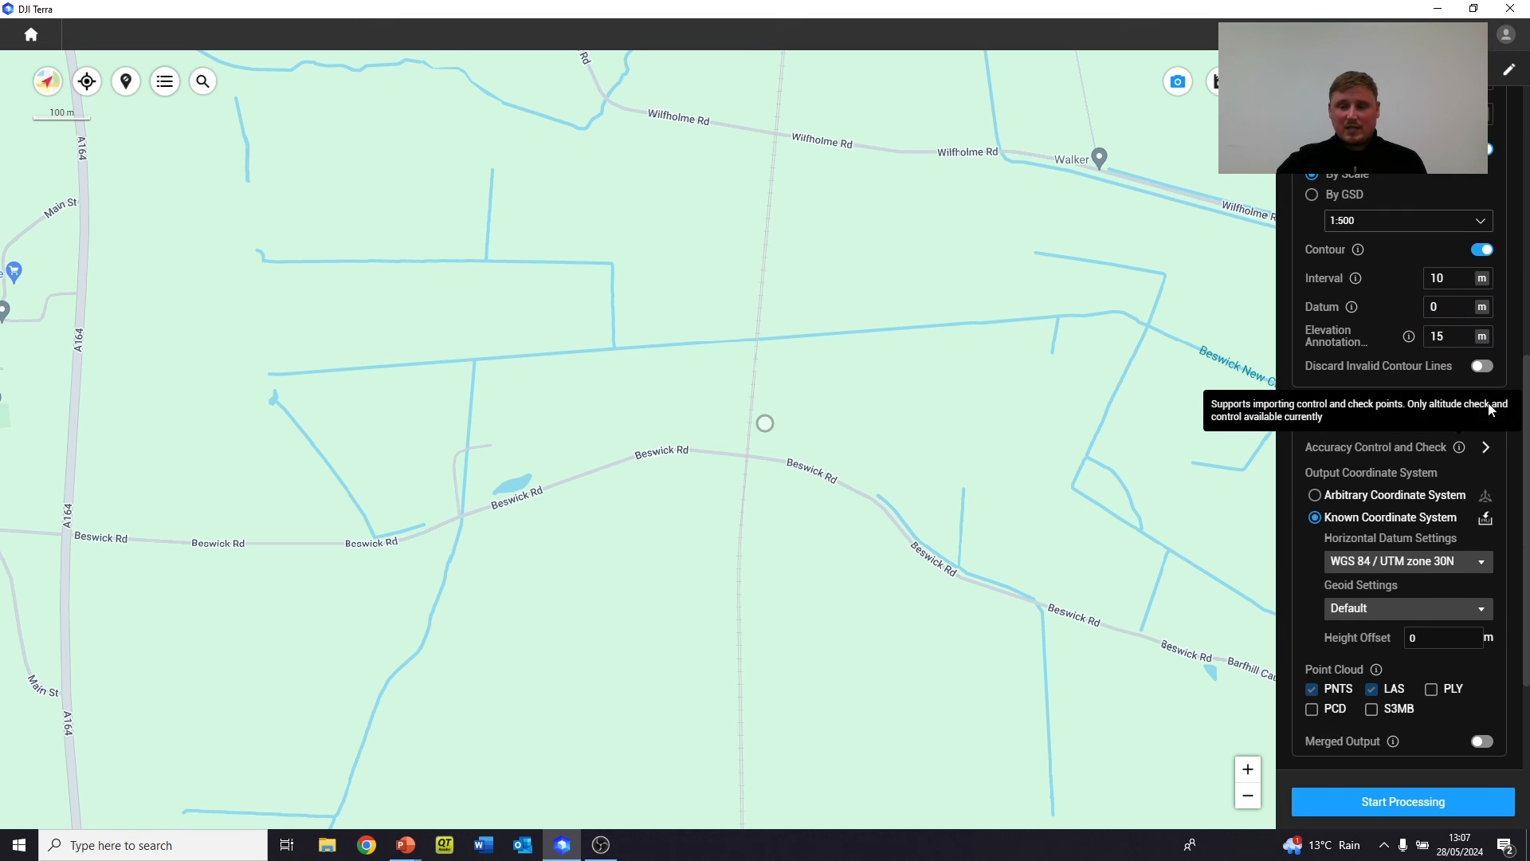
scroll(1458, 460, "down", 1)
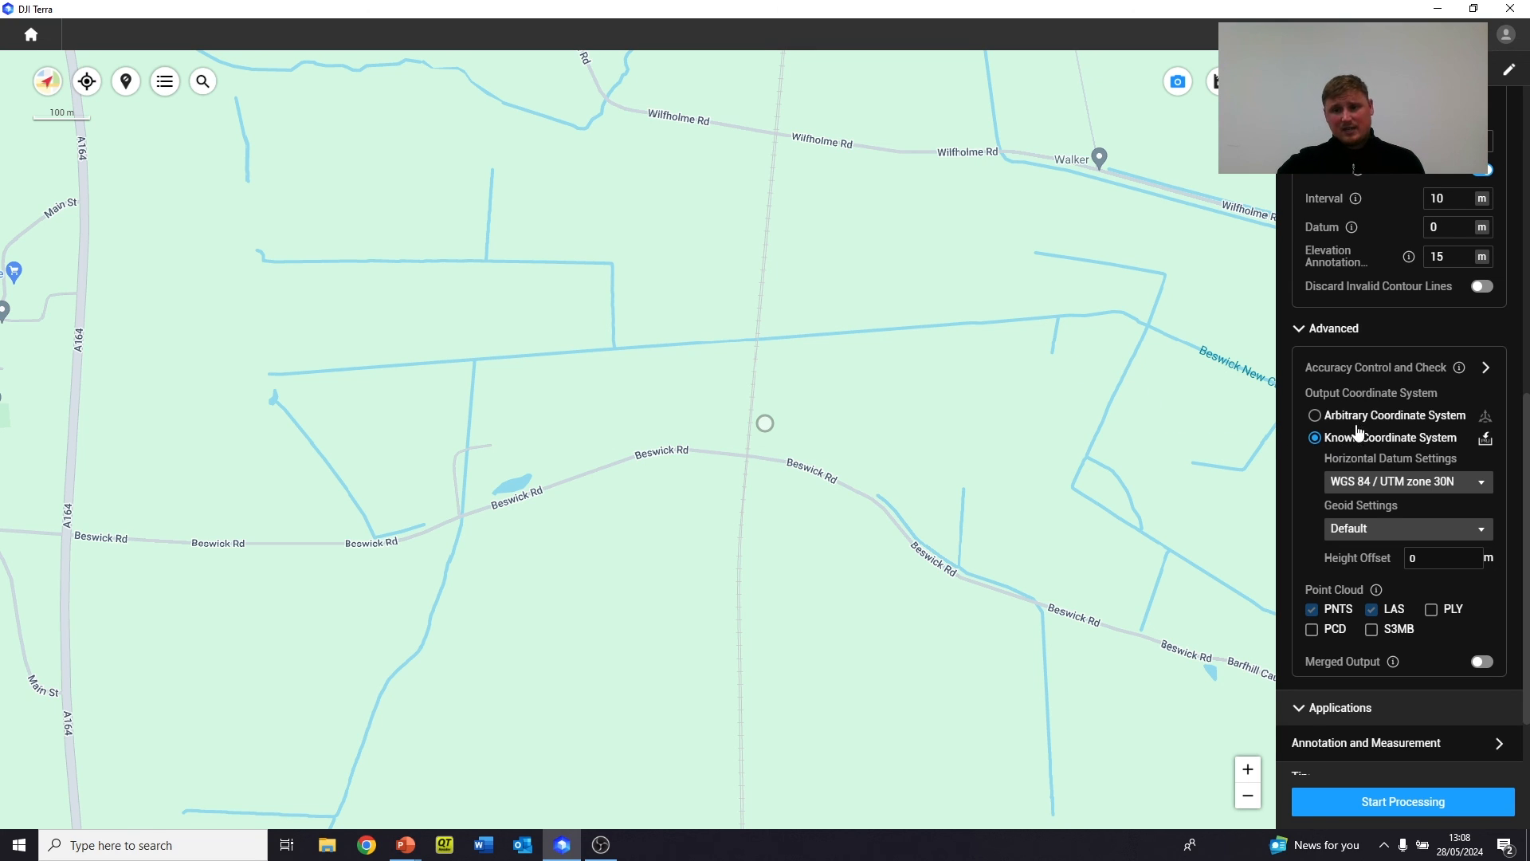
left_click(1391, 480)
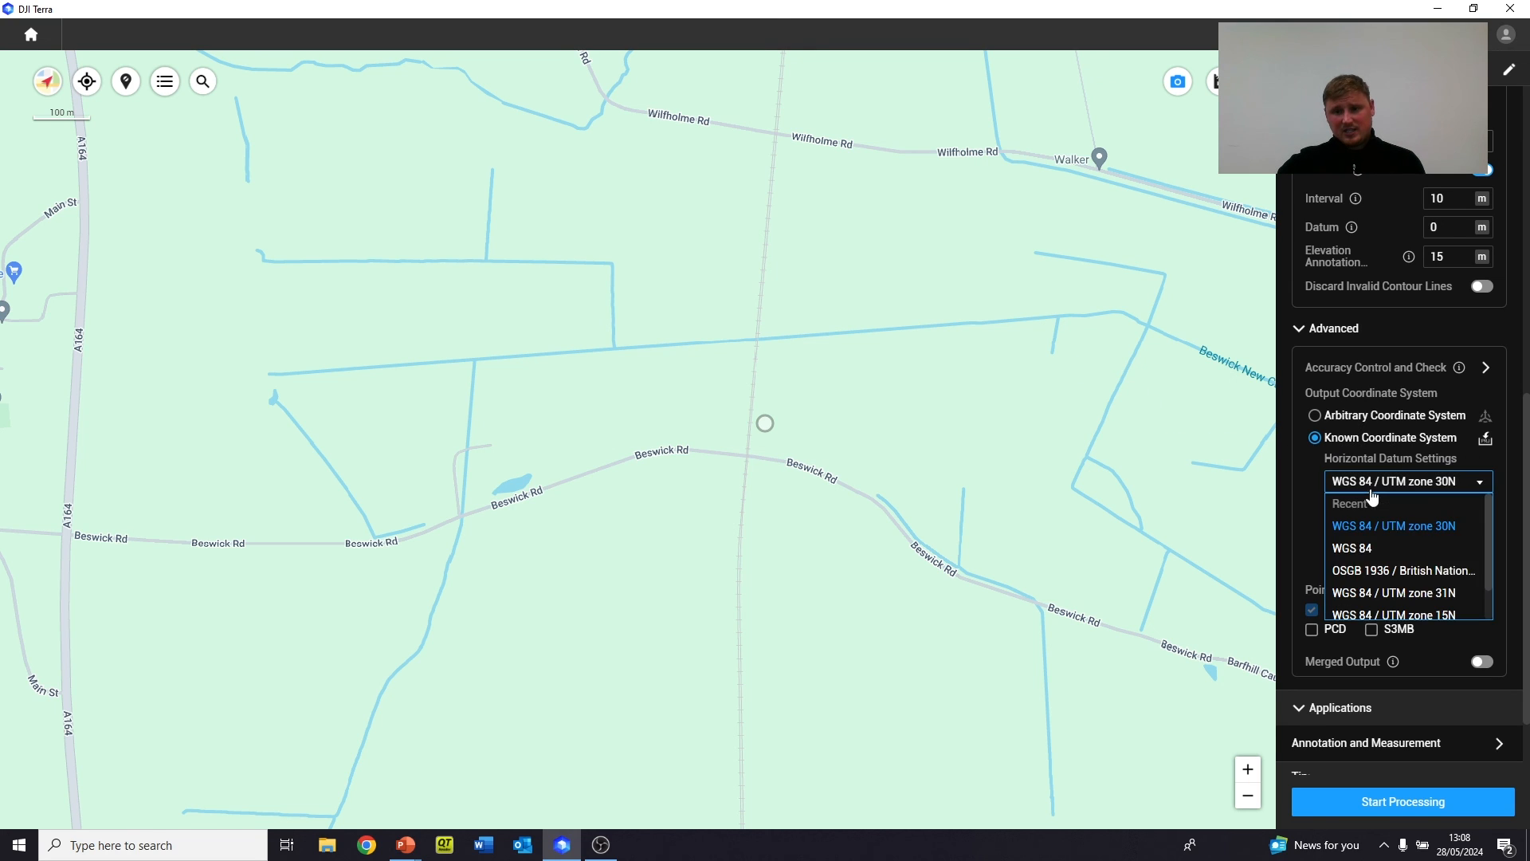
left_click(1435, 572)
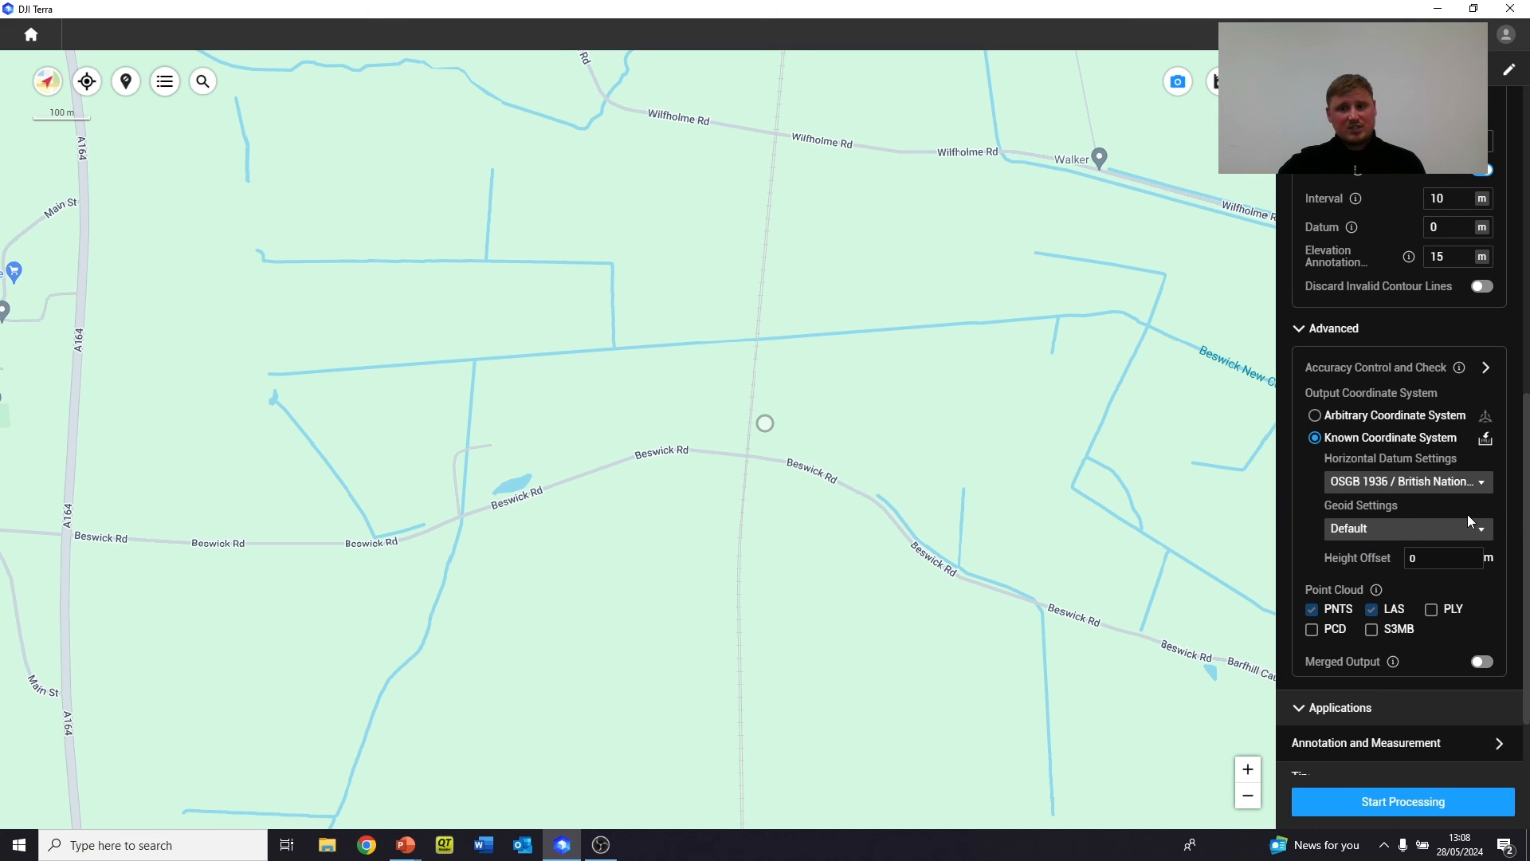
left_click(1421, 529)
left_click(1411, 618)
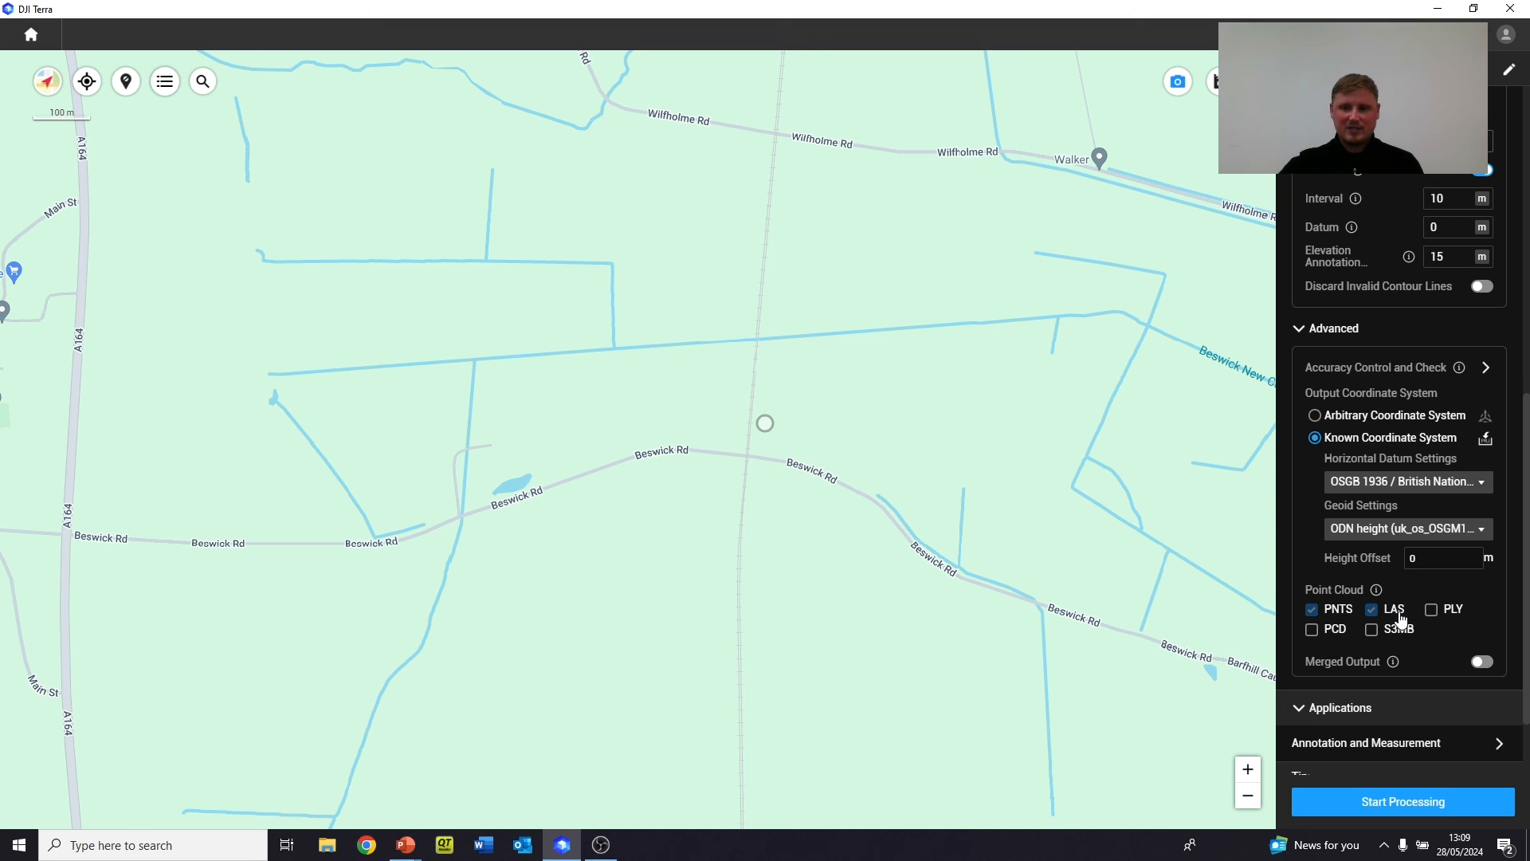
Enable merged output for the point cloud
left_click(1483, 664)
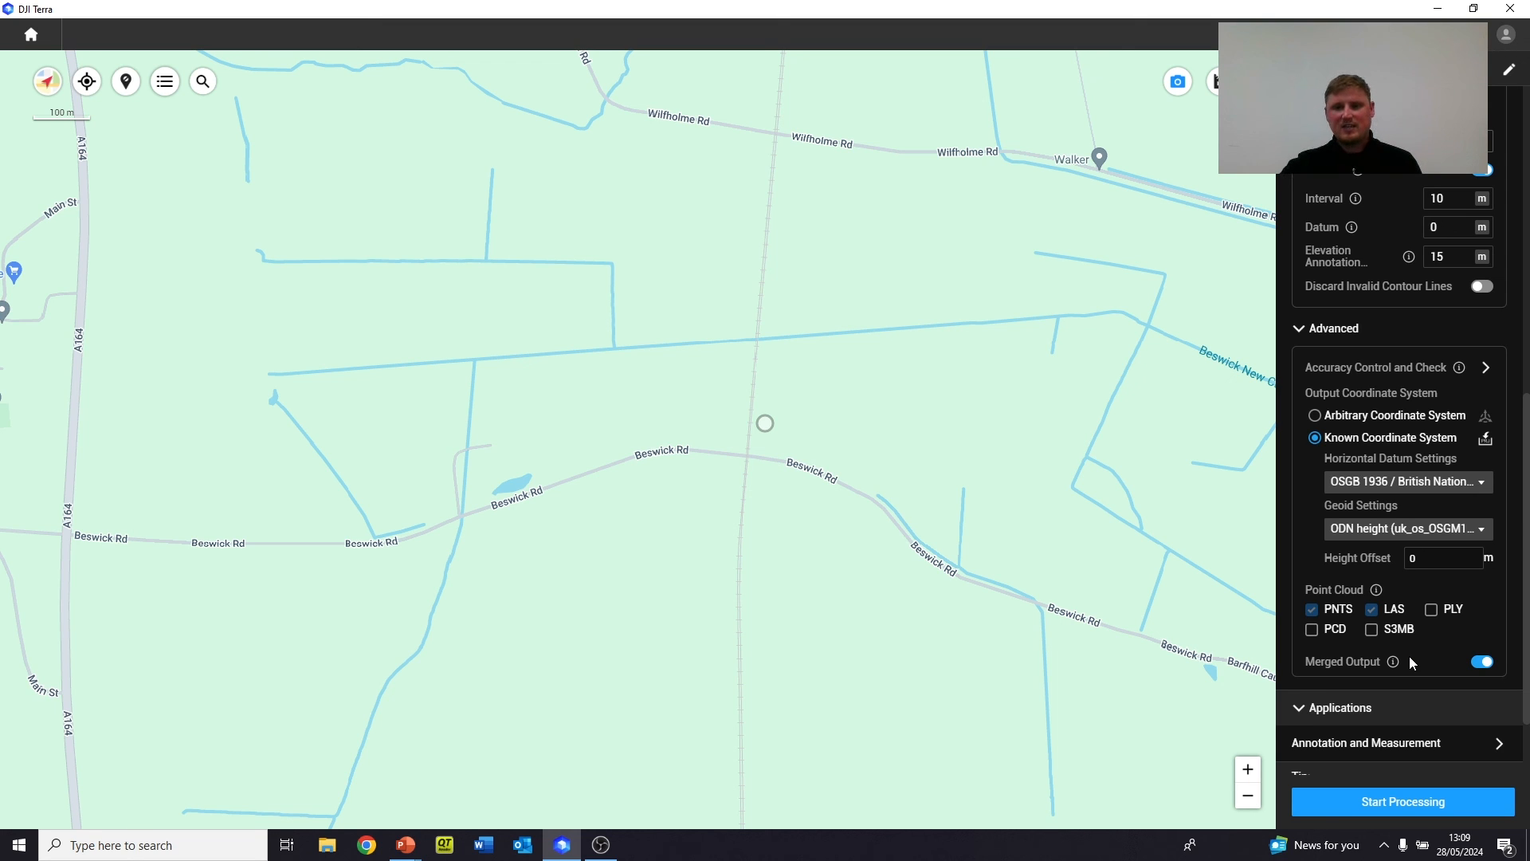
scroll(1399, 649, "down", 1)
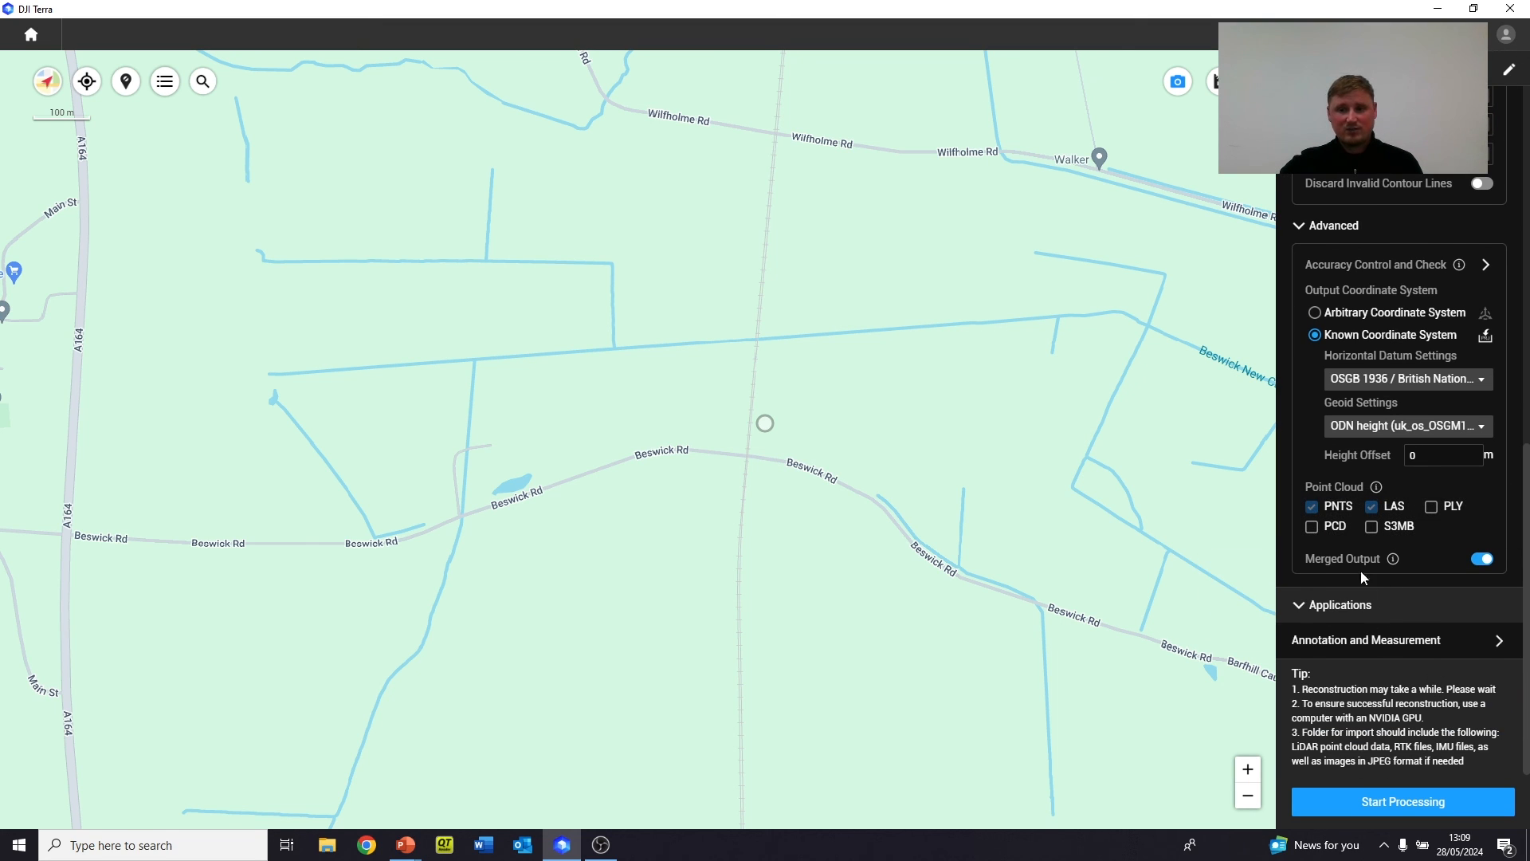
mouse_move(1378, 488)
Start processing the LiDAR mission and accept the parameters checklist
scroll(1415, 750, "up", 3)
left_click(1409, 803)
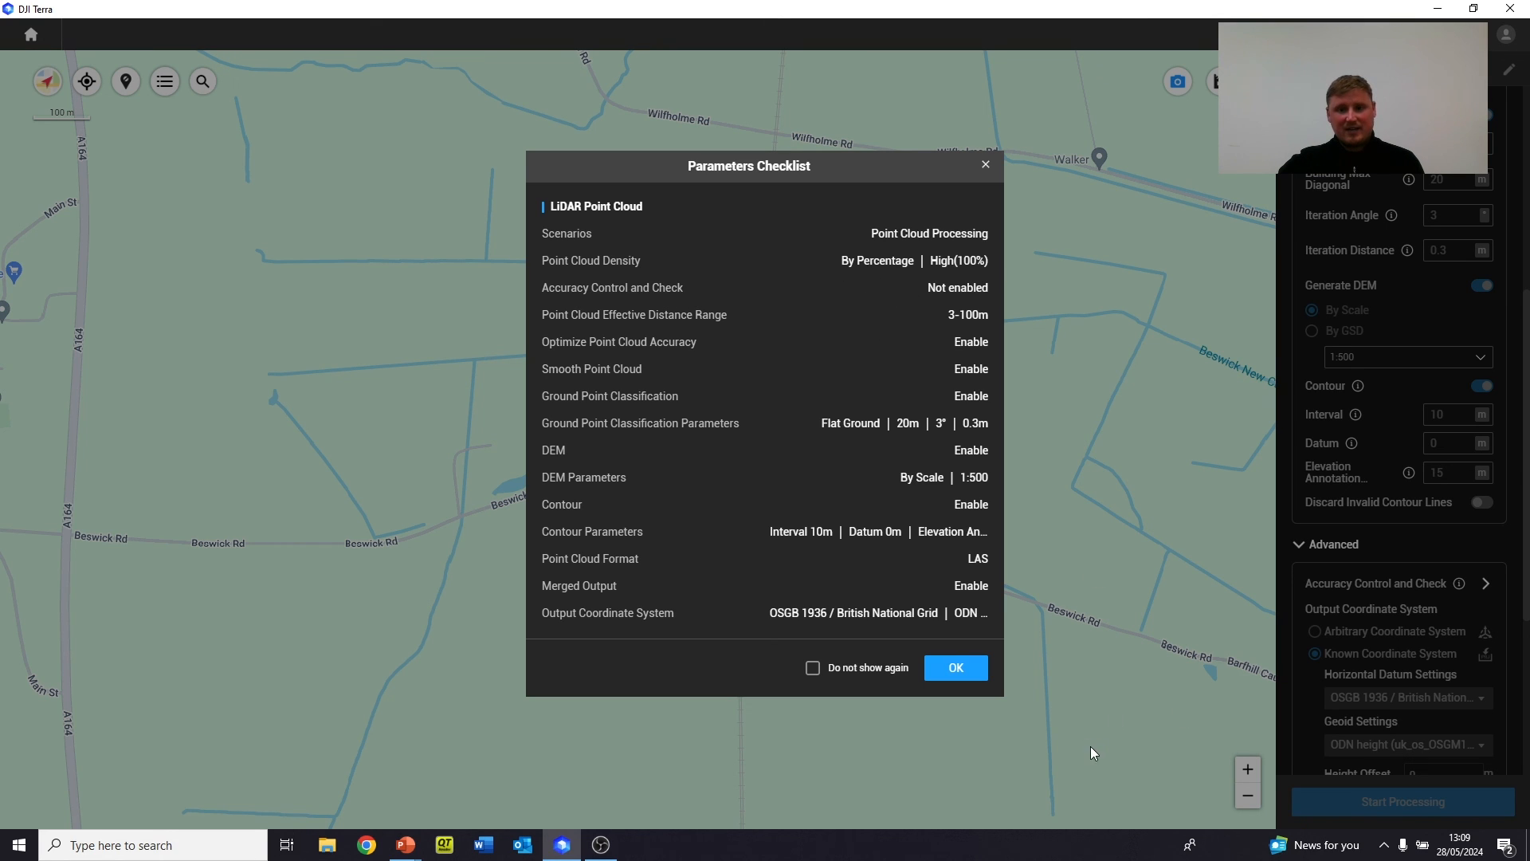
left_click(960, 668)
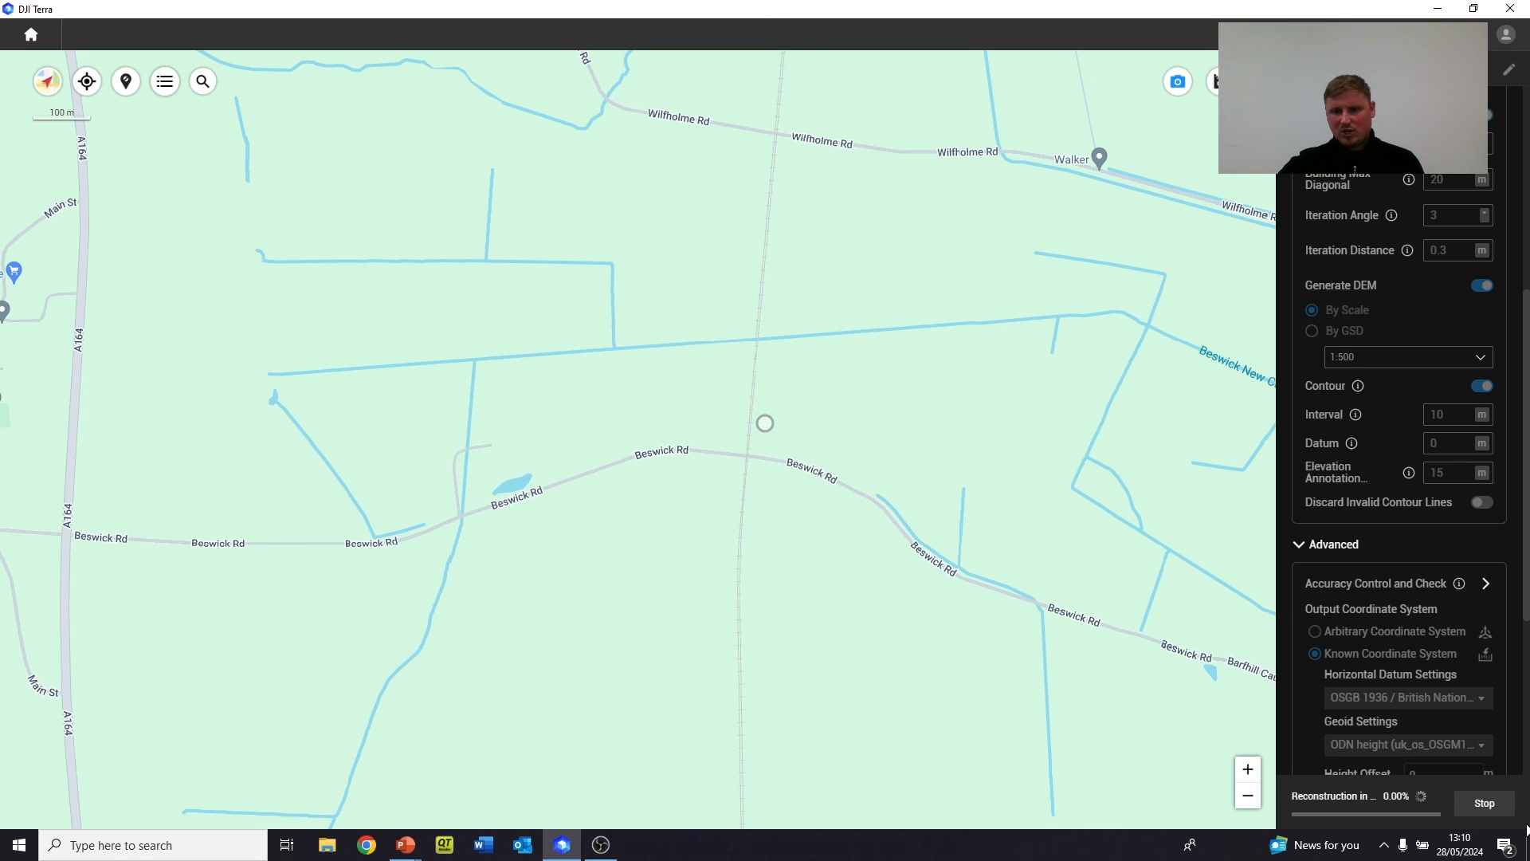
Stop the running reconstruction and open the existing L2-Comp mission from the mission list
left_click(1499, 807)
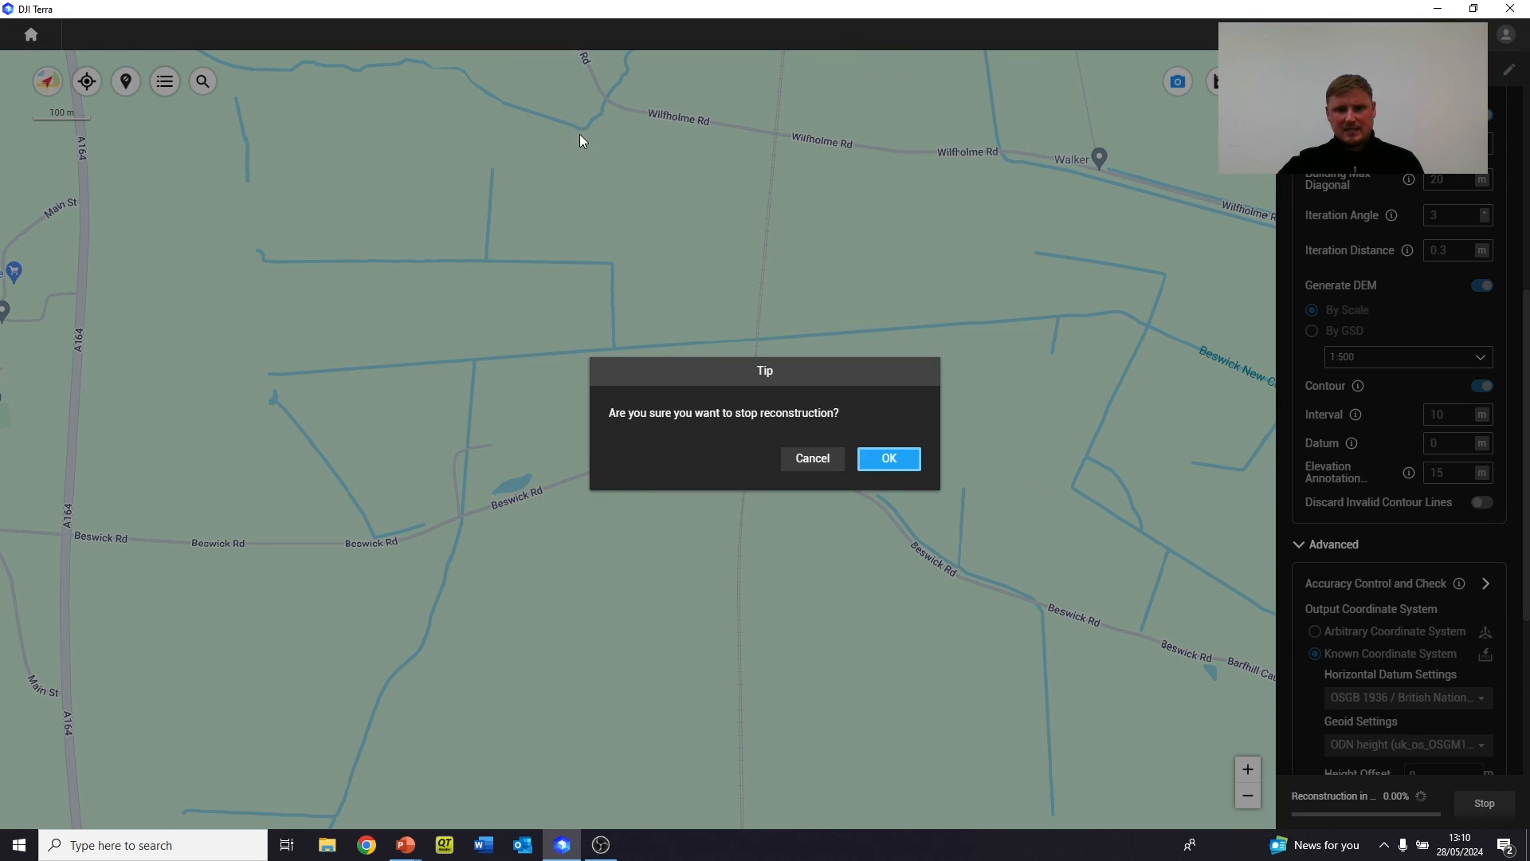
left_click(891, 459)
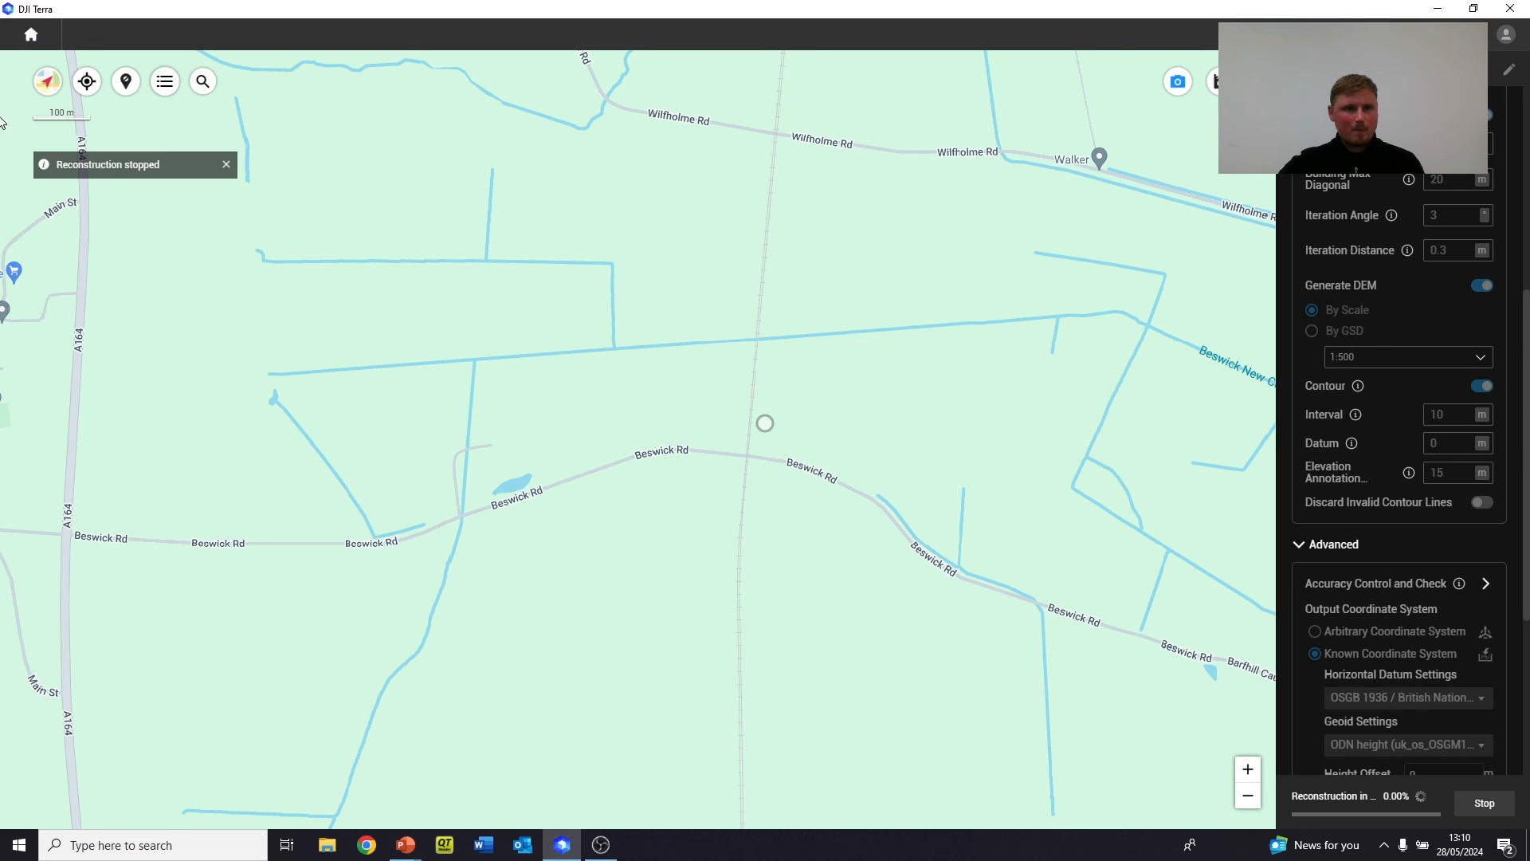
left_click(31, 35)
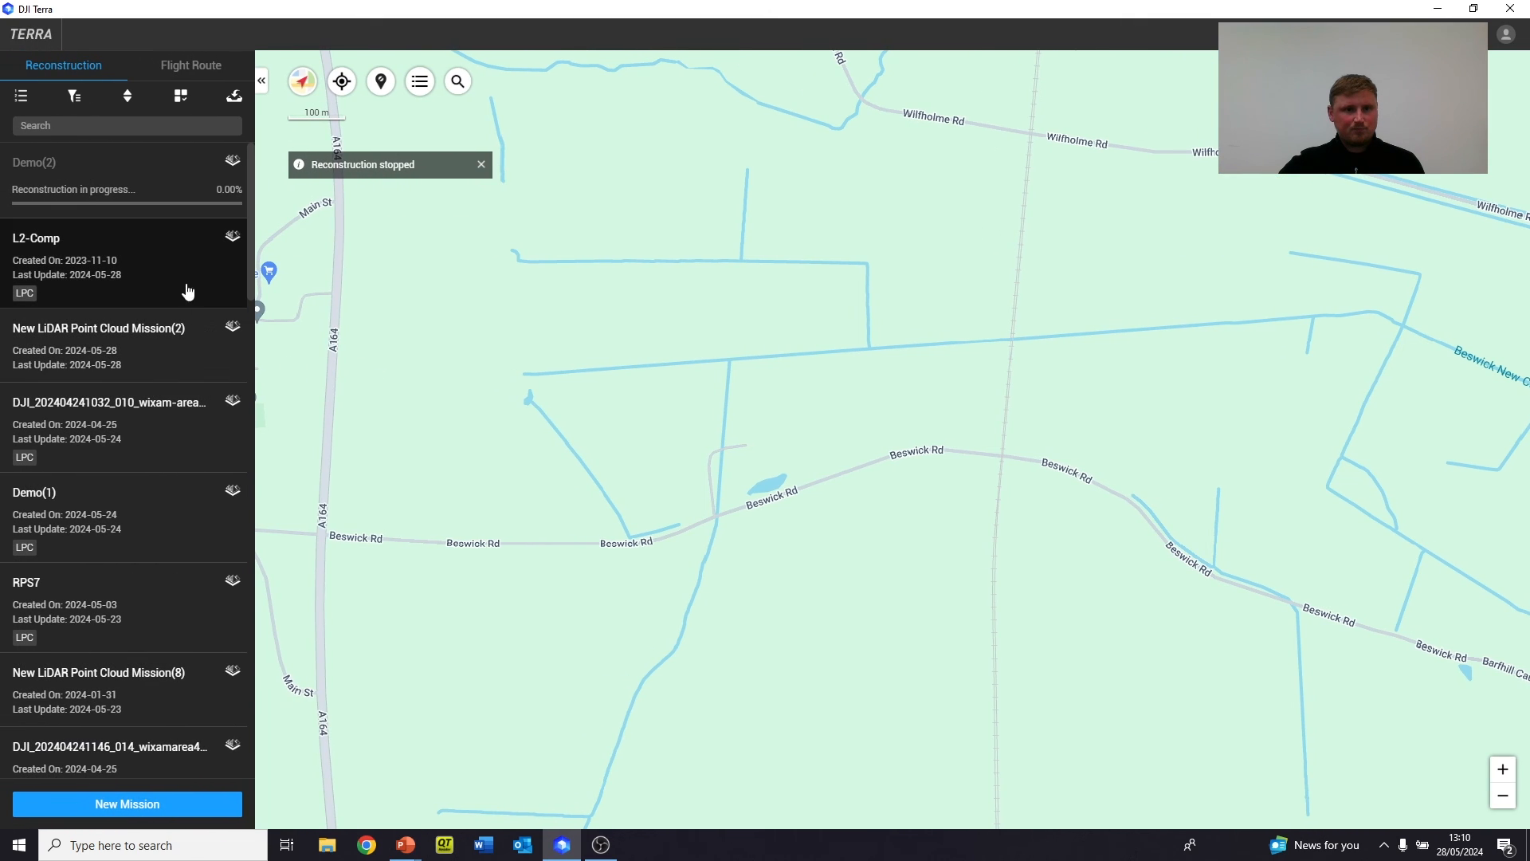
left_click(234, 238)
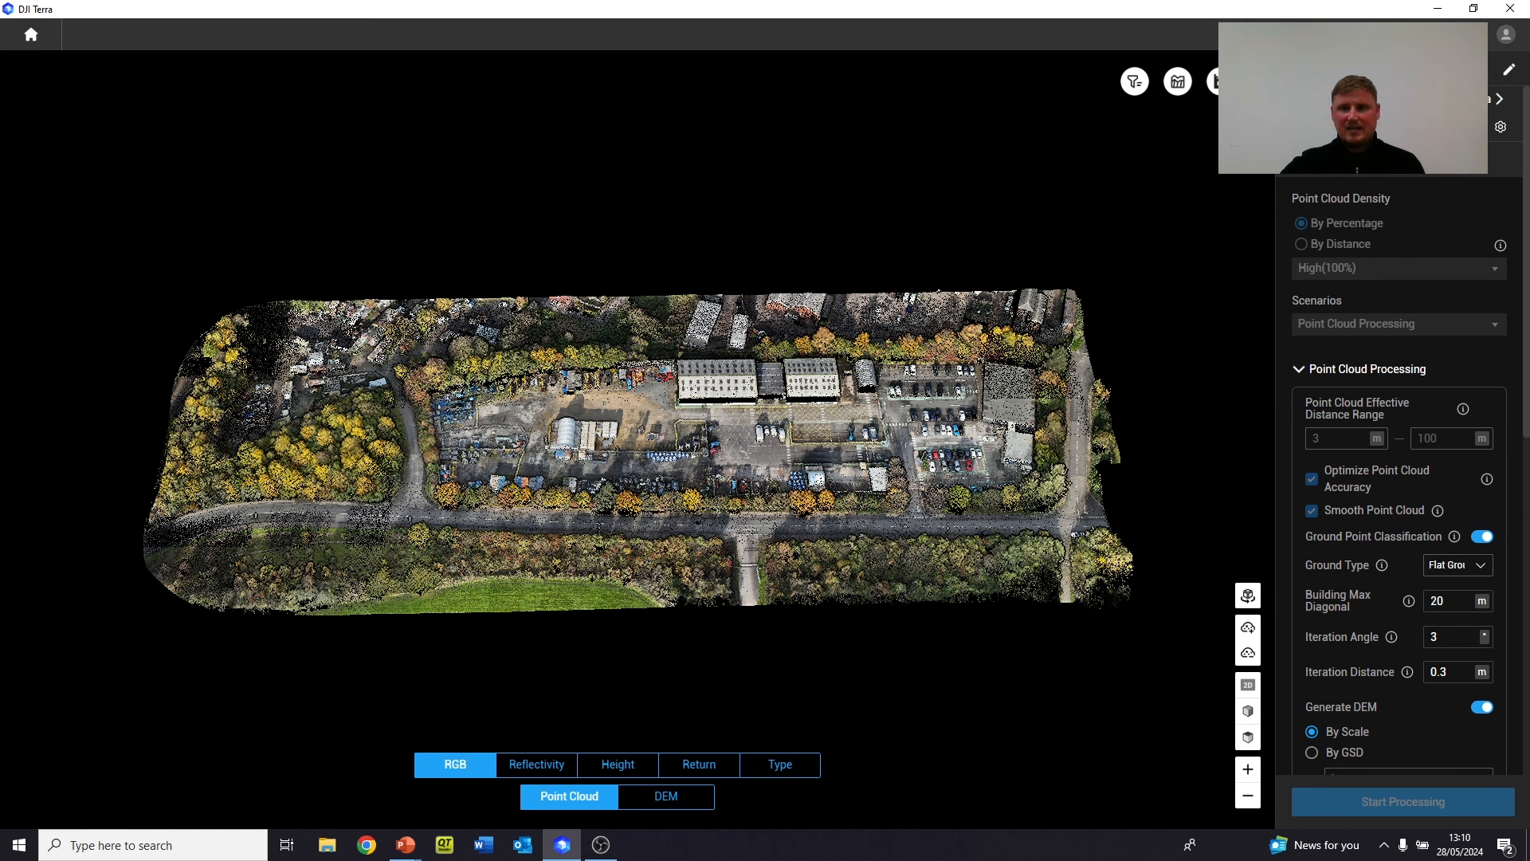
Hide the mission parameters and inspect the RGB point cloud closely around the curved-roof storage building in the yard
left_click(1300, 160)
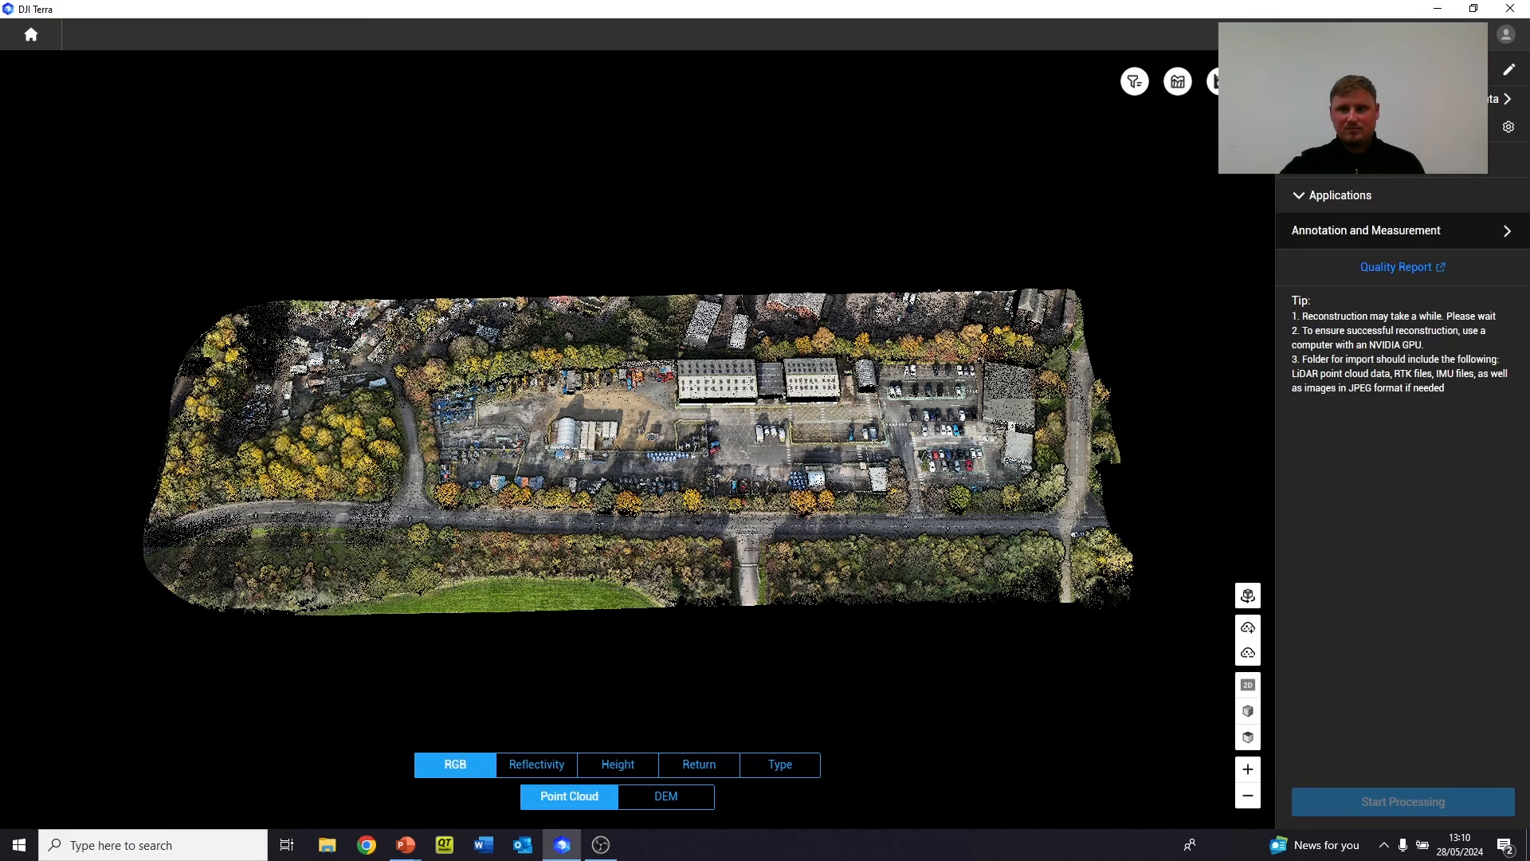
left_click(1269, 82)
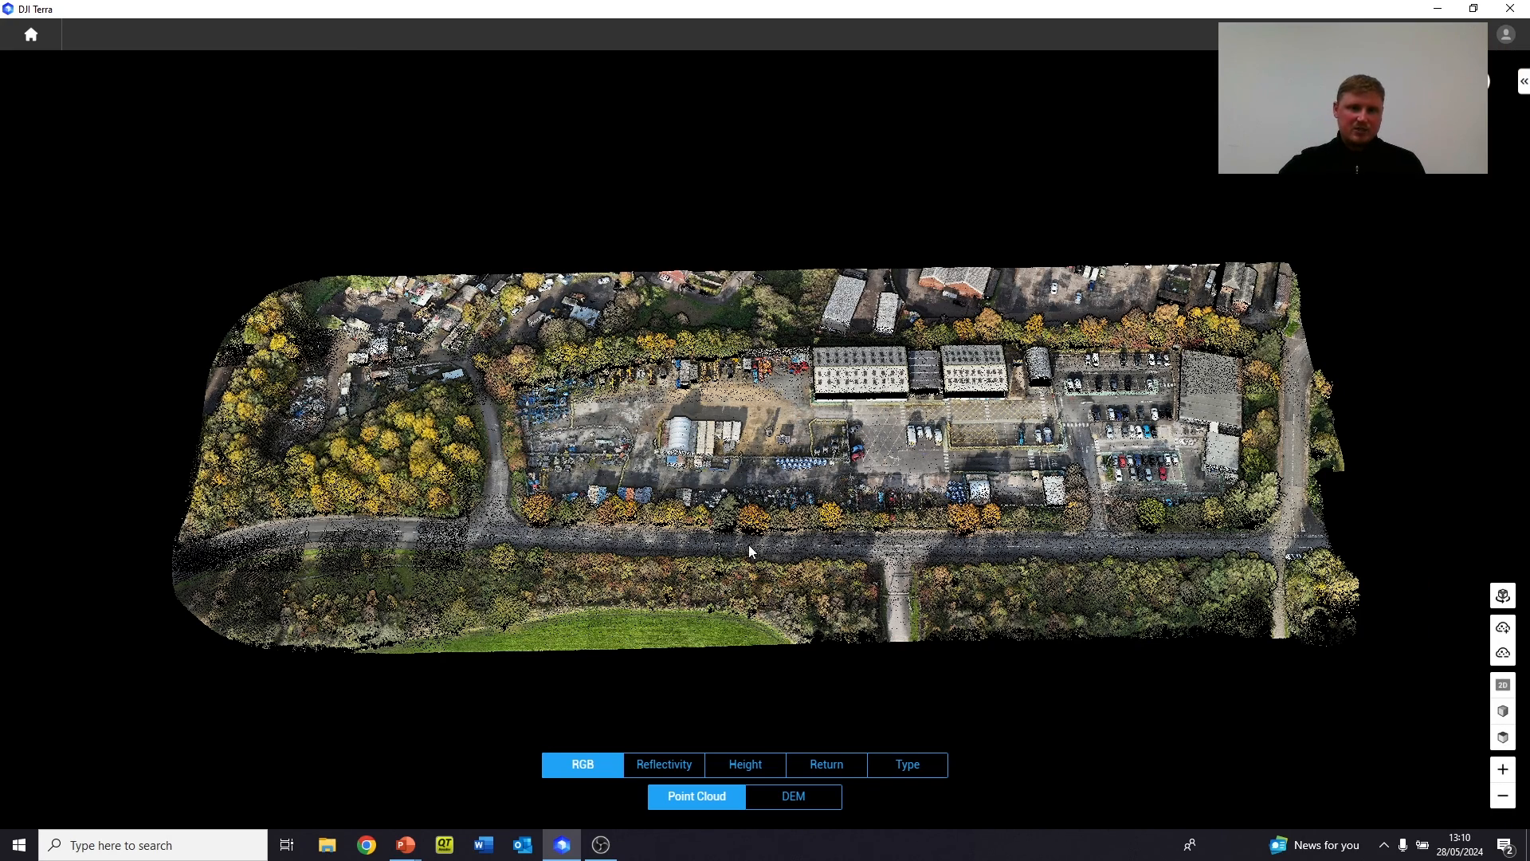
scroll(660, 495, "up", 1)
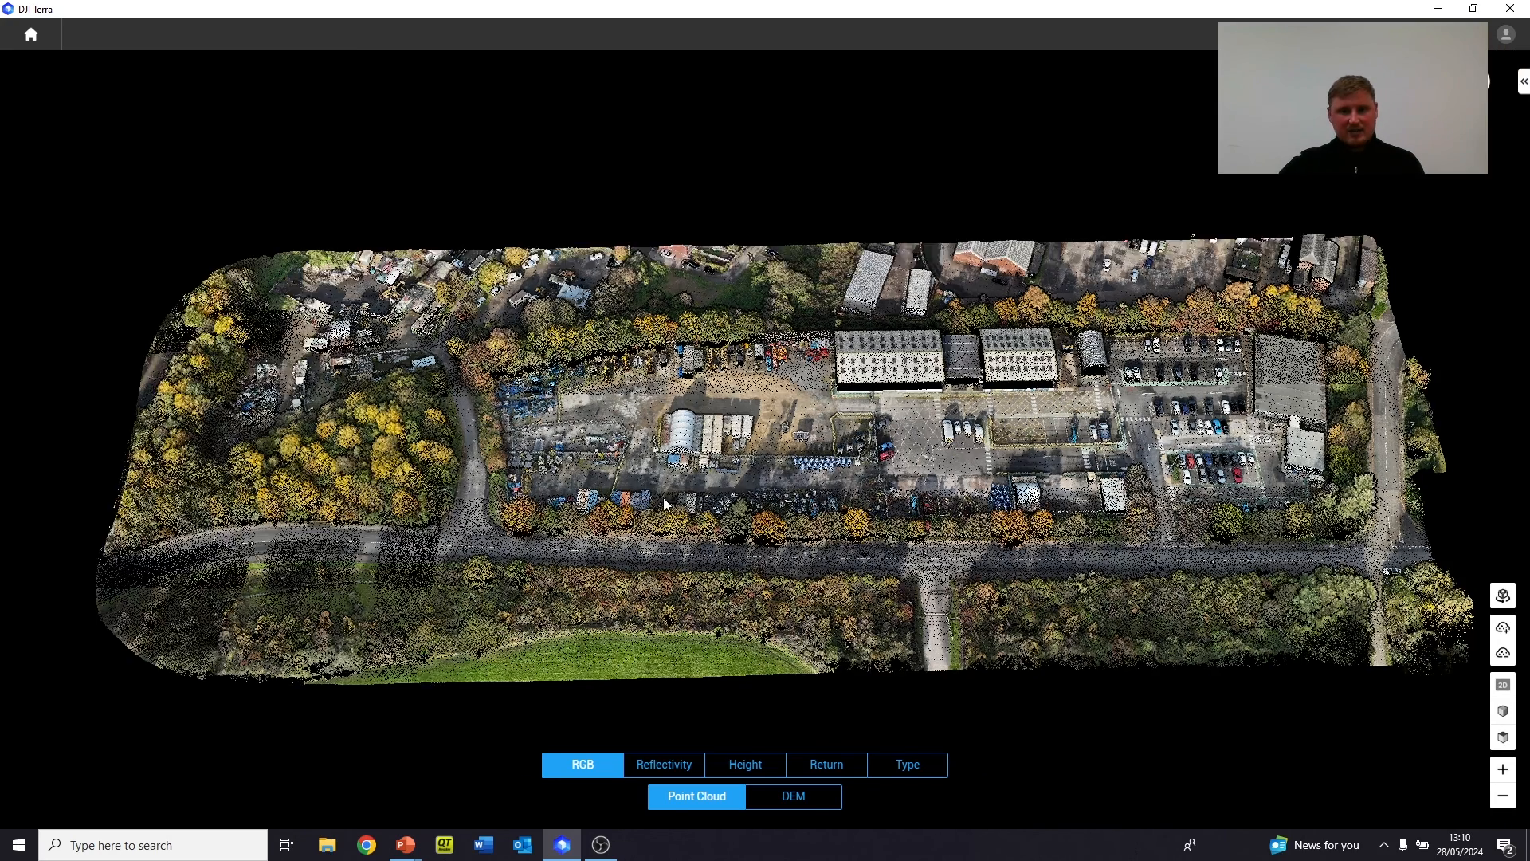
scroll(661, 494, "up", 5)
mouse_move(479, 370)
middle_mouse_down()
mouse_move(944, 501)
mouse_move(939, 457)
middle_mouse_up()
left_click_drag(561, 290, 637, 452)
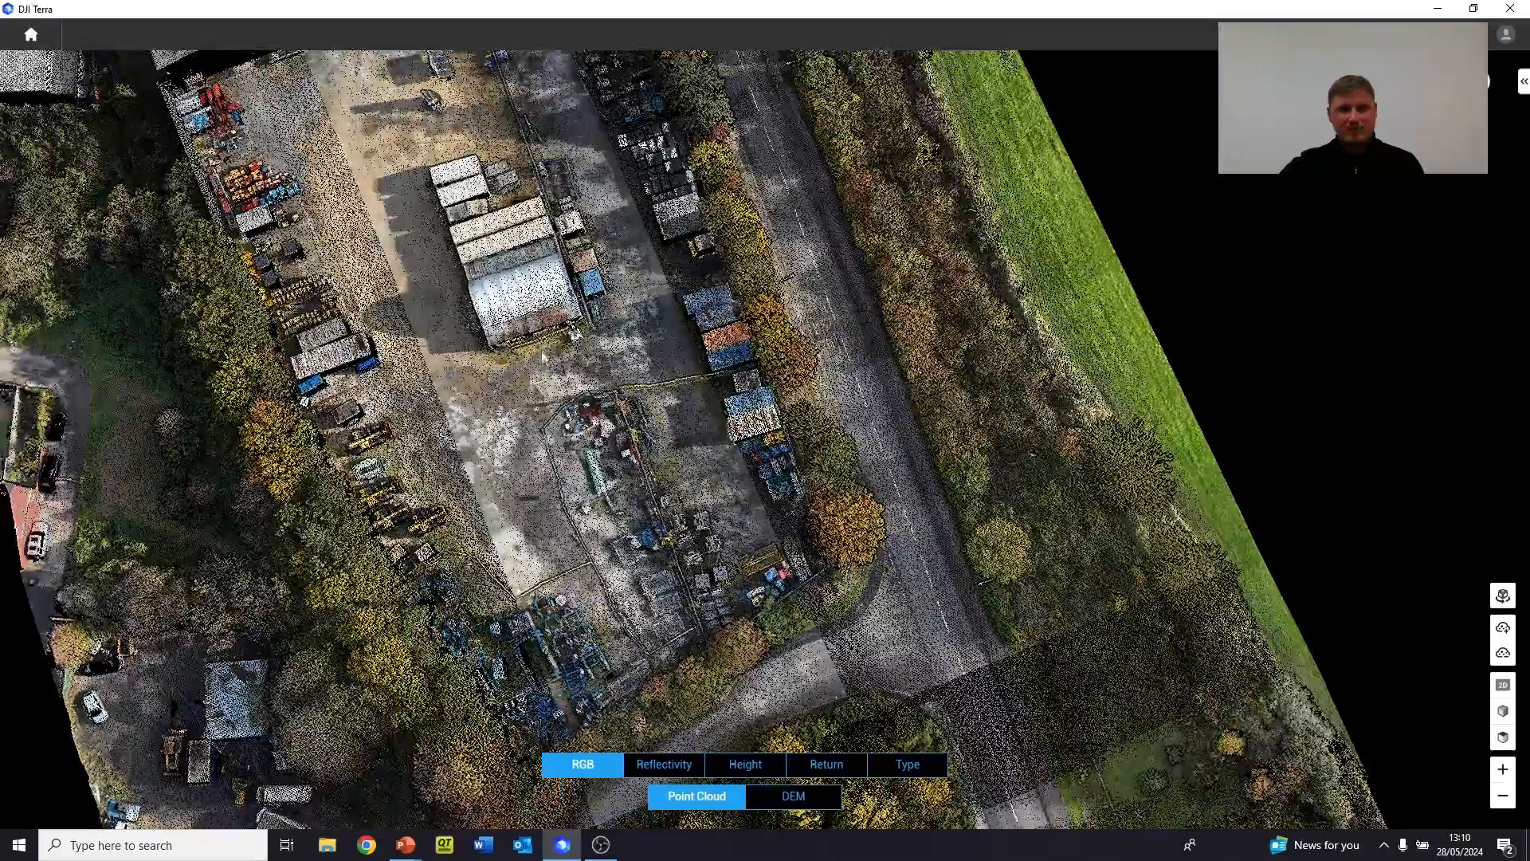
scroll(542, 420, "up", 4)
mouse_move(430, 461)
middle_mouse_down()
mouse_move(640, 374)
mouse_move(664, 307)
middle_mouse_up()
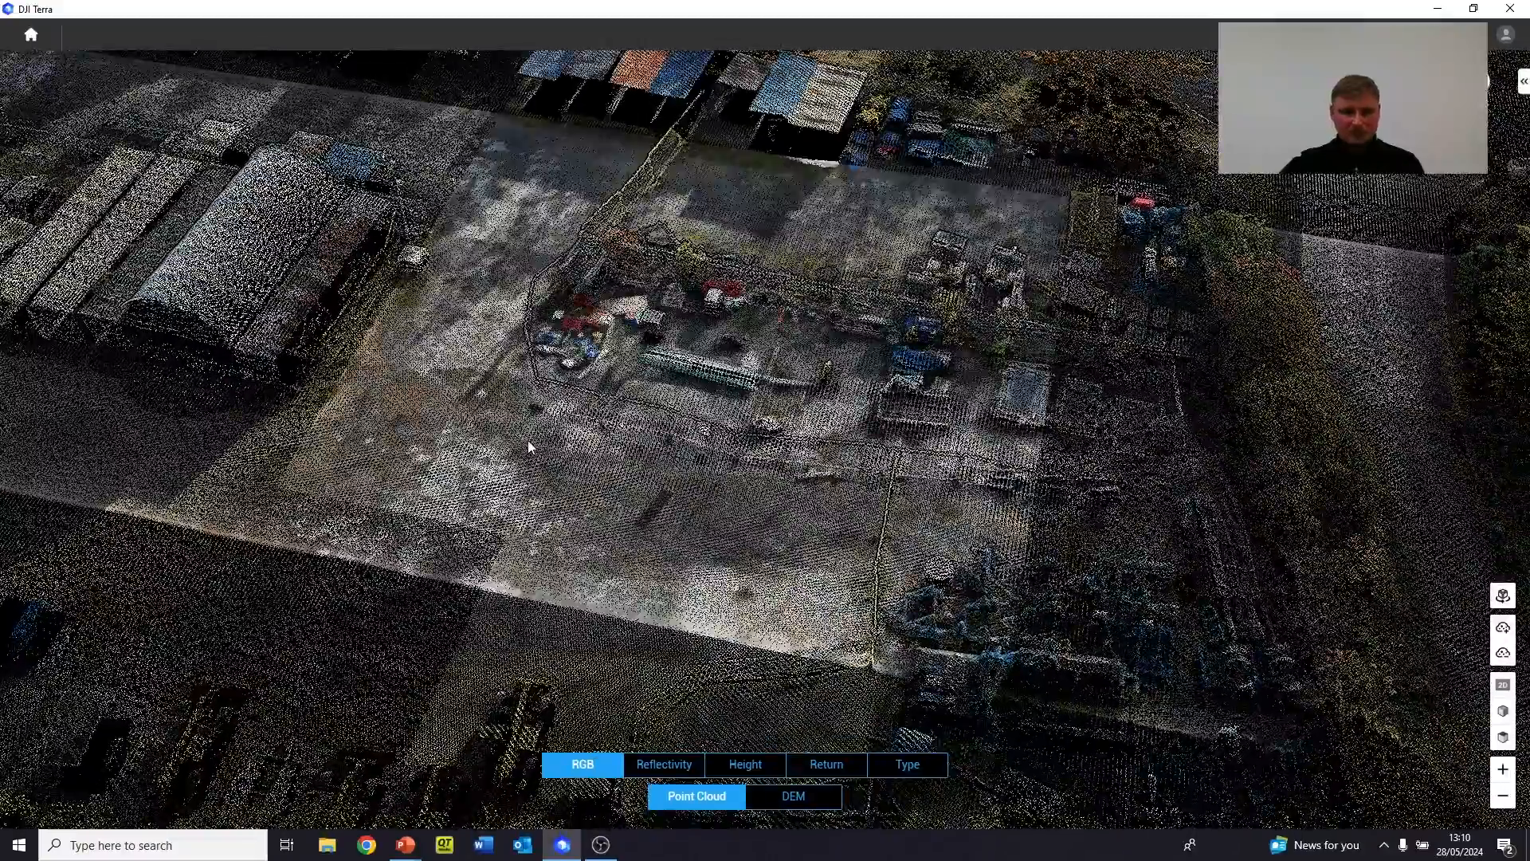
scroll(533, 450, "down", 3)
left_click_drag(349, 321, 723, 401)
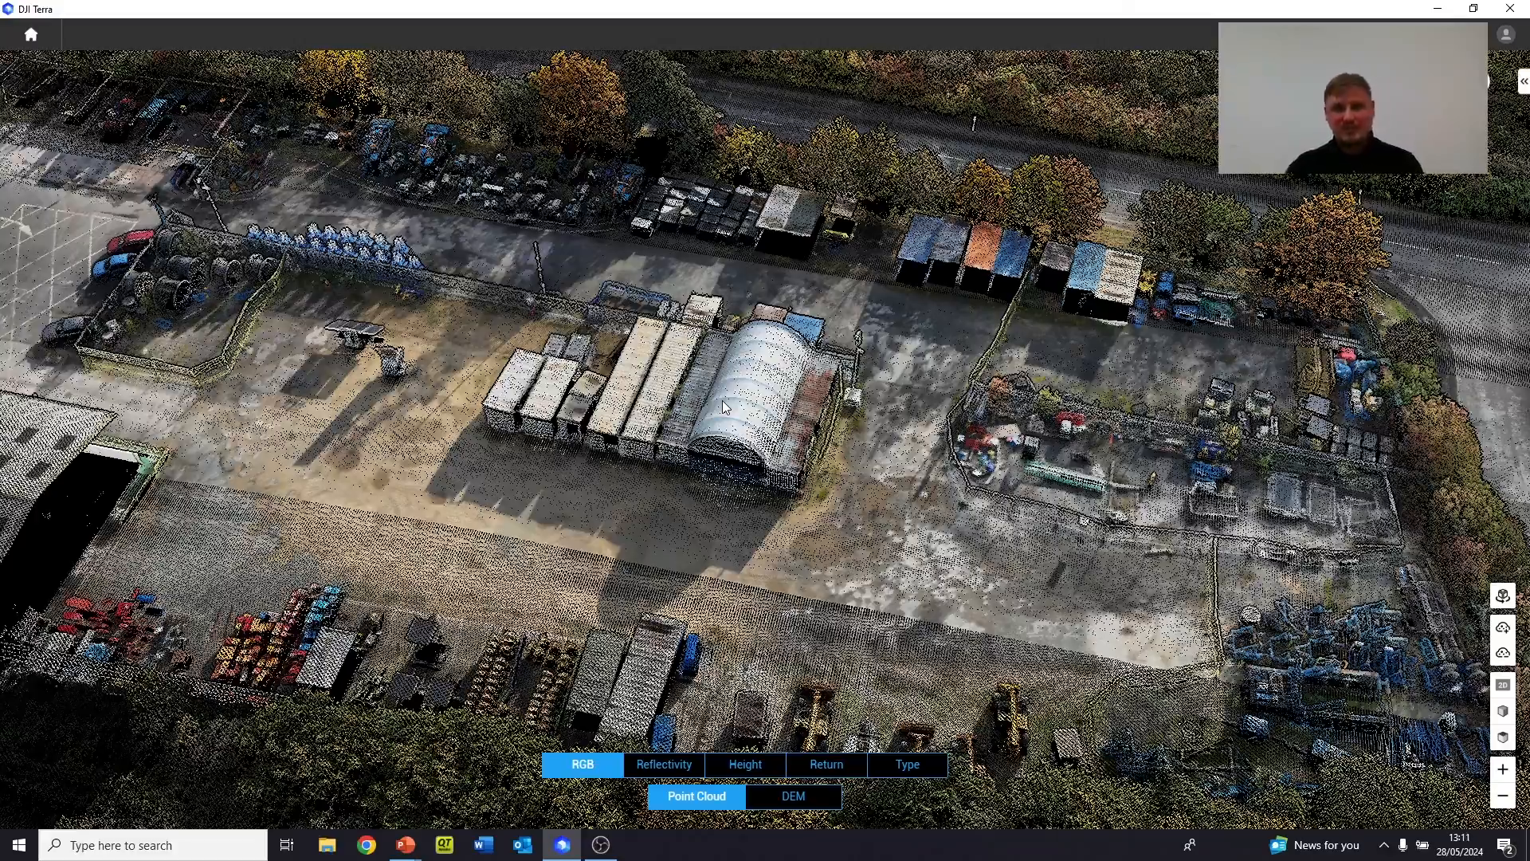
Examine the RGB point cloud around the parked vehicles, road markings and large warehouse roofs
left_click_drag(672, 419, 897, 506)
right_click_drag(259, 381, 693, 511)
left_click_drag(420, 437, 850, 557)
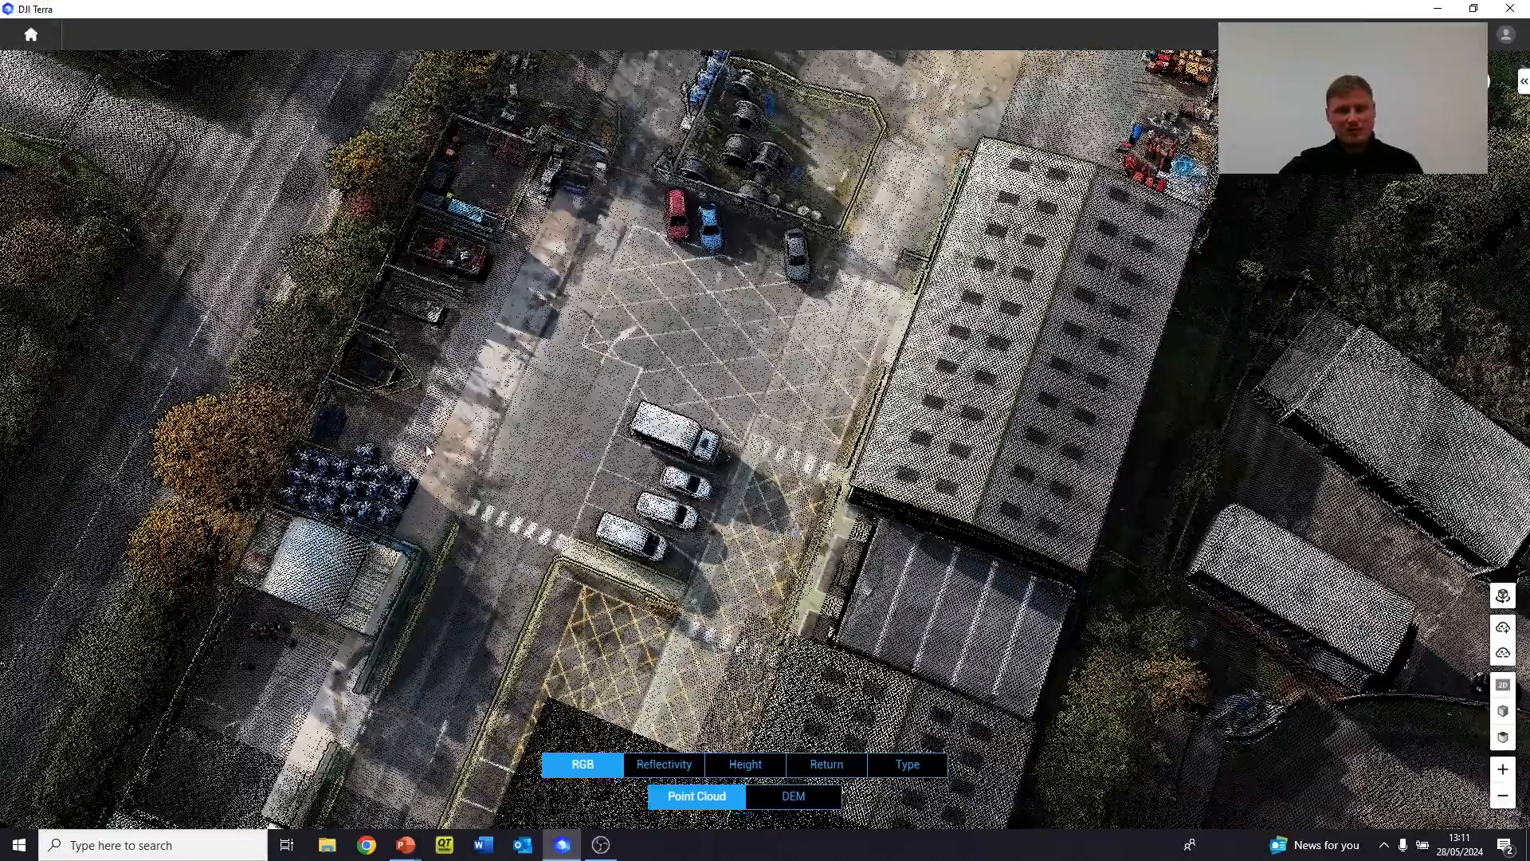
scroll(426, 446, "down", 1)
right_click_drag(596, 593, 776, 384)
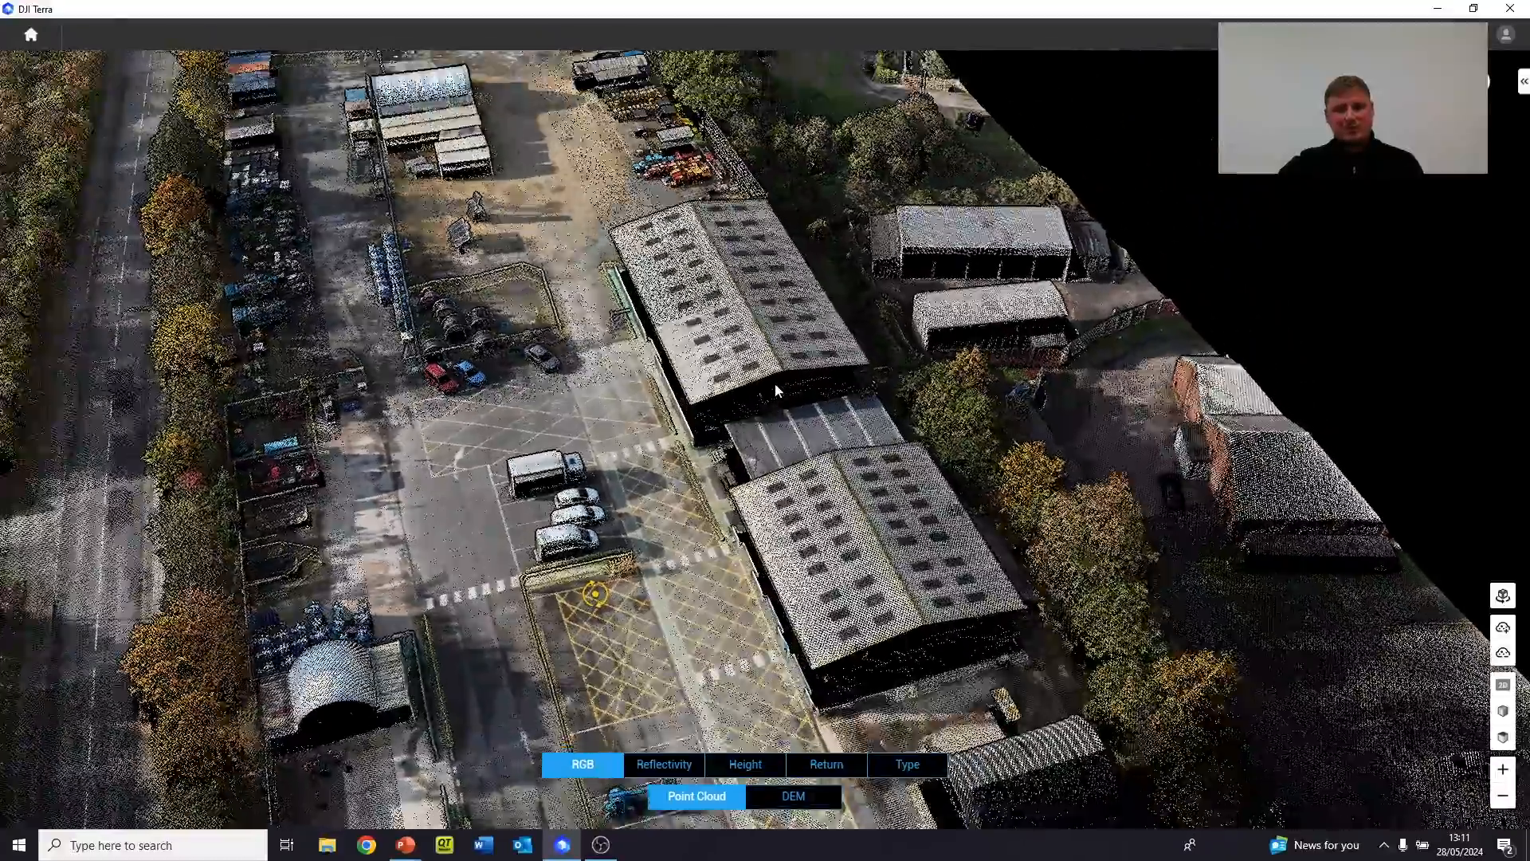
Colour the point cloud by reflectivity and examine the road, its vehicles and the surrounding vegetation
left_click(659, 766)
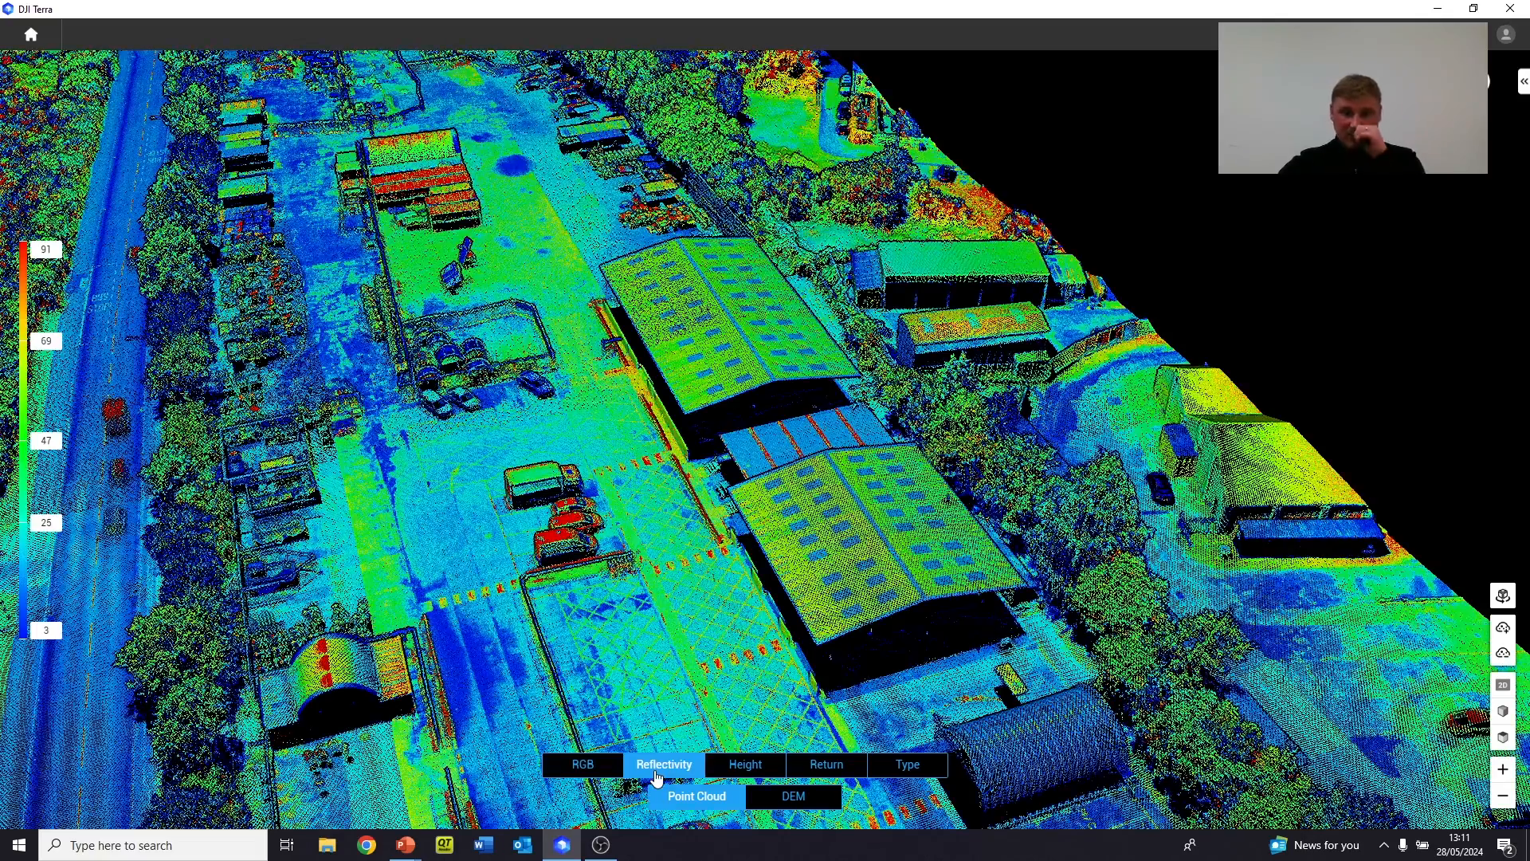
left_click_drag(268, 452, 738, 448)
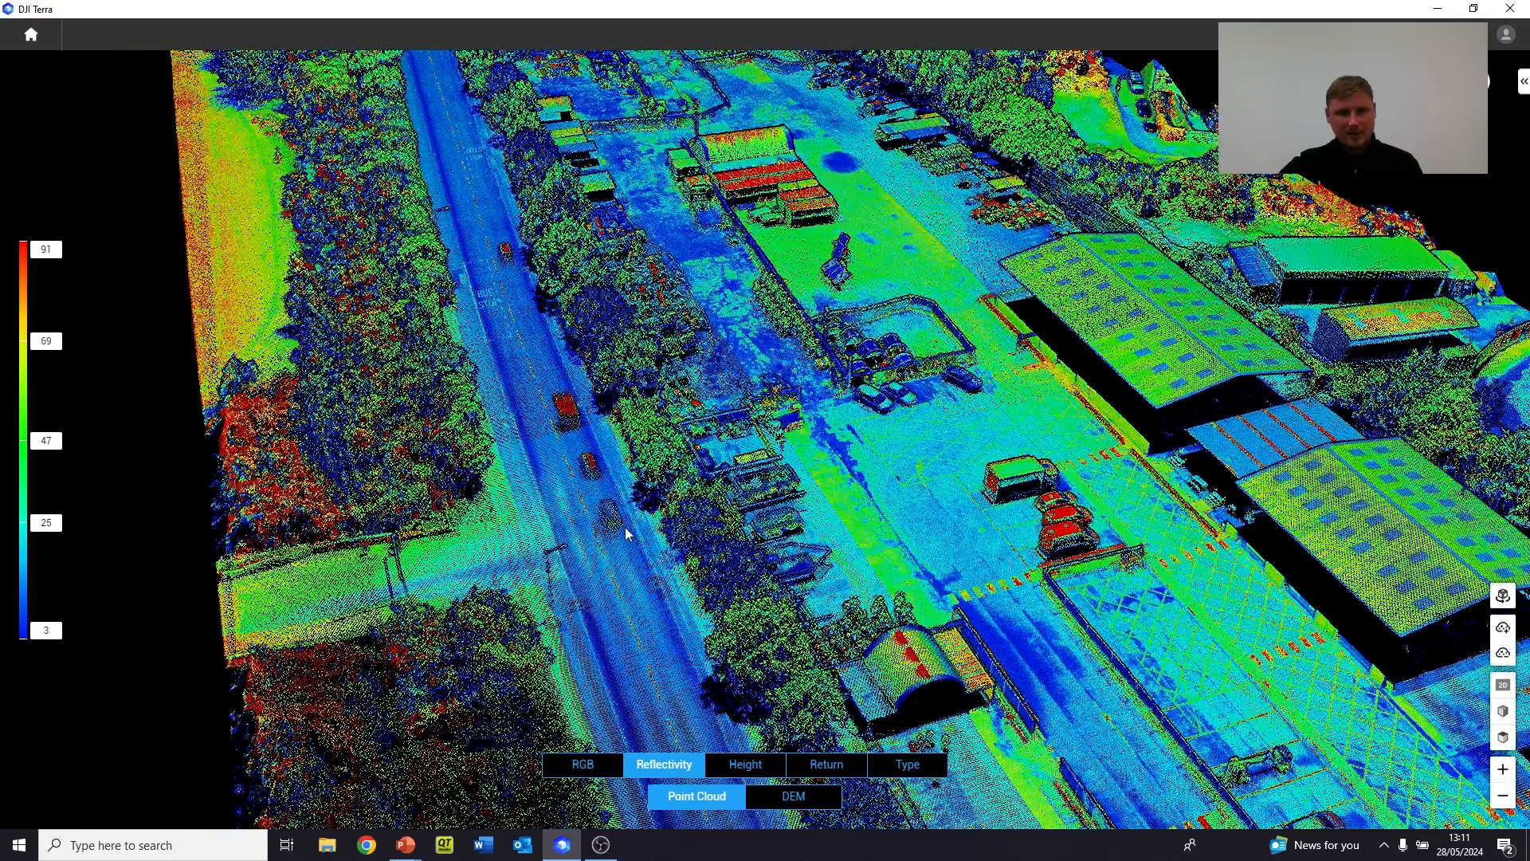
scroll(558, 514, "up", 5)
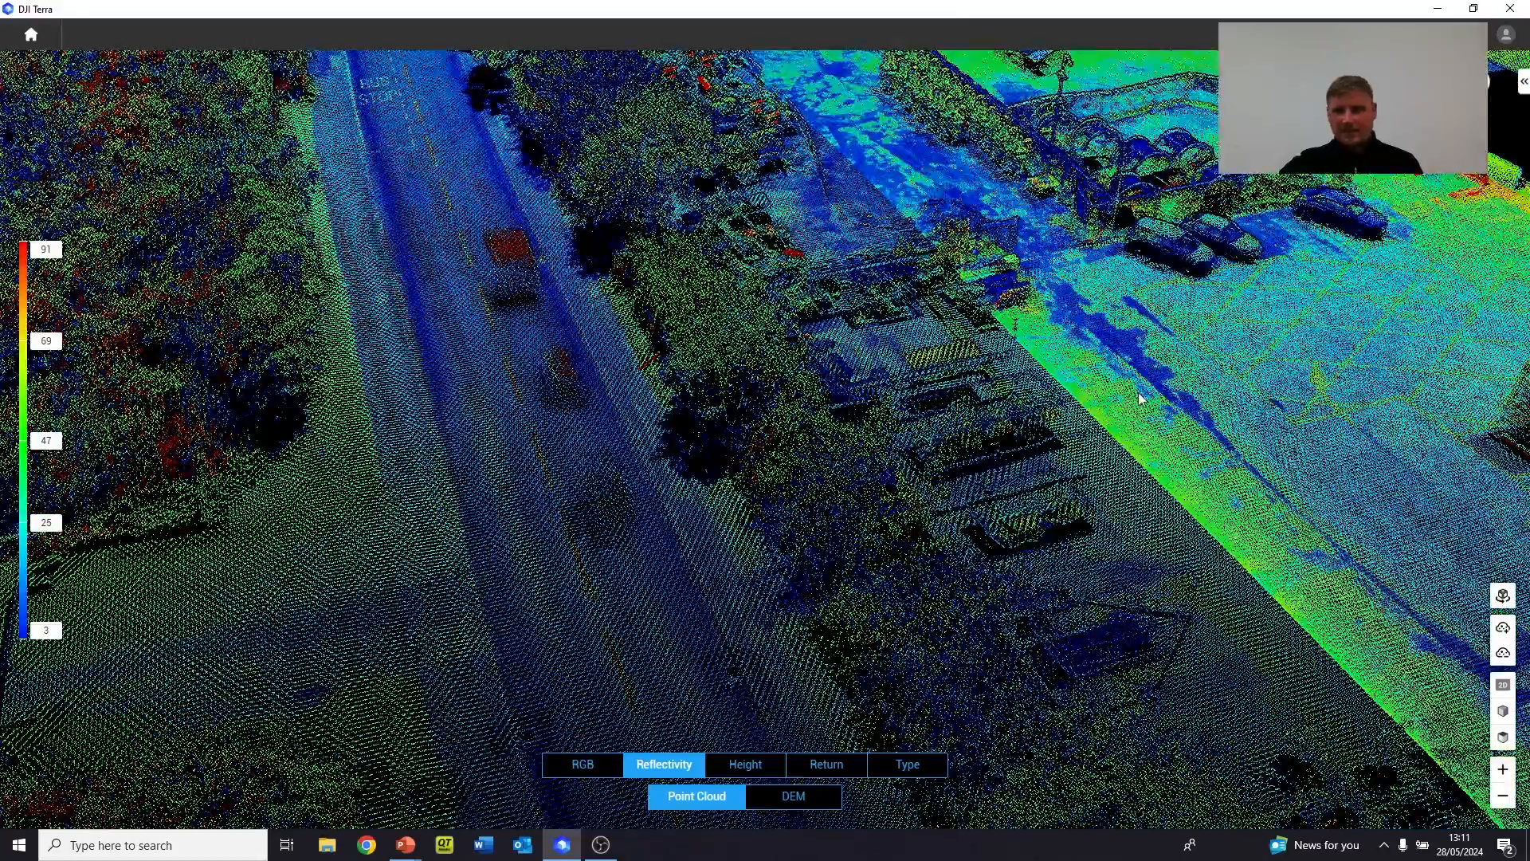
scroll(1202, 372, "down", 3)
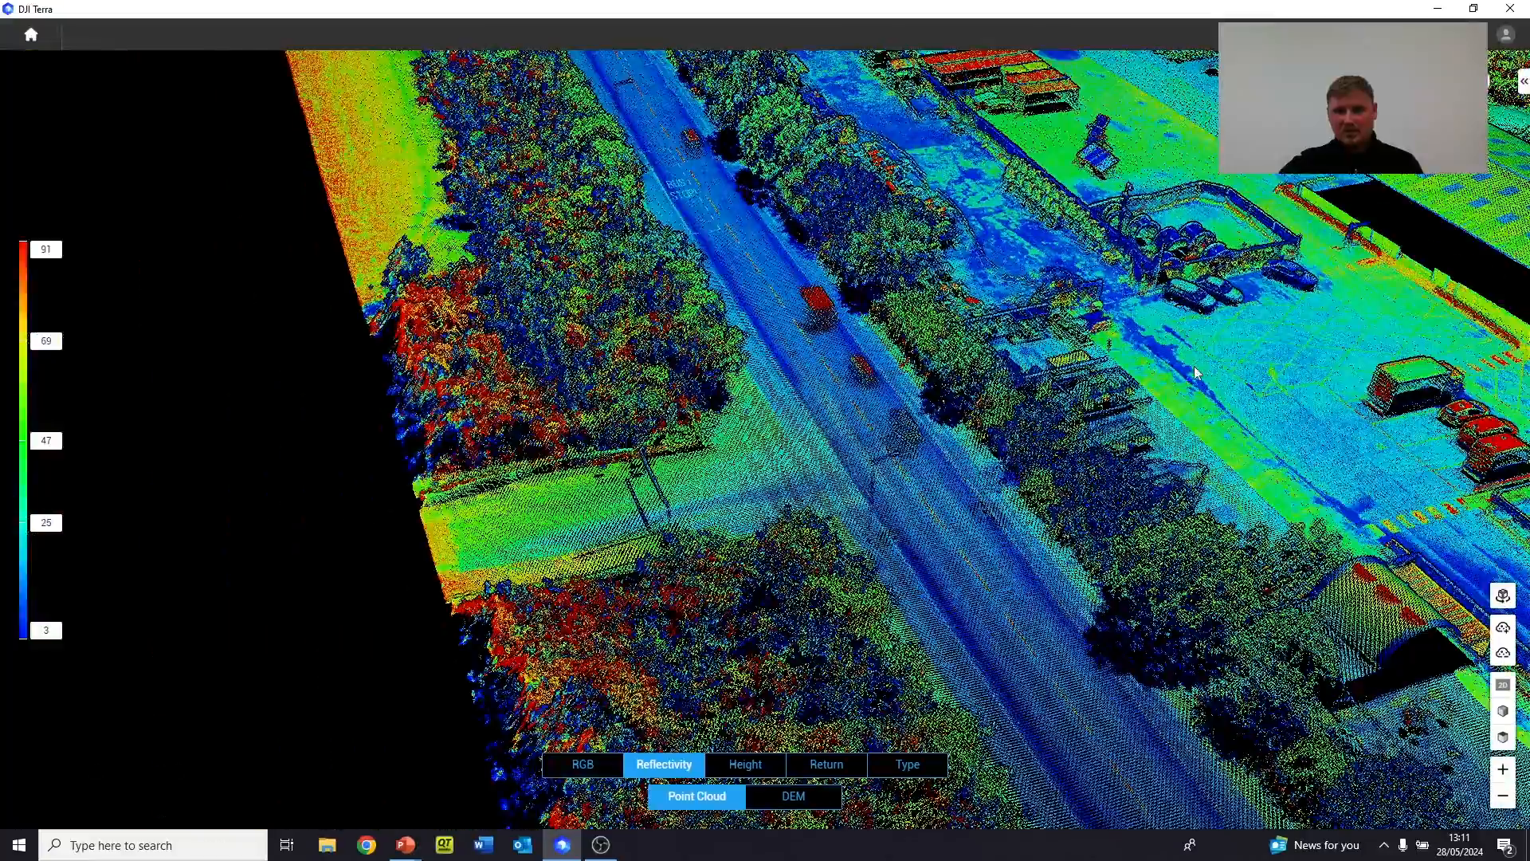
right_click_drag(1138, 438, 1161, 361)
left_click_drag(1162, 361, 1114, 356)
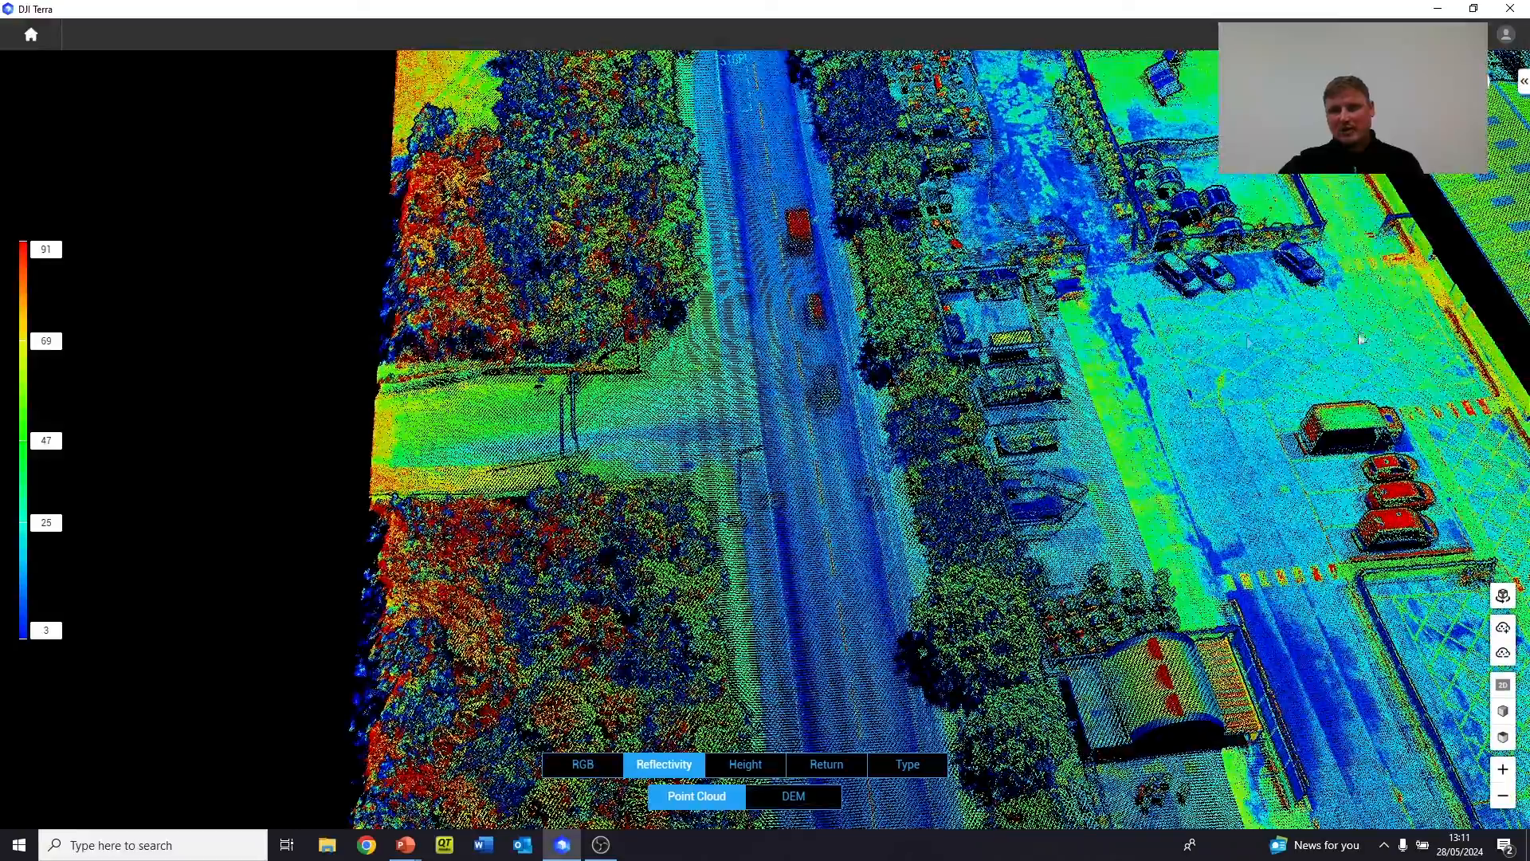
Colour the point cloud by height and view the trees and buildings along the road from an oblique angle
left_click(746, 767)
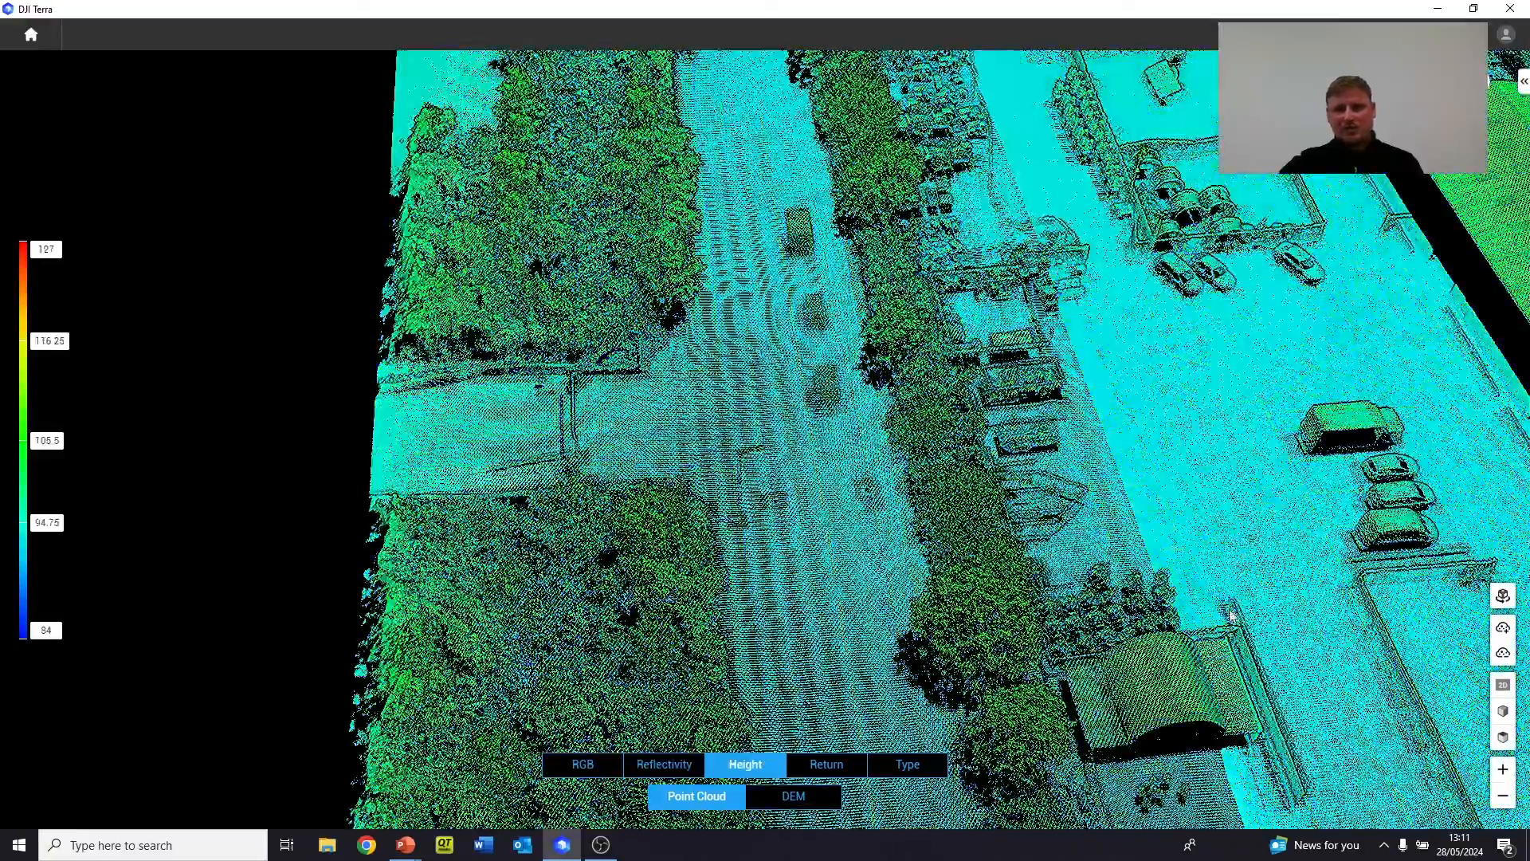
mouse_move(1030, 478)
right_mouse_down()
mouse_move(1043, 516)
mouse_move(1227, 423)
mouse_move(1315, 343)
right_mouse_up()
right_click_drag(462, 417, 673, 481)
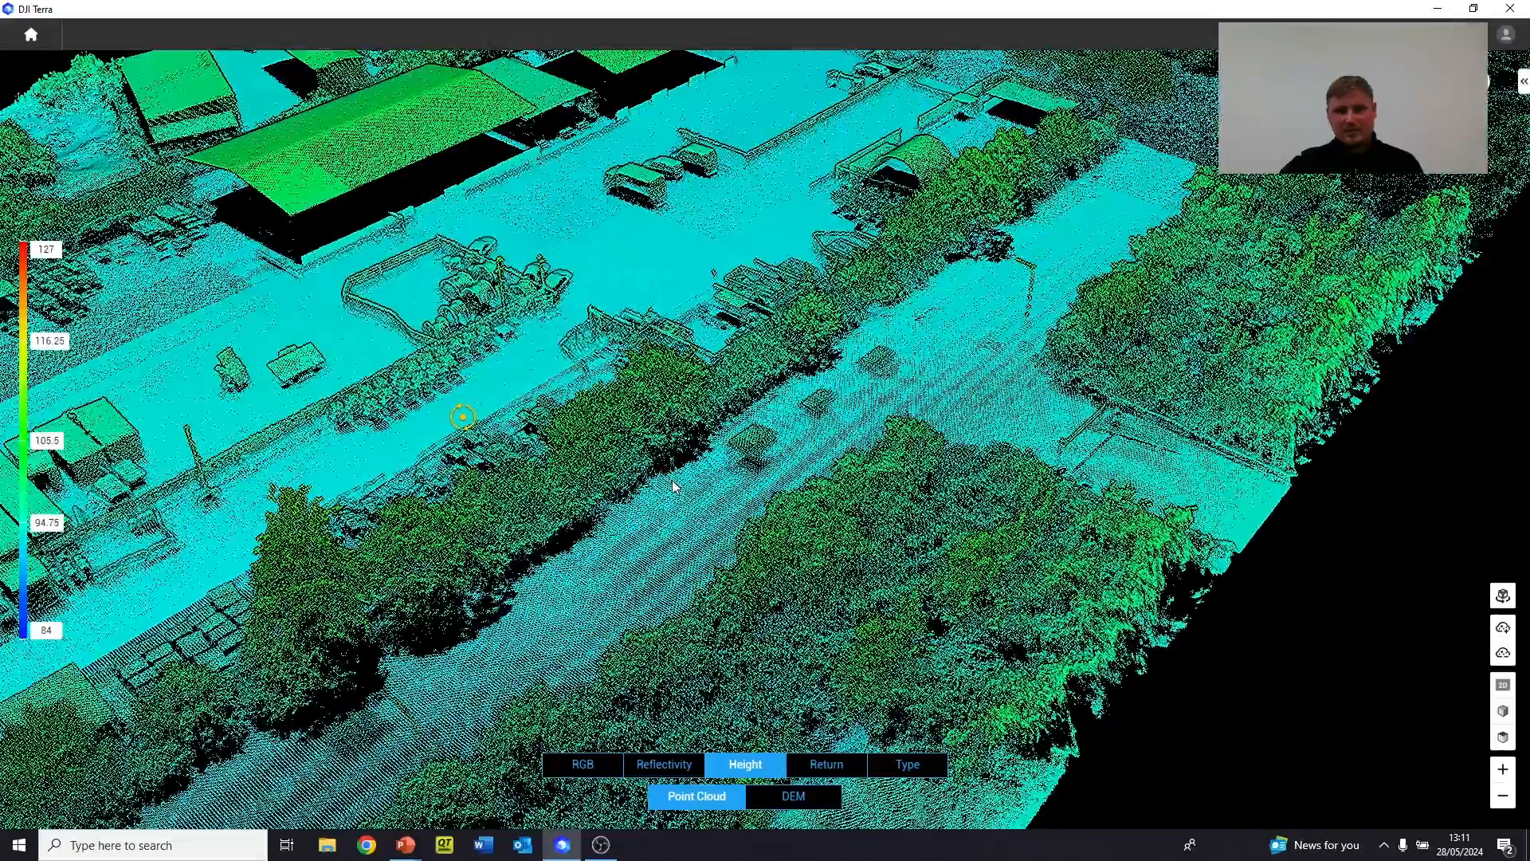
Colour the point cloud by return number and examine the roadside trees up close
left_click(826, 766)
left_click_drag(463, 523, 694, 472)
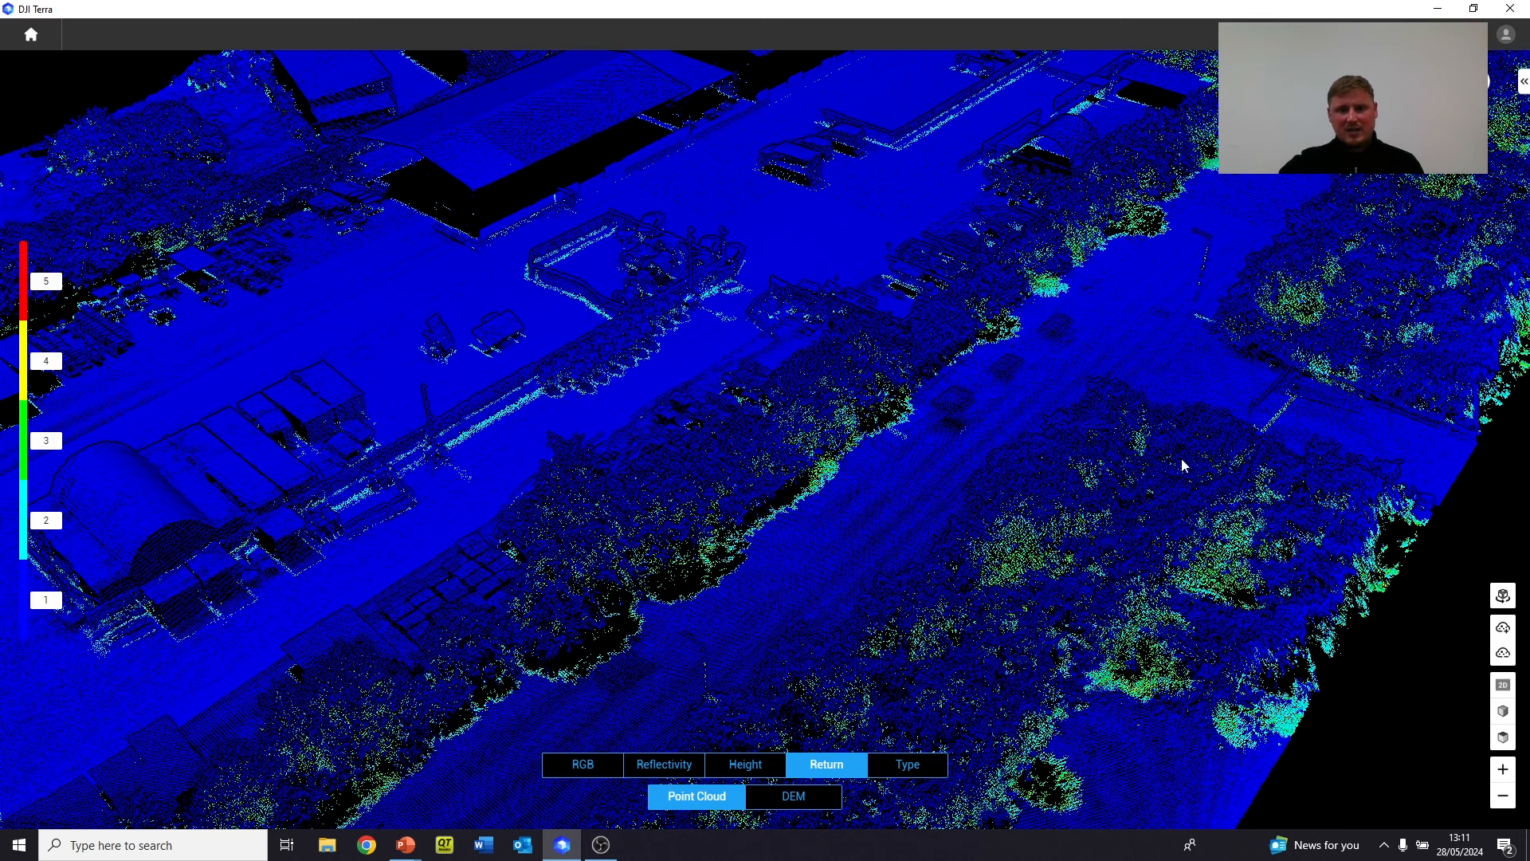
scroll(792, 495, "up", 5)
mouse_move(922, 523)
right_mouse_down()
mouse_move(817, 542)
mouse_move(735, 522)
mouse_move(1062, 345)
mouse_move(861, 468)
mouse_move(763, 555)
right_mouse_up()
scroll(753, 572, "up", 3)
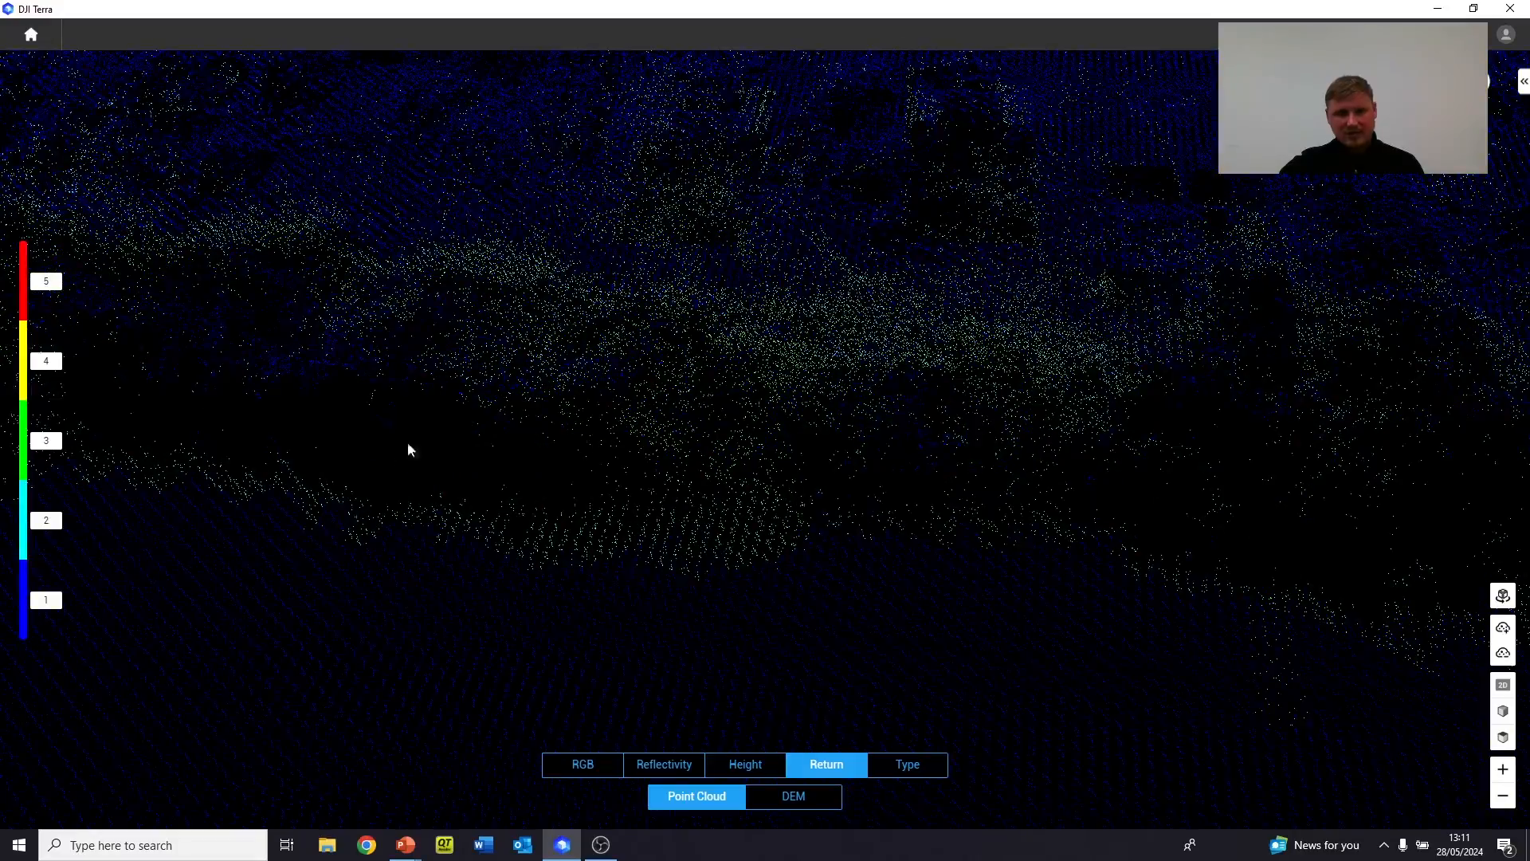
left_click_drag(822, 448, 239, 371)
scroll(1215, 461, "down", 5)
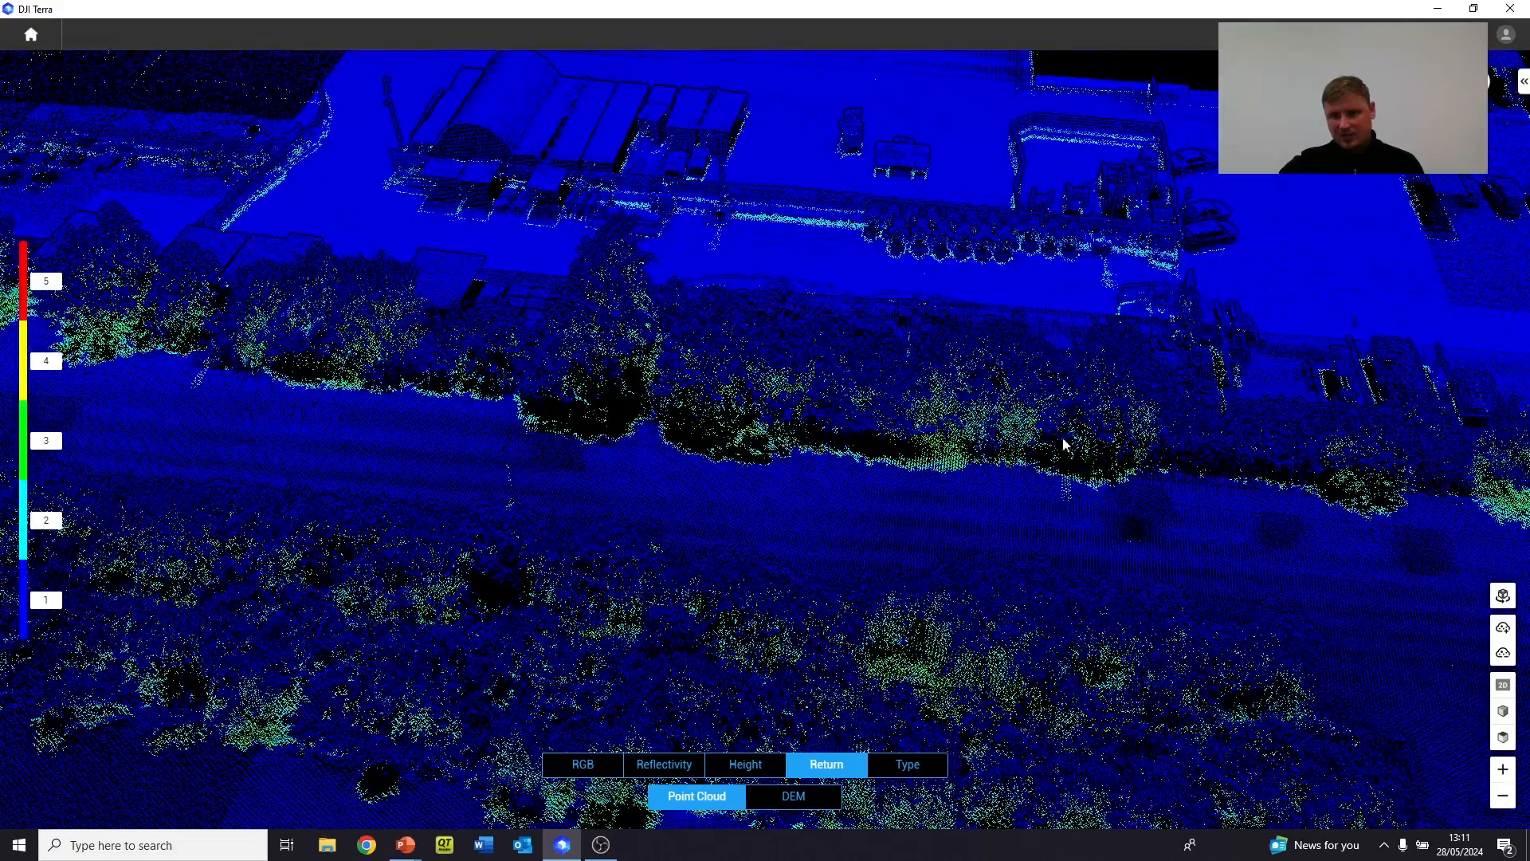
scroll(1096, 449, "up", 5)
scroll(880, 428, "up", 3)
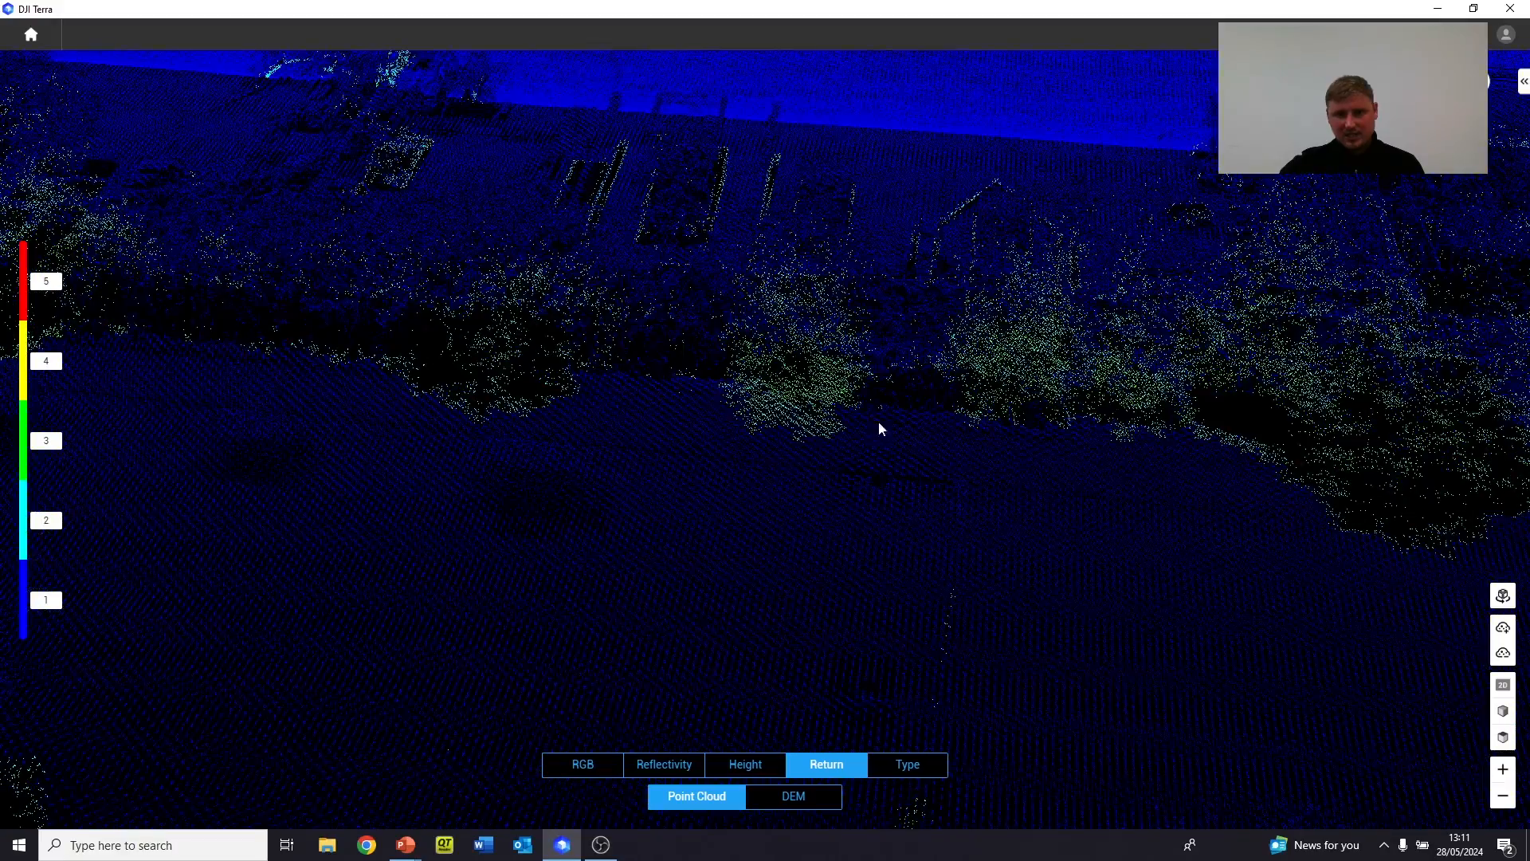
scroll(873, 413, "up", 4)
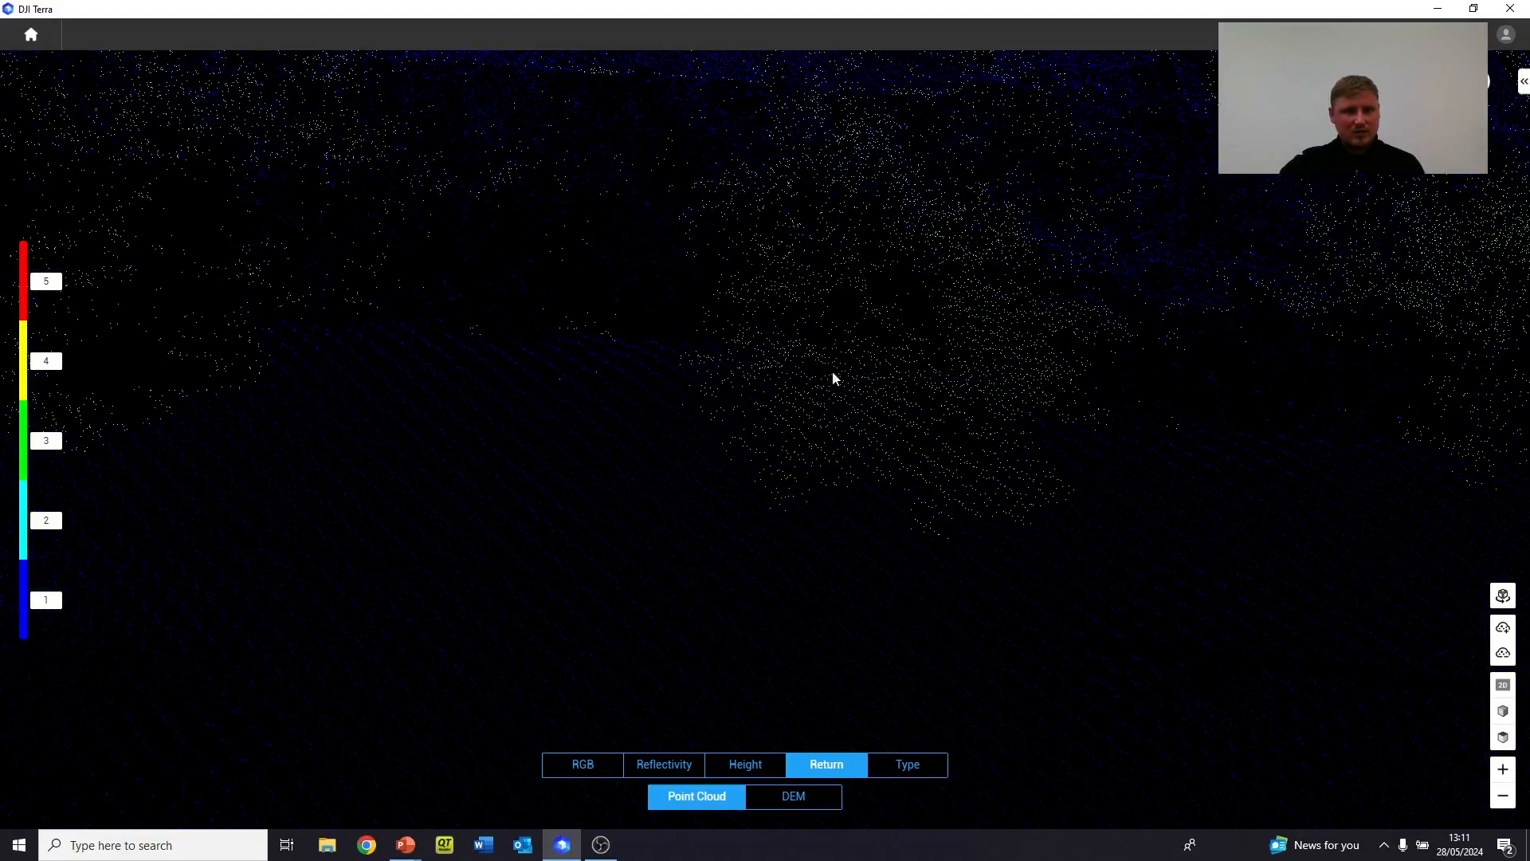
scroll(854, 369, "down", 6)
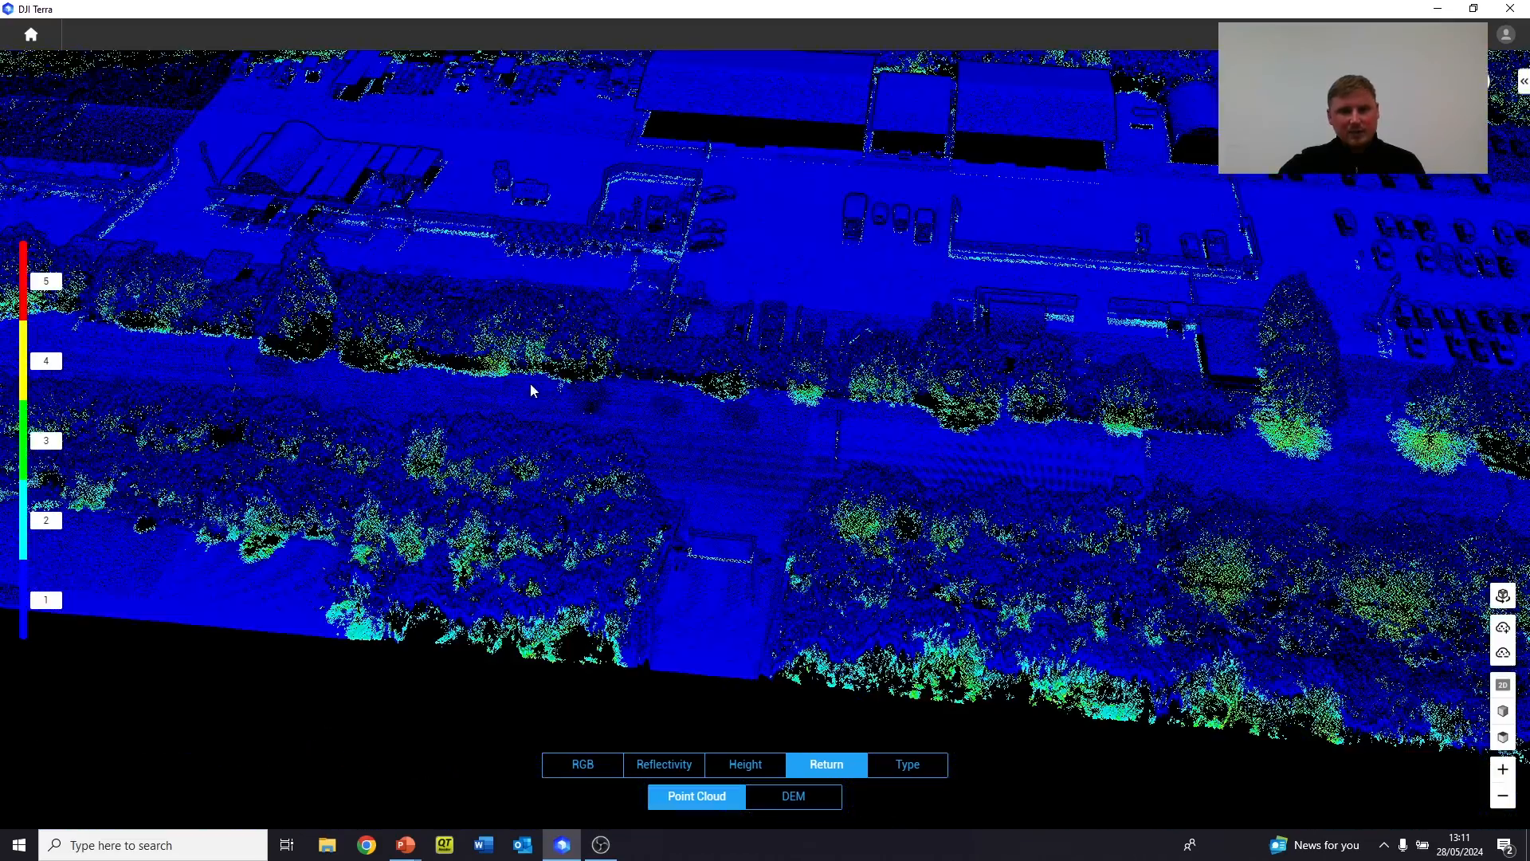
Review the return-coloured point cloud across the whole yard, from the roadside to the end of the site
left_click_drag(535, 385, 813, 424)
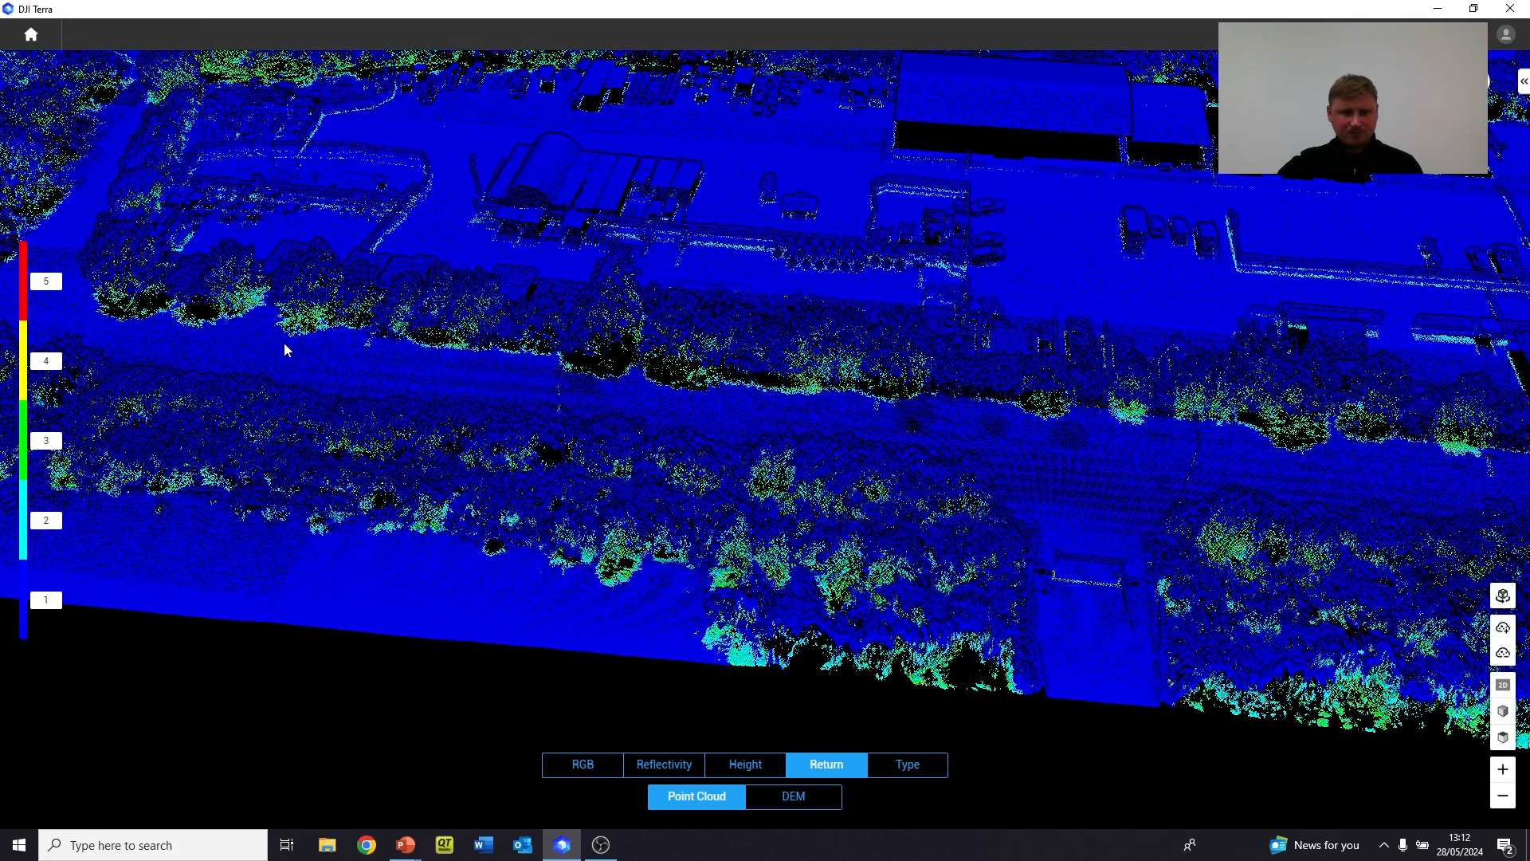
middle_click_drag(476, 472, 618, 483)
left_click_drag(468, 372, 972, 566)
middle_click_drag(905, 533, 667, 485)
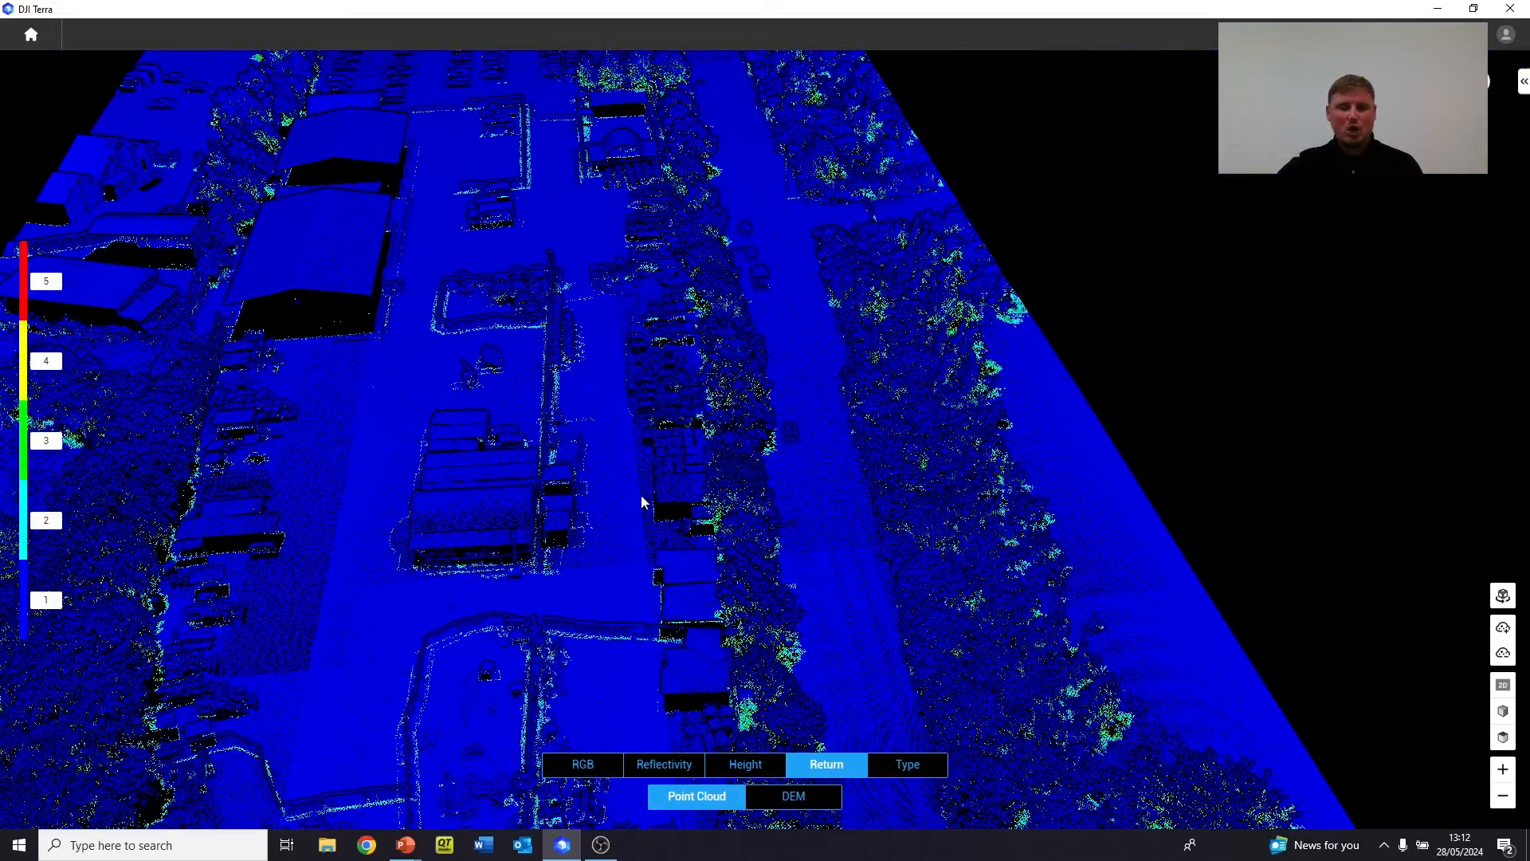
left_click_drag(743, 383, 860, 266)
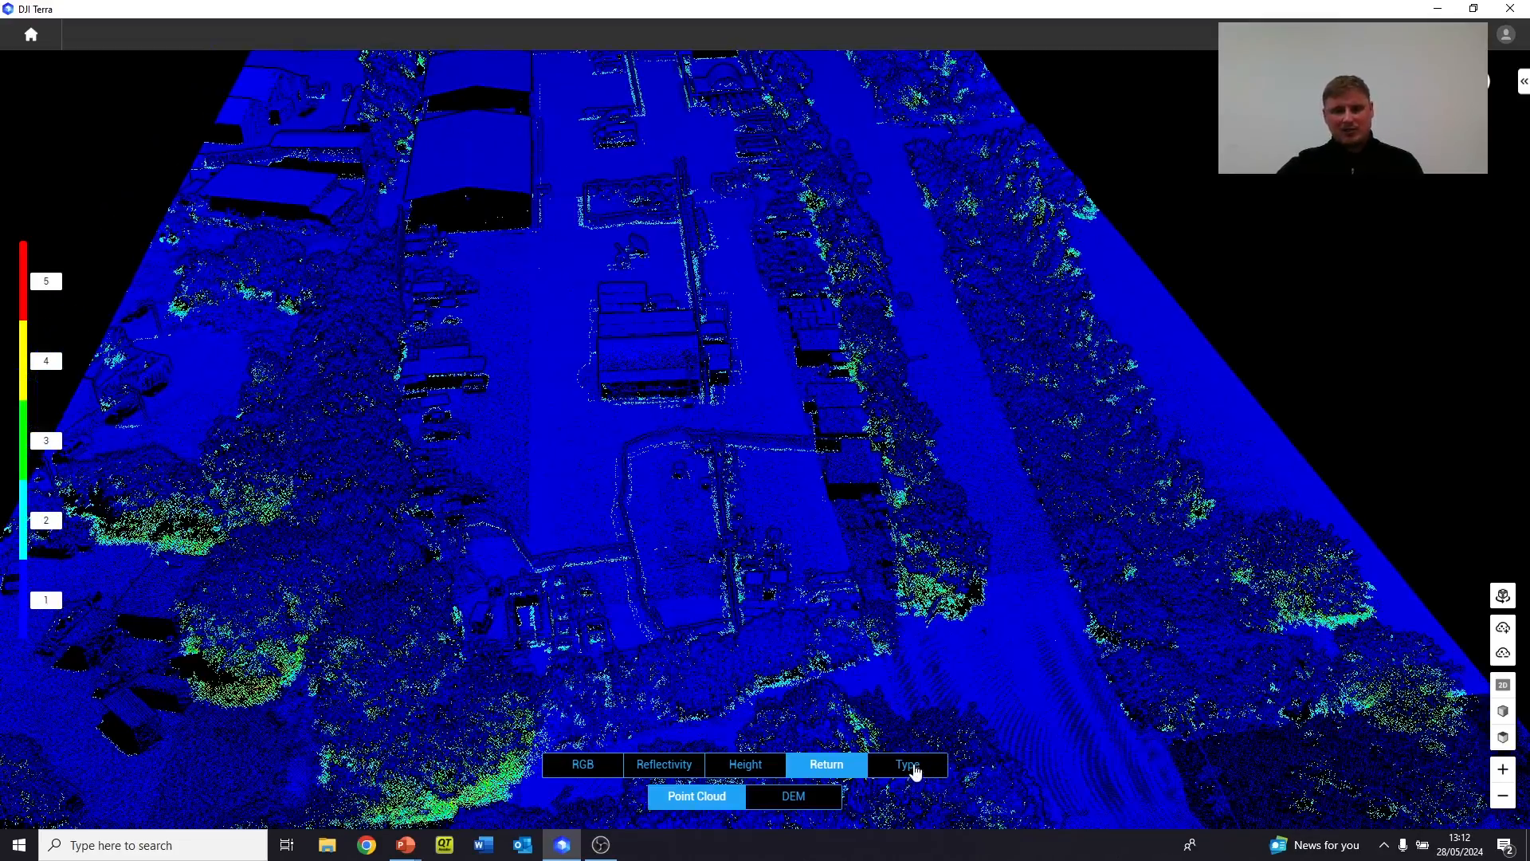
Colour the point cloud by type and compare ground points with unclassified points in the vegetation beside the road
left_click(908, 765)
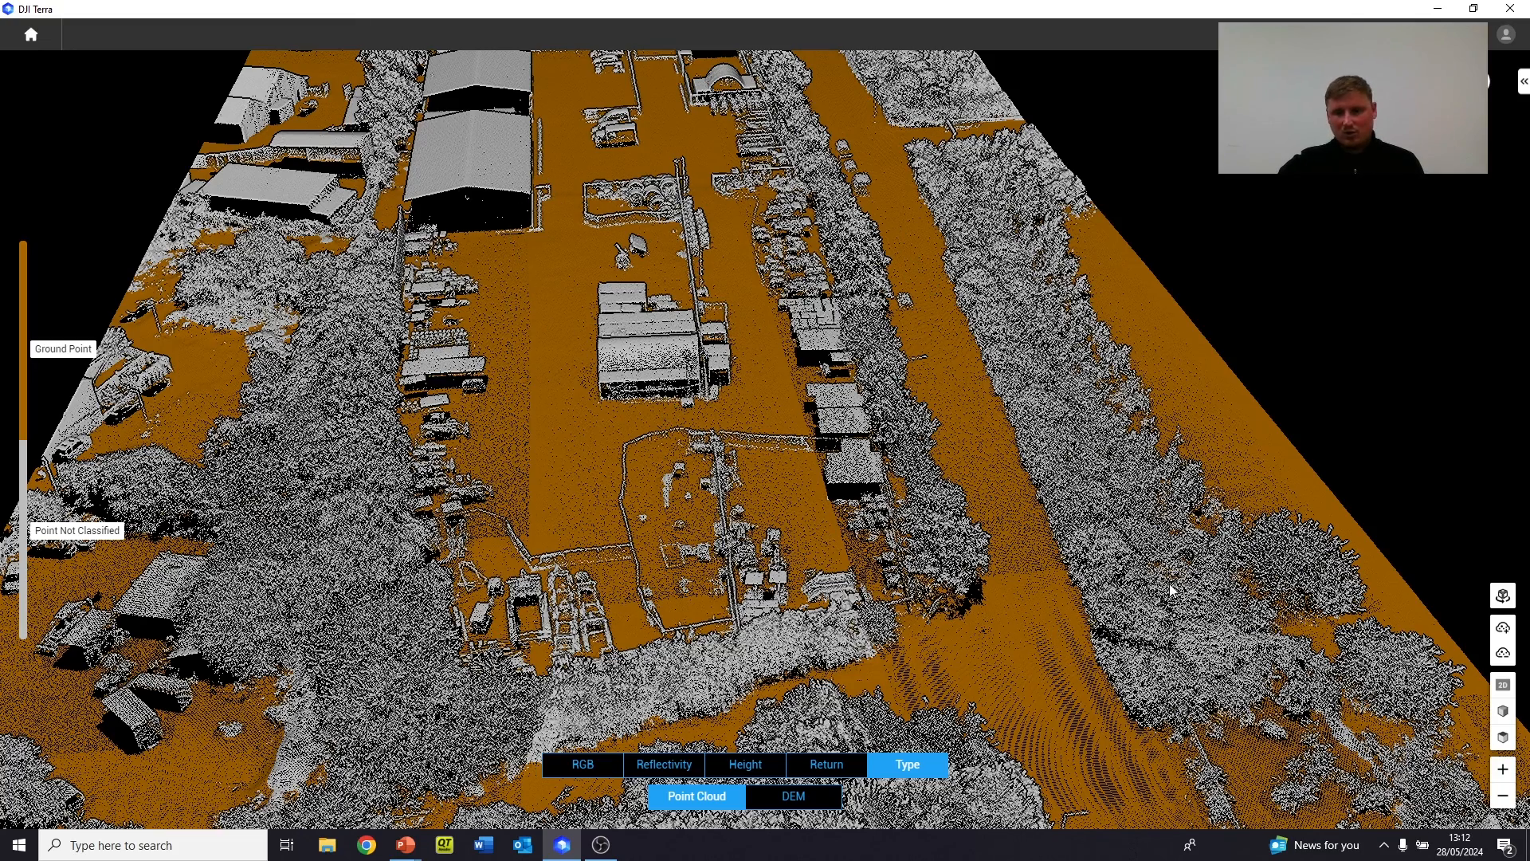
mouse_move(1168, 585)
middle_mouse_down()
mouse_move(898, 465)
mouse_move(896, 485)
middle_mouse_up()
scroll(904, 510, "up", 5)
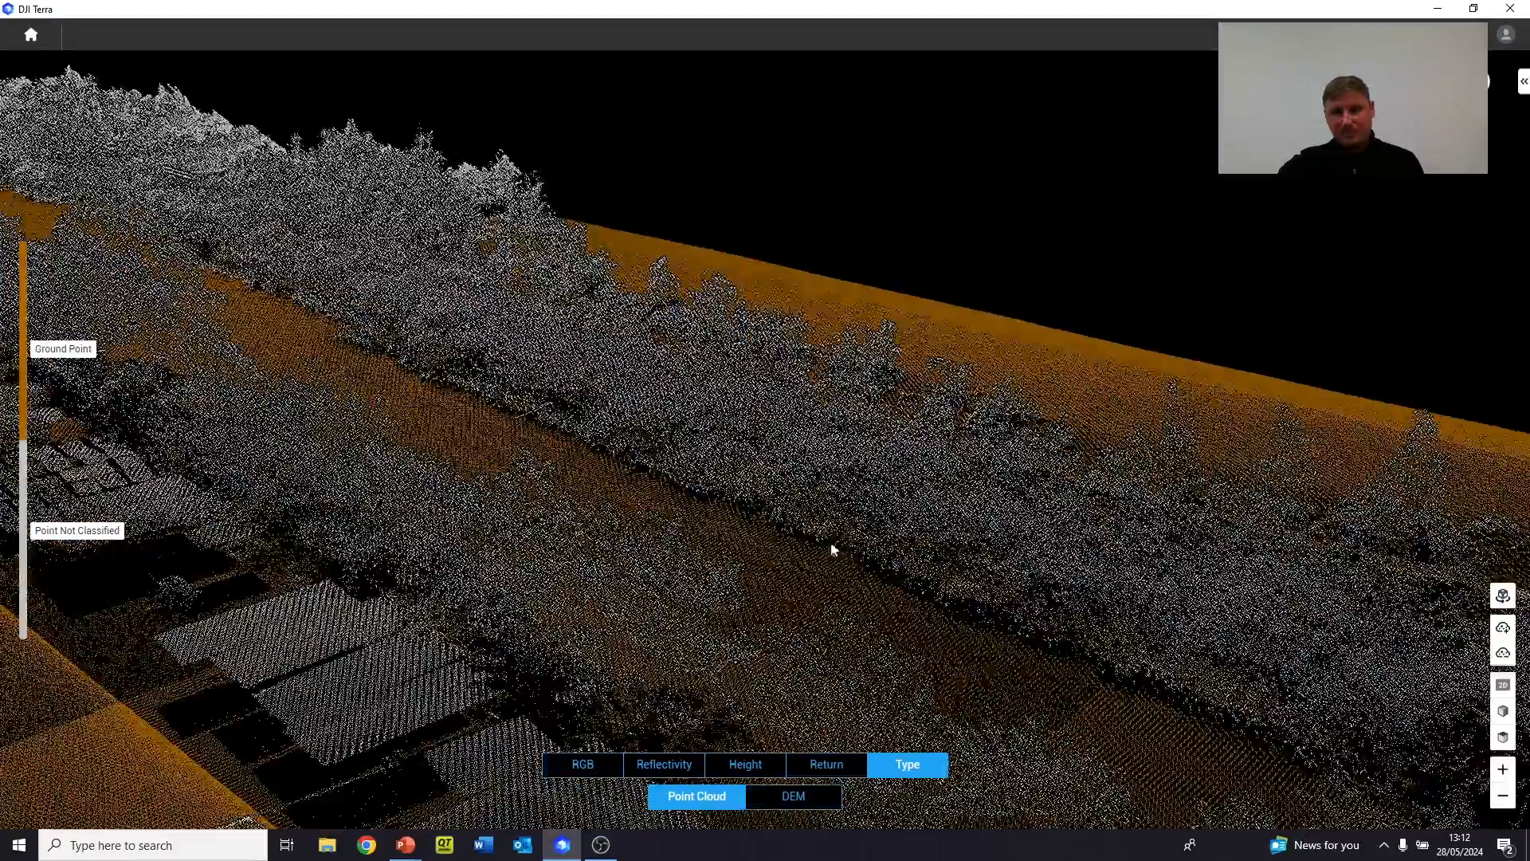
mouse_move(965, 541)
middle_mouse_down()
mouse_move(878, 636)
mouse_move(801, 648)
middle_mouse_up()
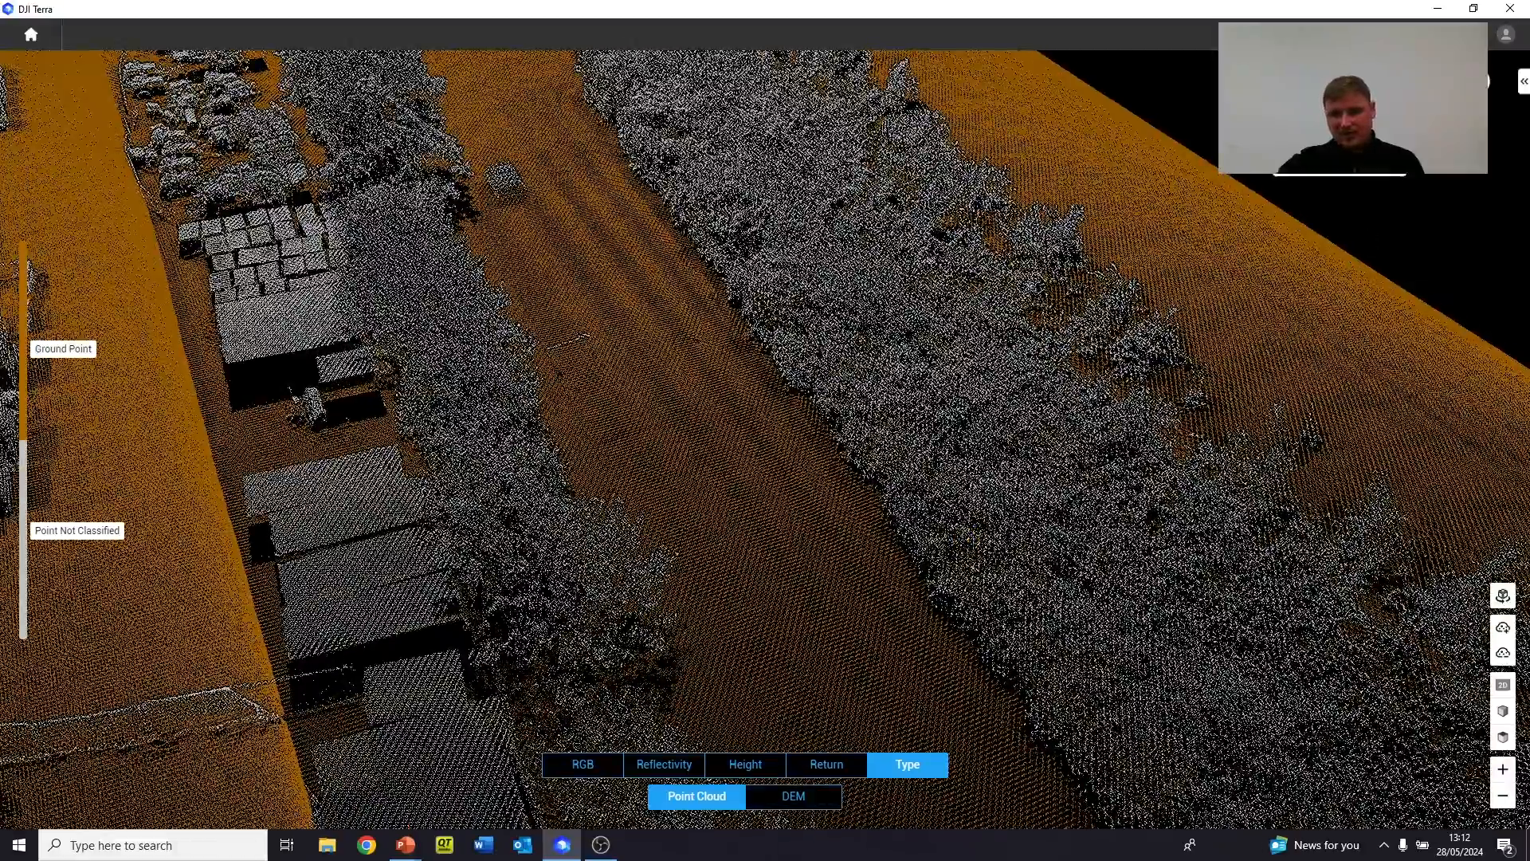
Filter the point cloud to ground points only and inspect the bare ground beneath the buildings and trees
left_click(1294, 163)
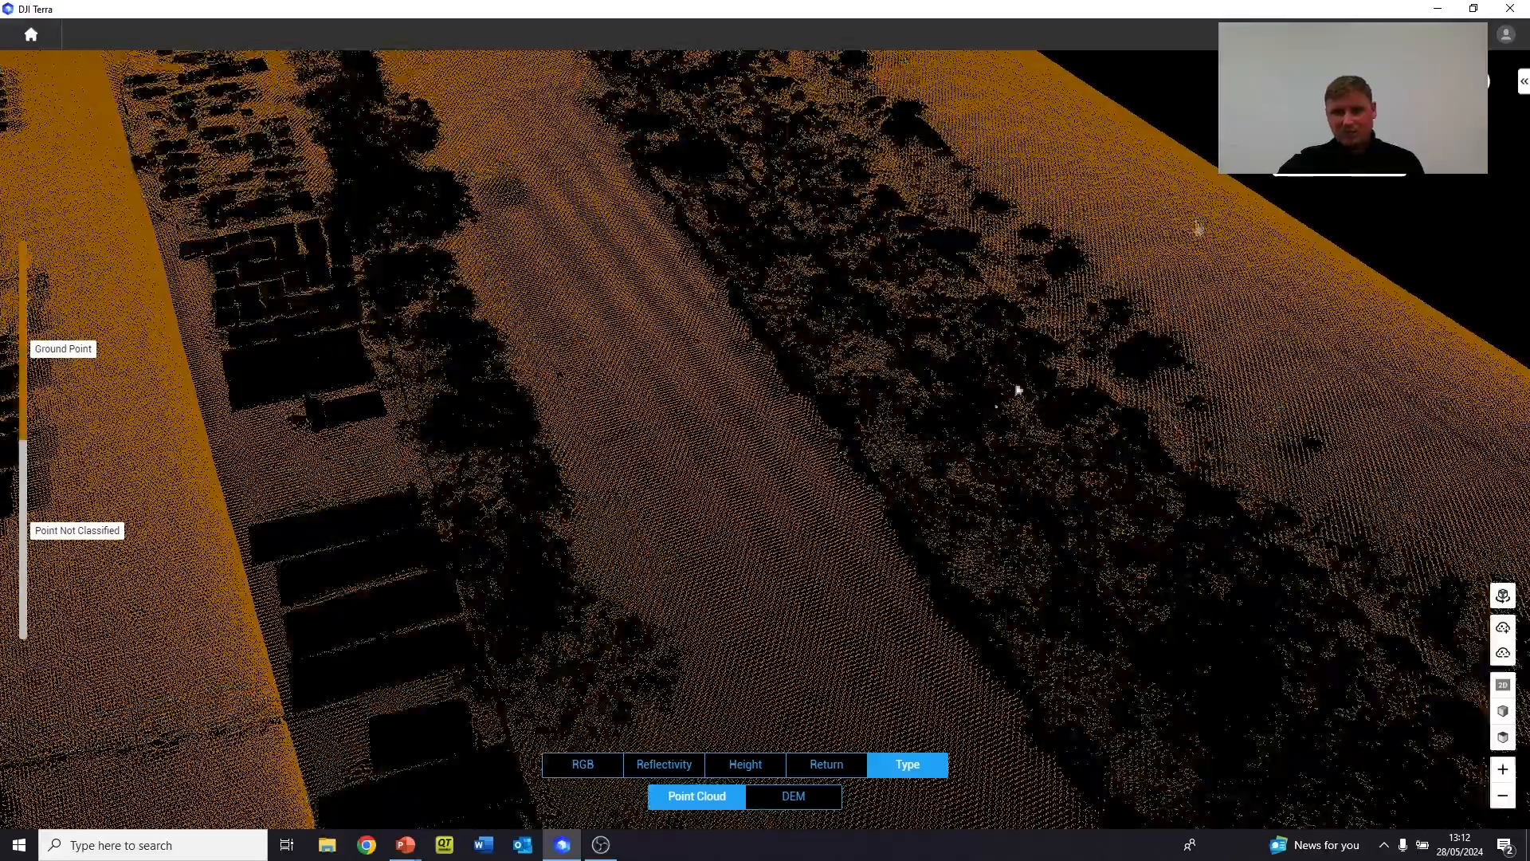
mouse_move(306, 447)
middle_mouse_down()
mouse_move(427, 483)
mouse_move(867, 489)
mouse_move(1063, 468)
mouse_move(550, 444)
mouse_move(882, 424)
middle_mouse_up()
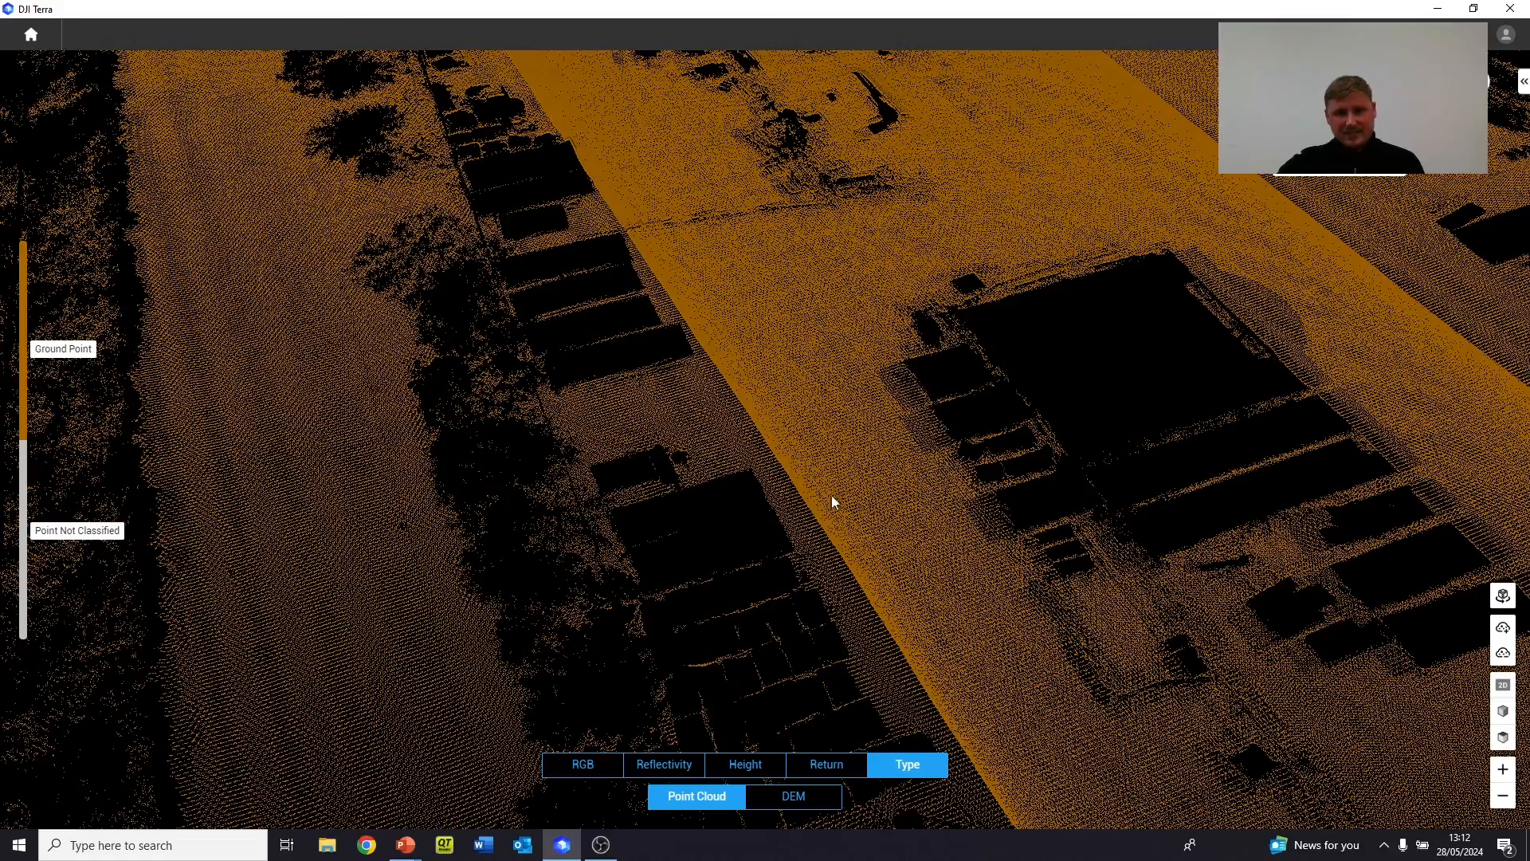
scroll(538, 497, "down", 2)
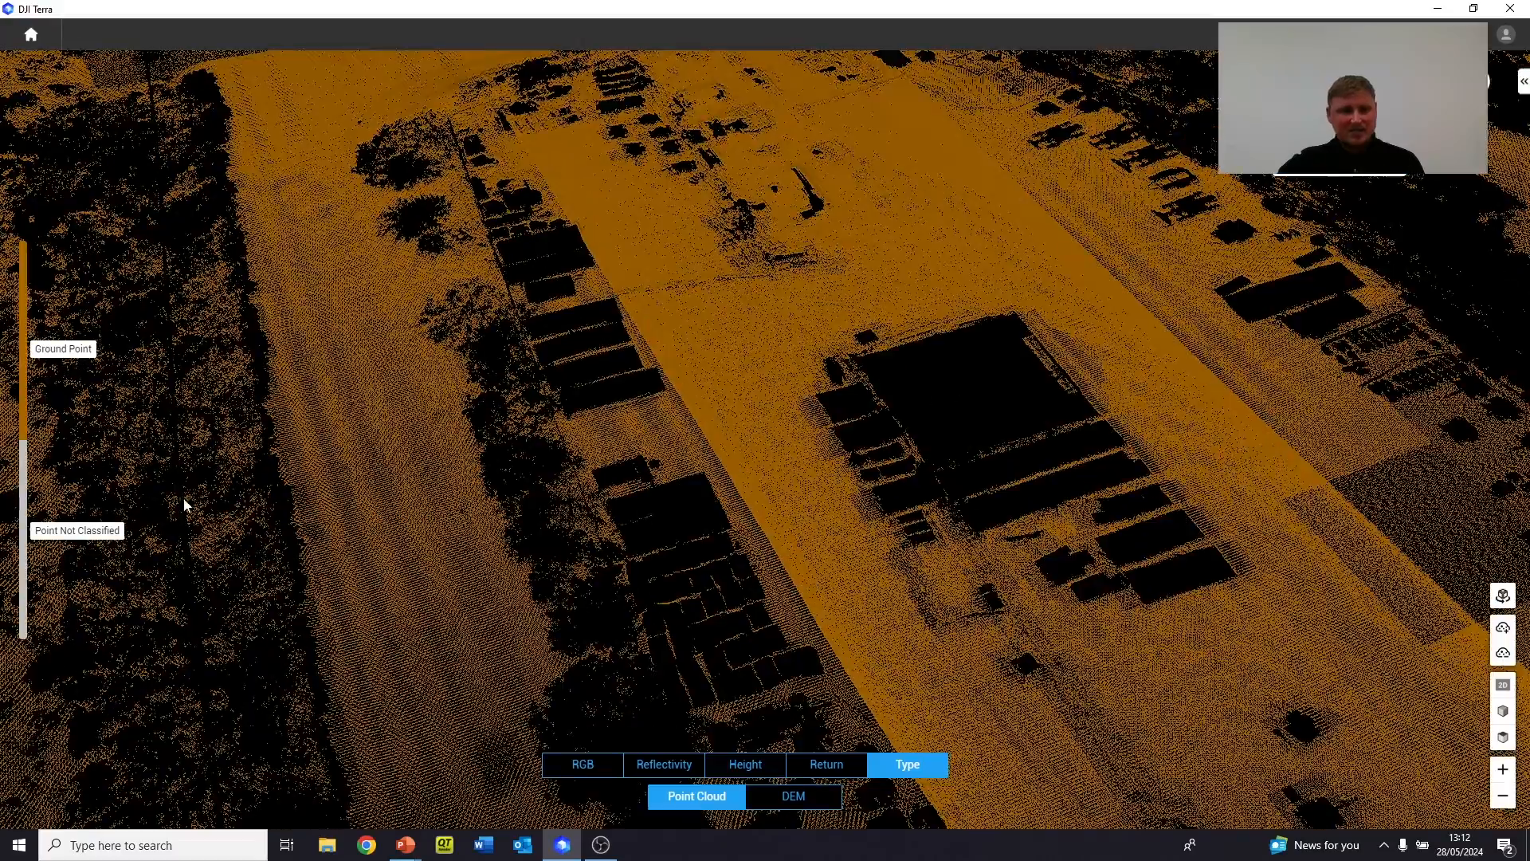
scroll(539, 393, "up", 2)
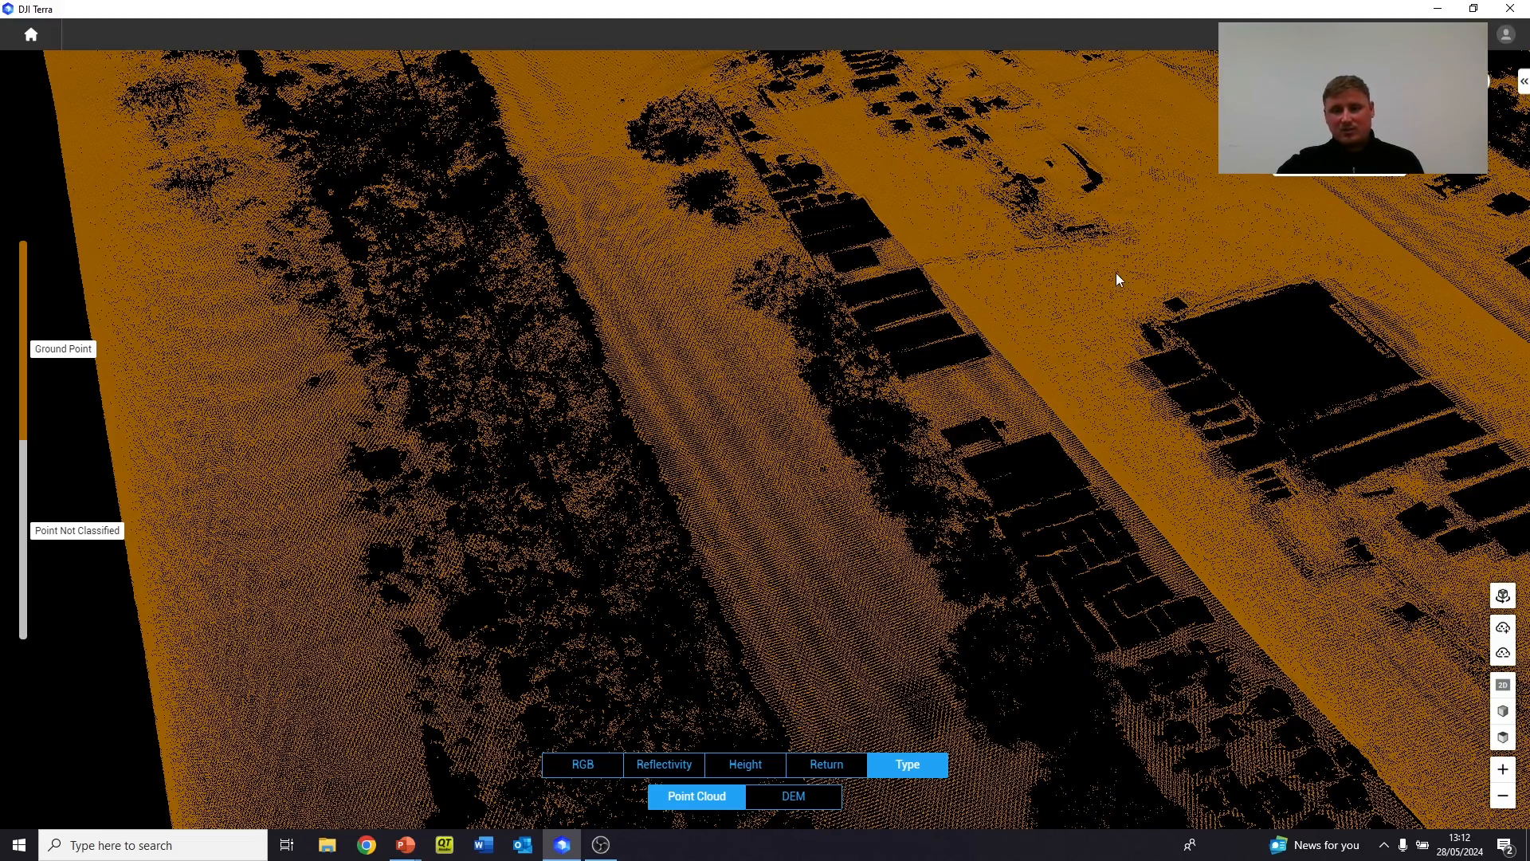
Show the unclassified points together with the ground points again and inspect the tree belts, road and yard buildings from several angles
middle_click_drag(556, 629, 331, 576)
left_click(1286, 167)
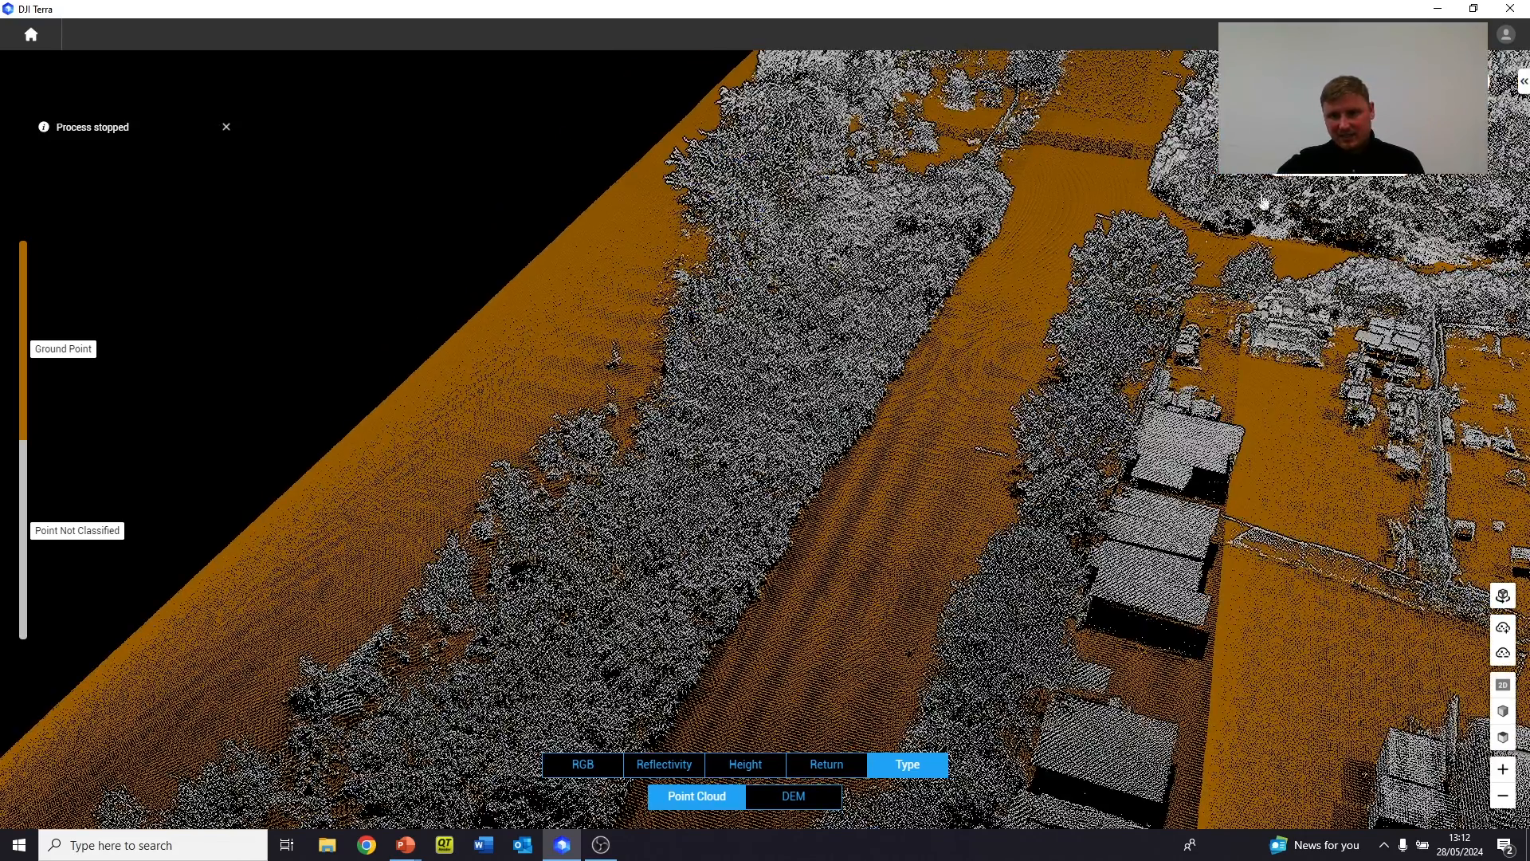
mouse_move(833, 529)
middle_mouse_down()
mouse_move(933, 512)
mouse_move(949, 542)
middle_mouse_up()
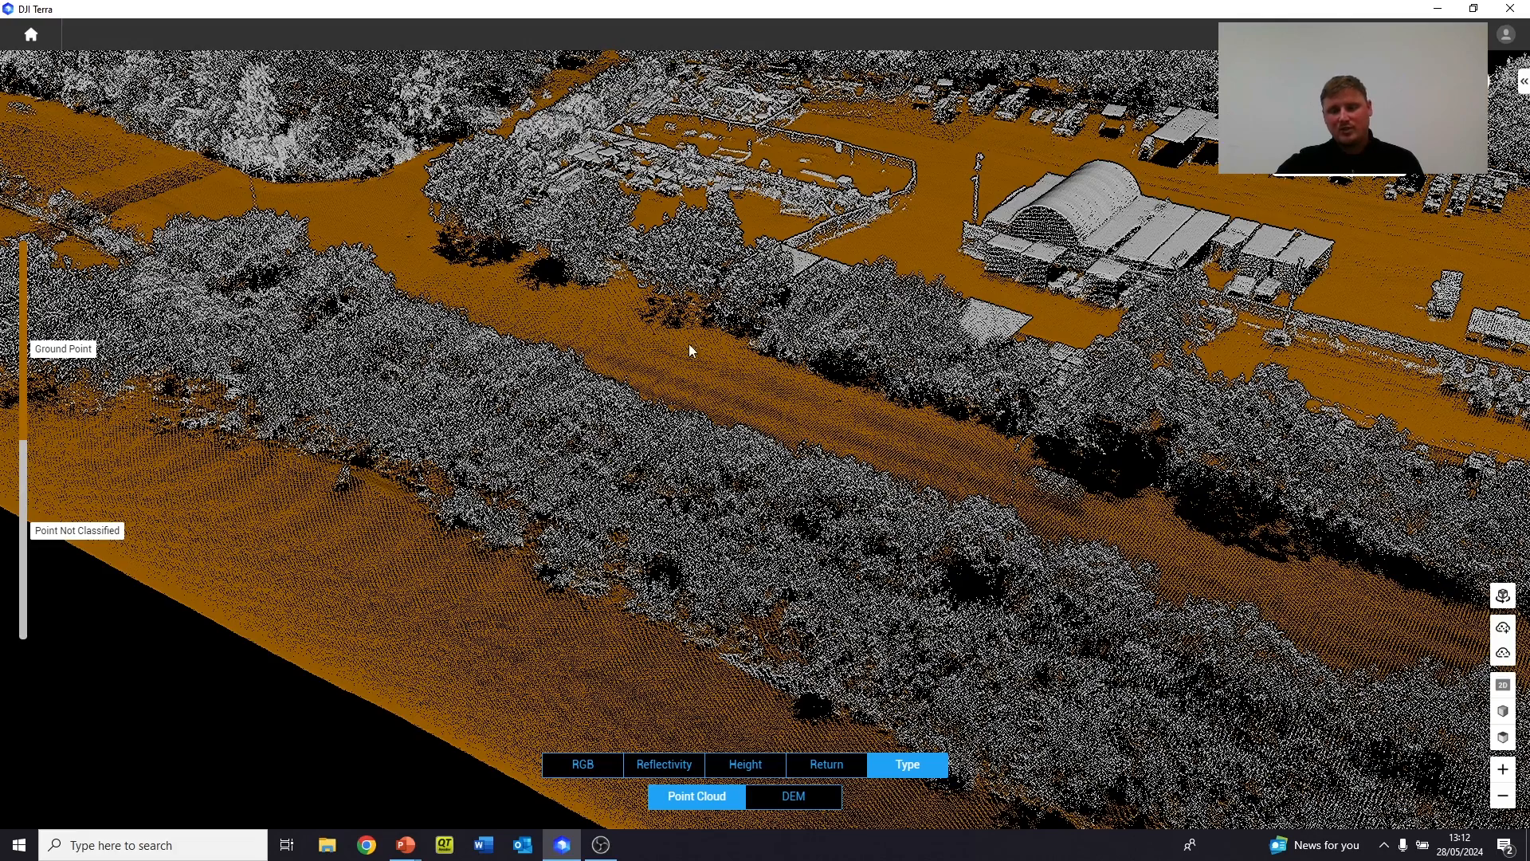
middle_click_drag(733, 331, 958, 338)
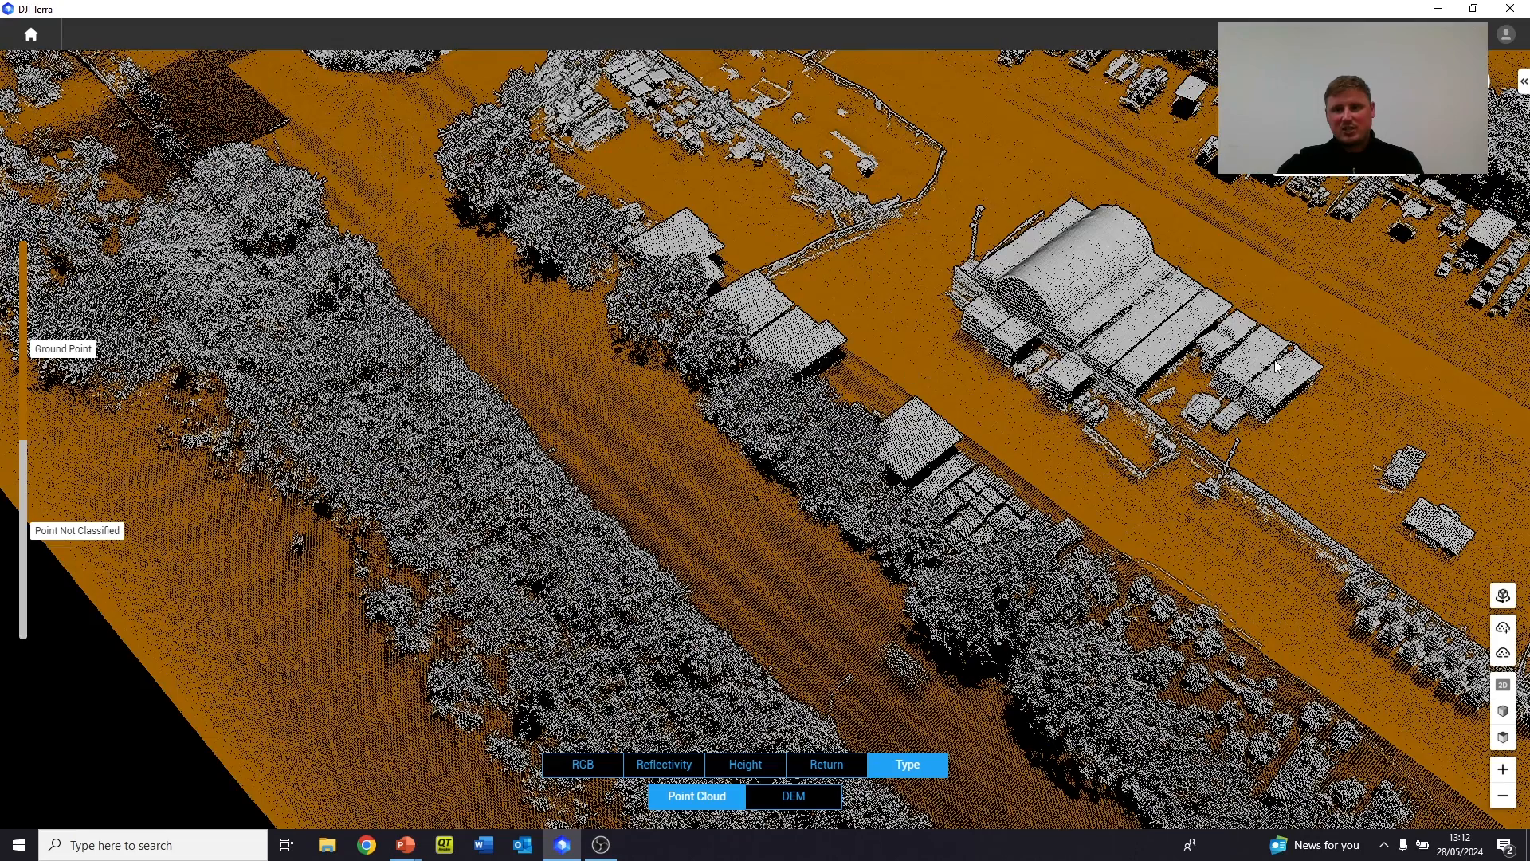
left_click_drag(912, 341, 853, 308)
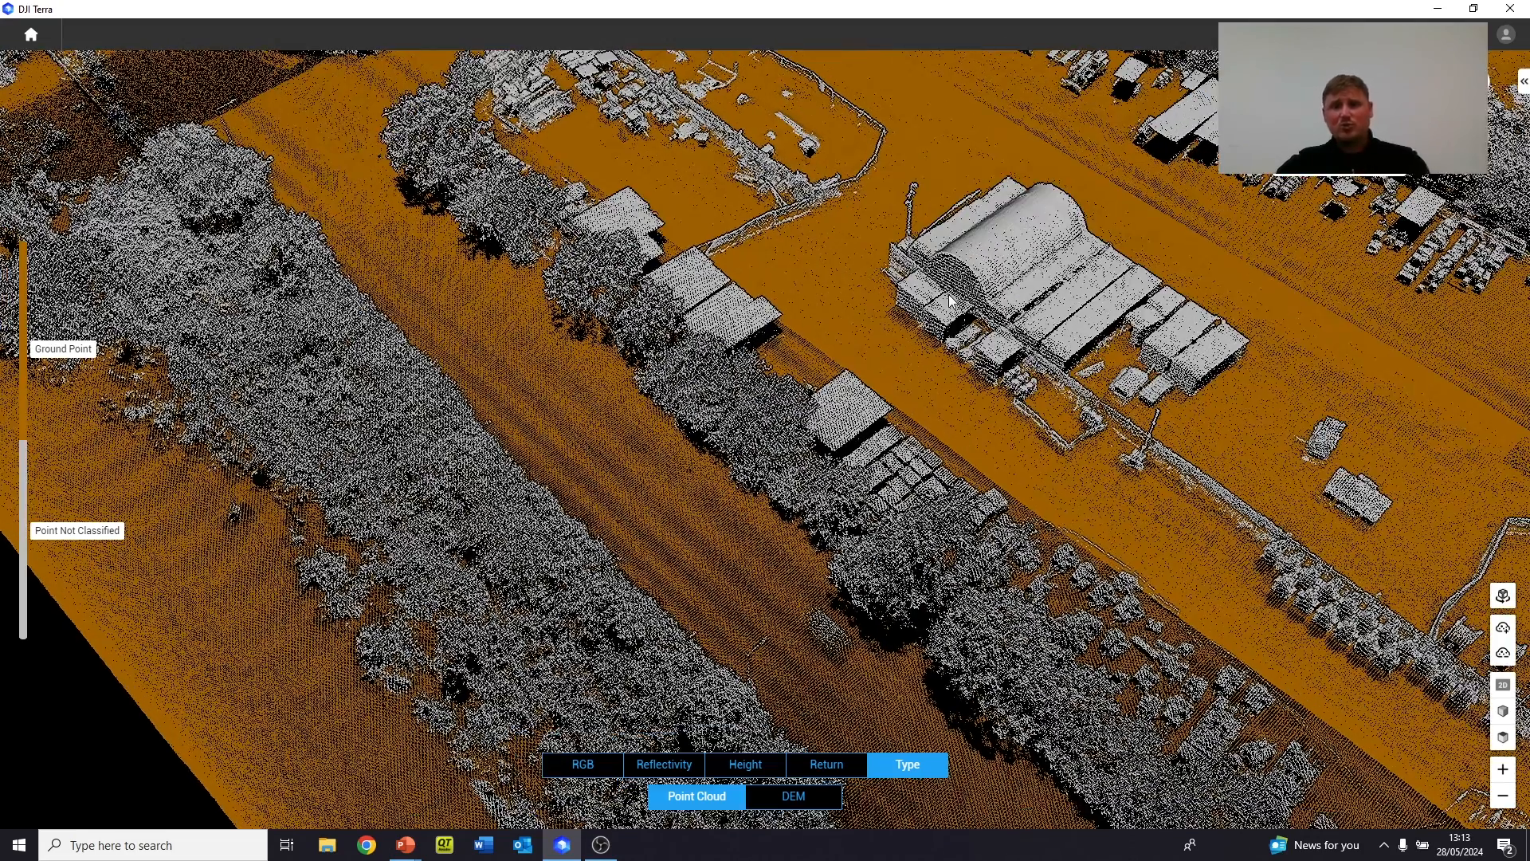
Pick a point in the yard with the annotation and measurement tools to read its coordinates, discarding it without saving
left_click(1522, 83)
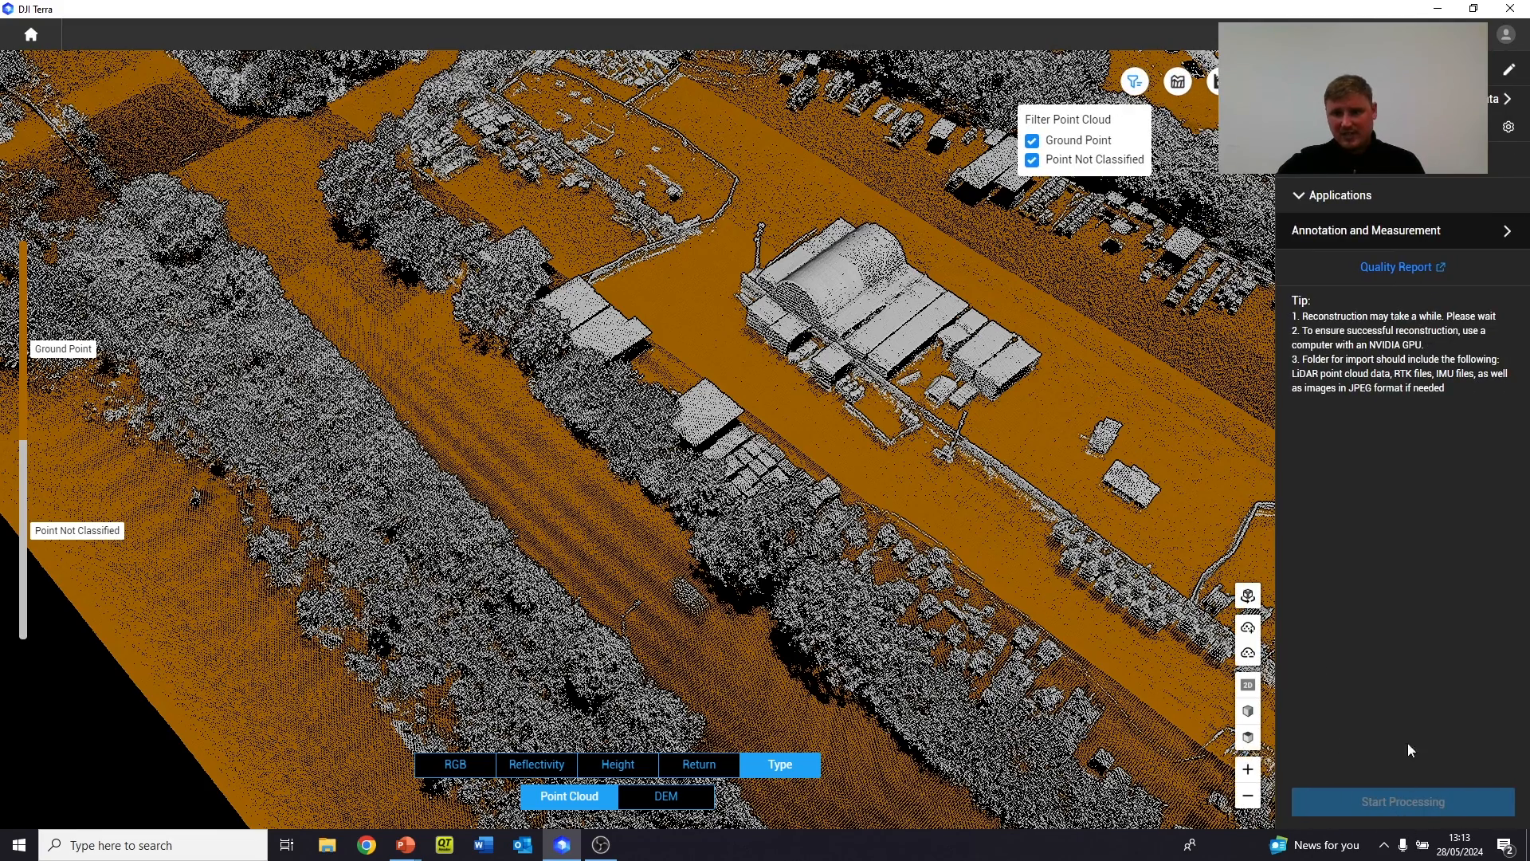
left_click(1380, 227)
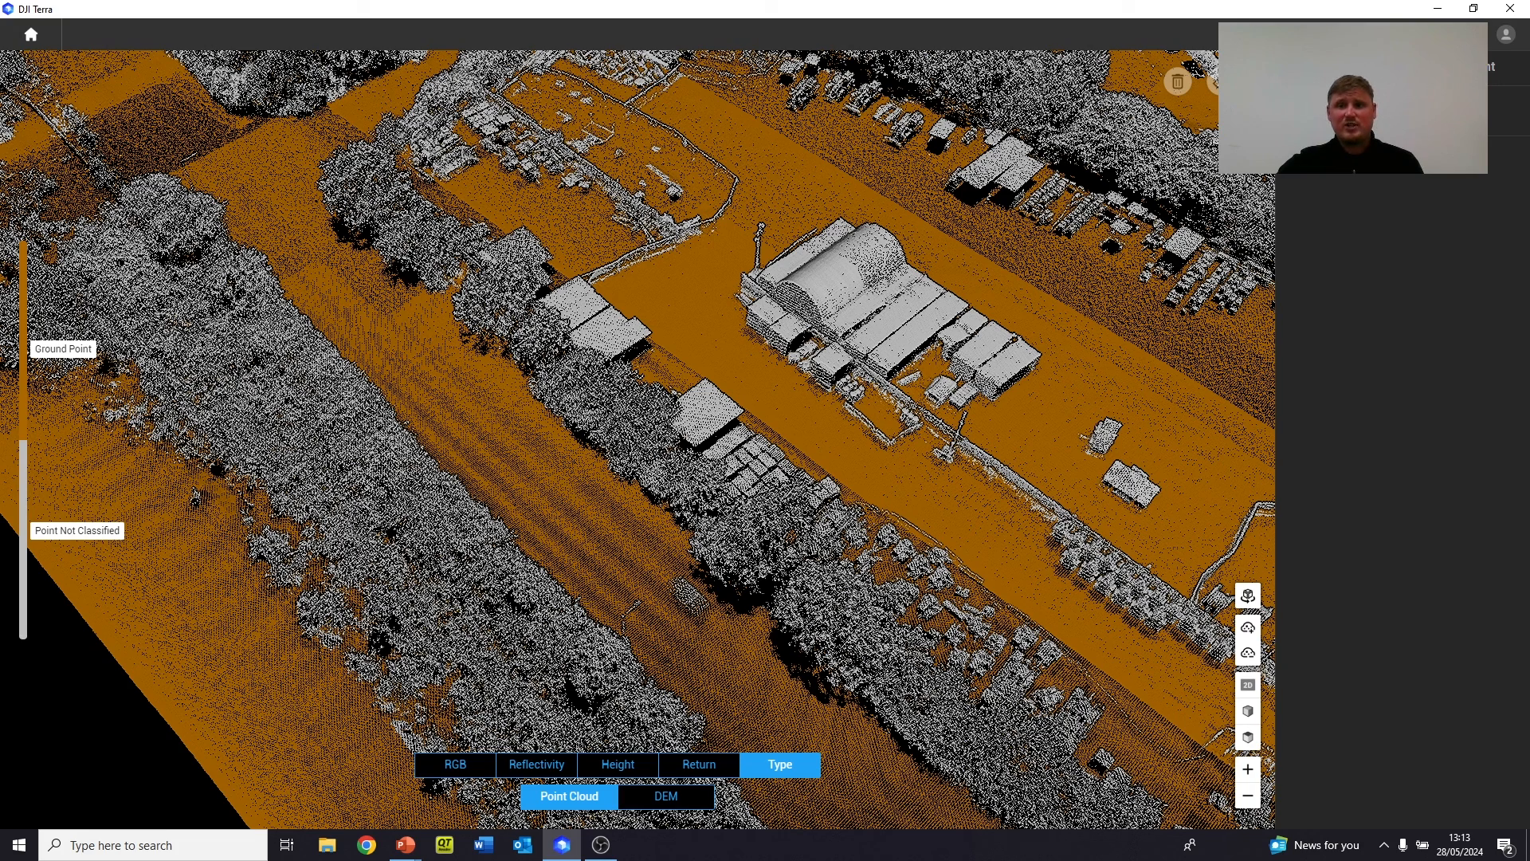
left_click(681, 305)
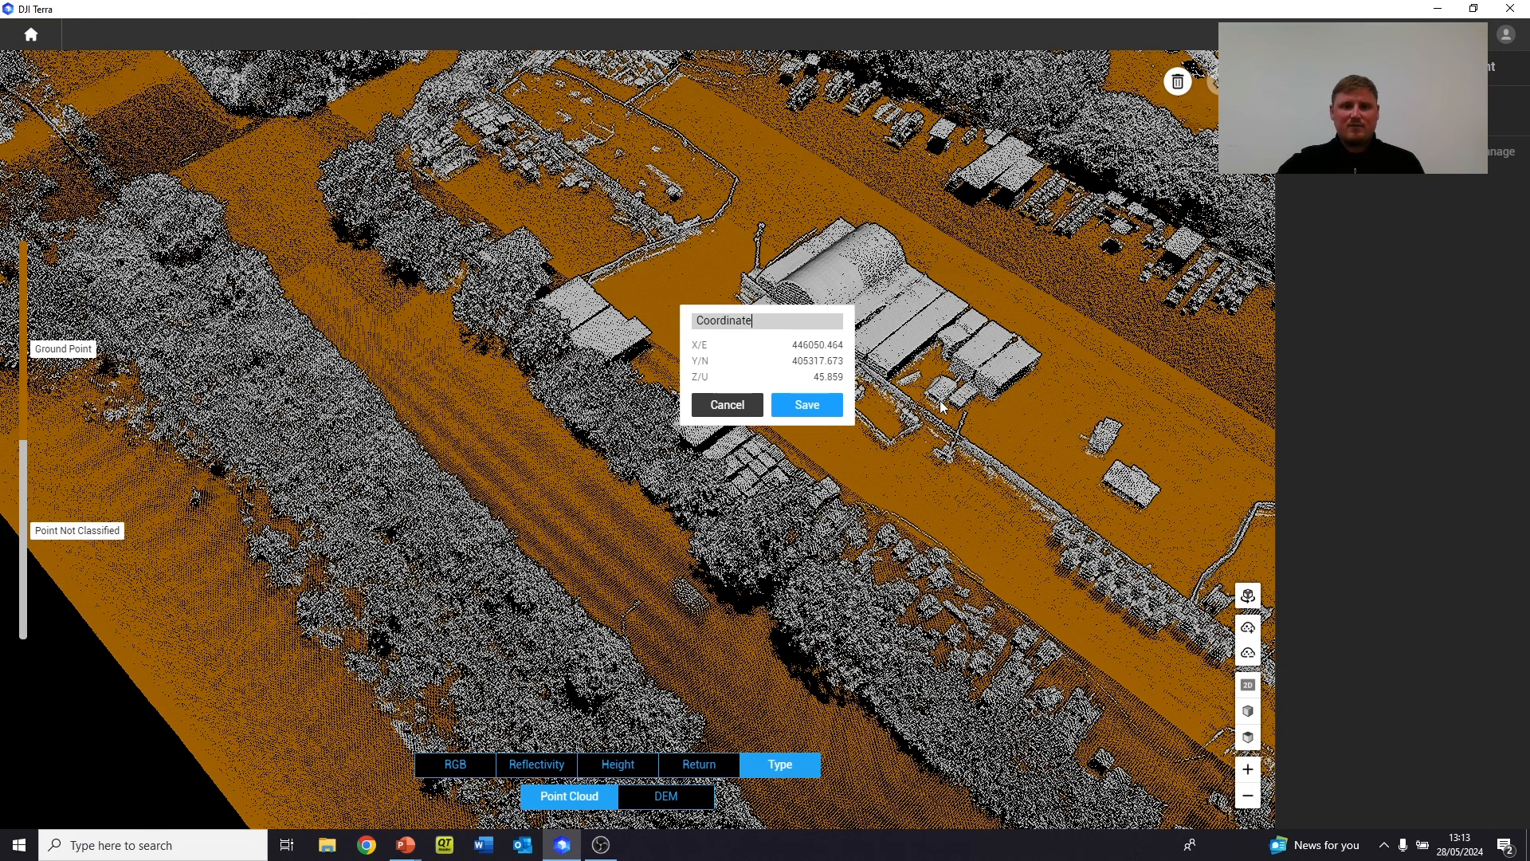
left_click(727, 405)
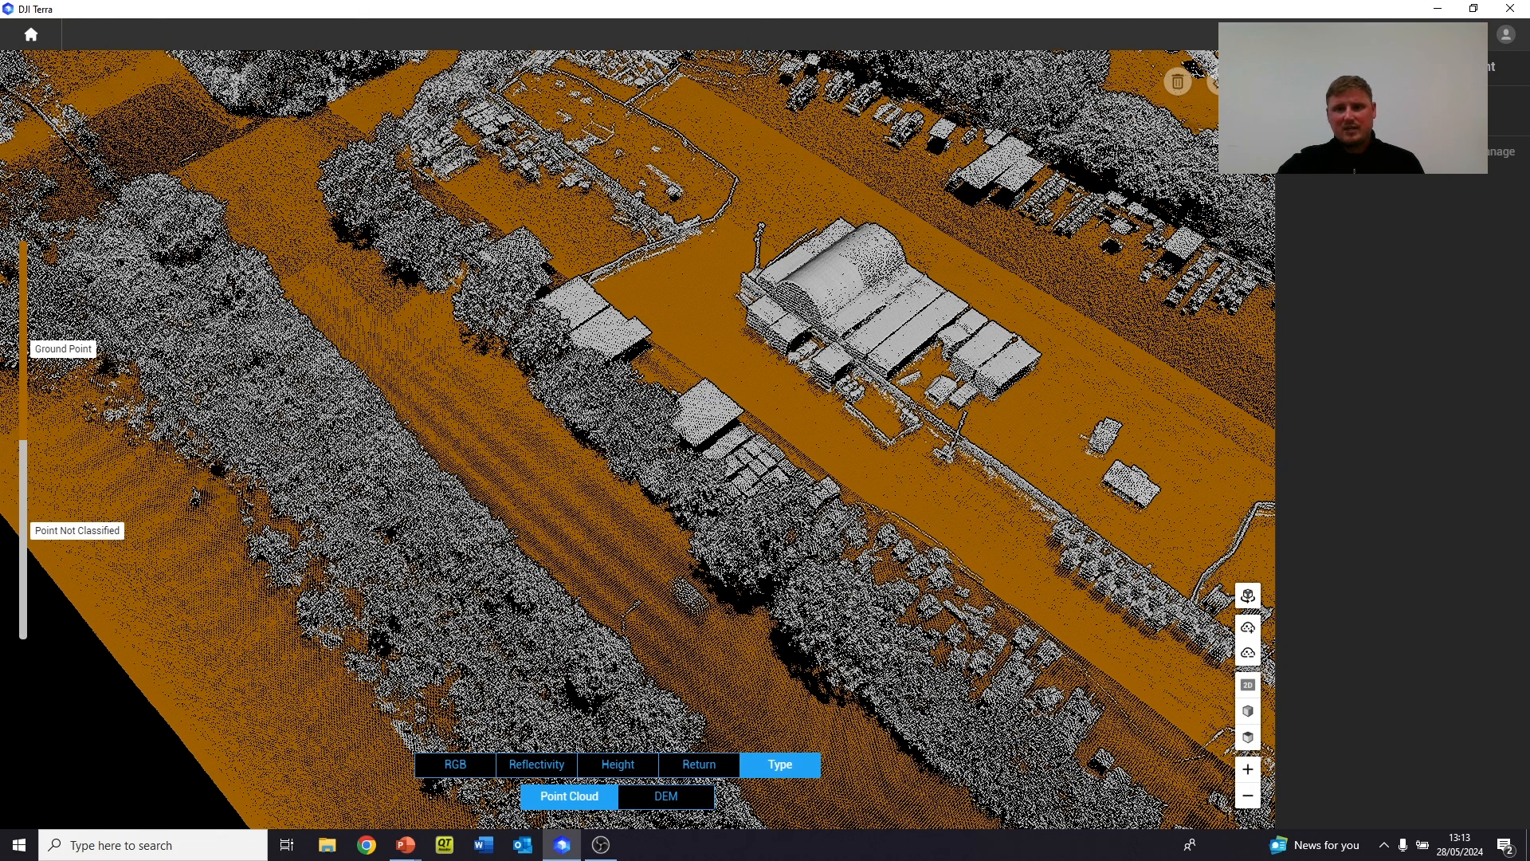
left_click(687, 338)
left_click(864, 463)
left_click(1083, 438)
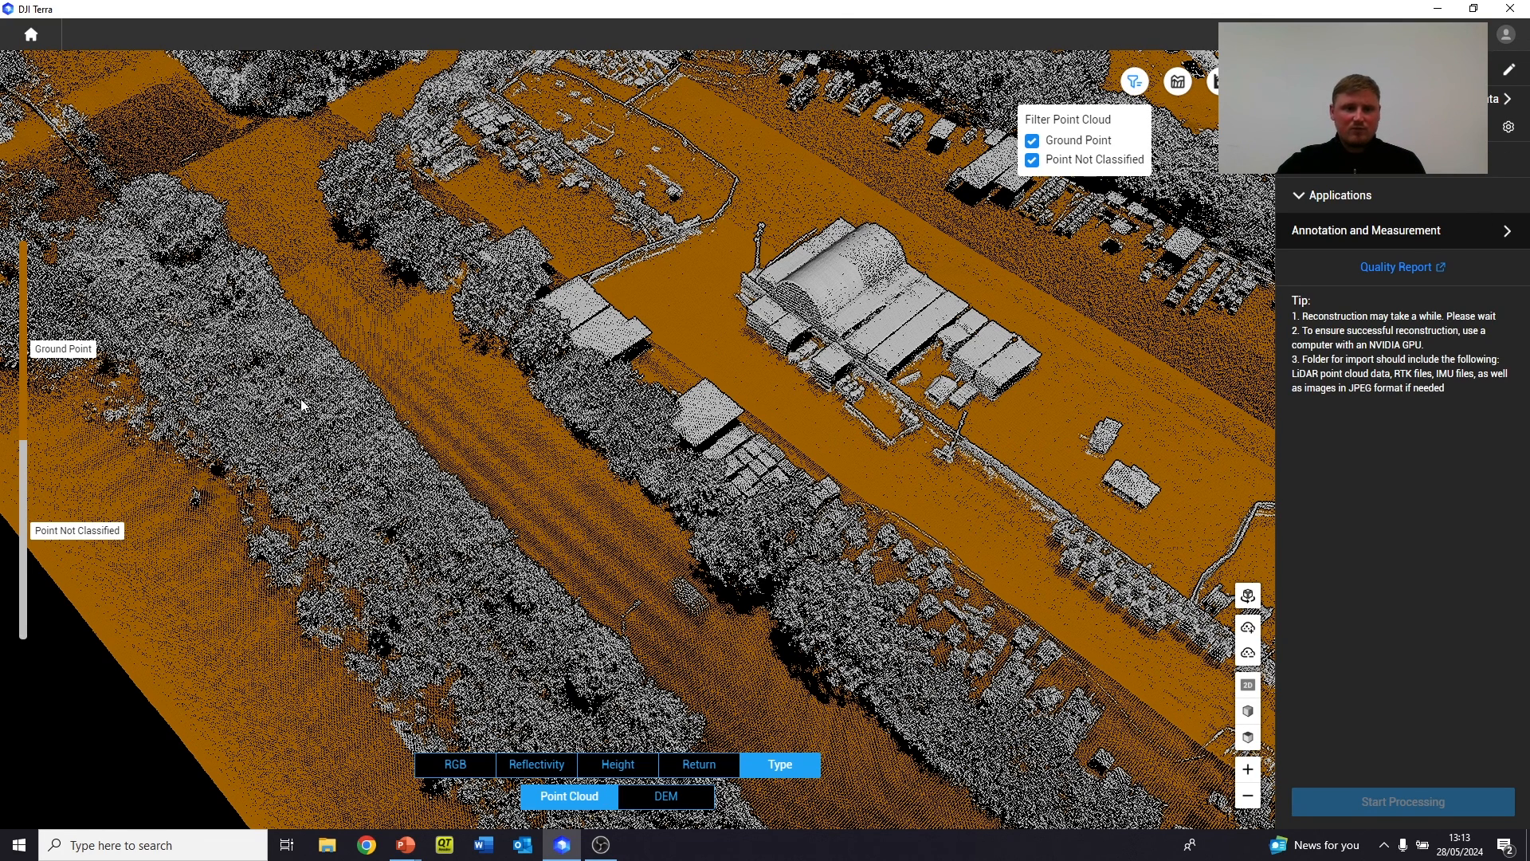
Cut a 5 m wide profile across the yard through the arched-roof building and examine the cross-section
left_click(1184, 84)
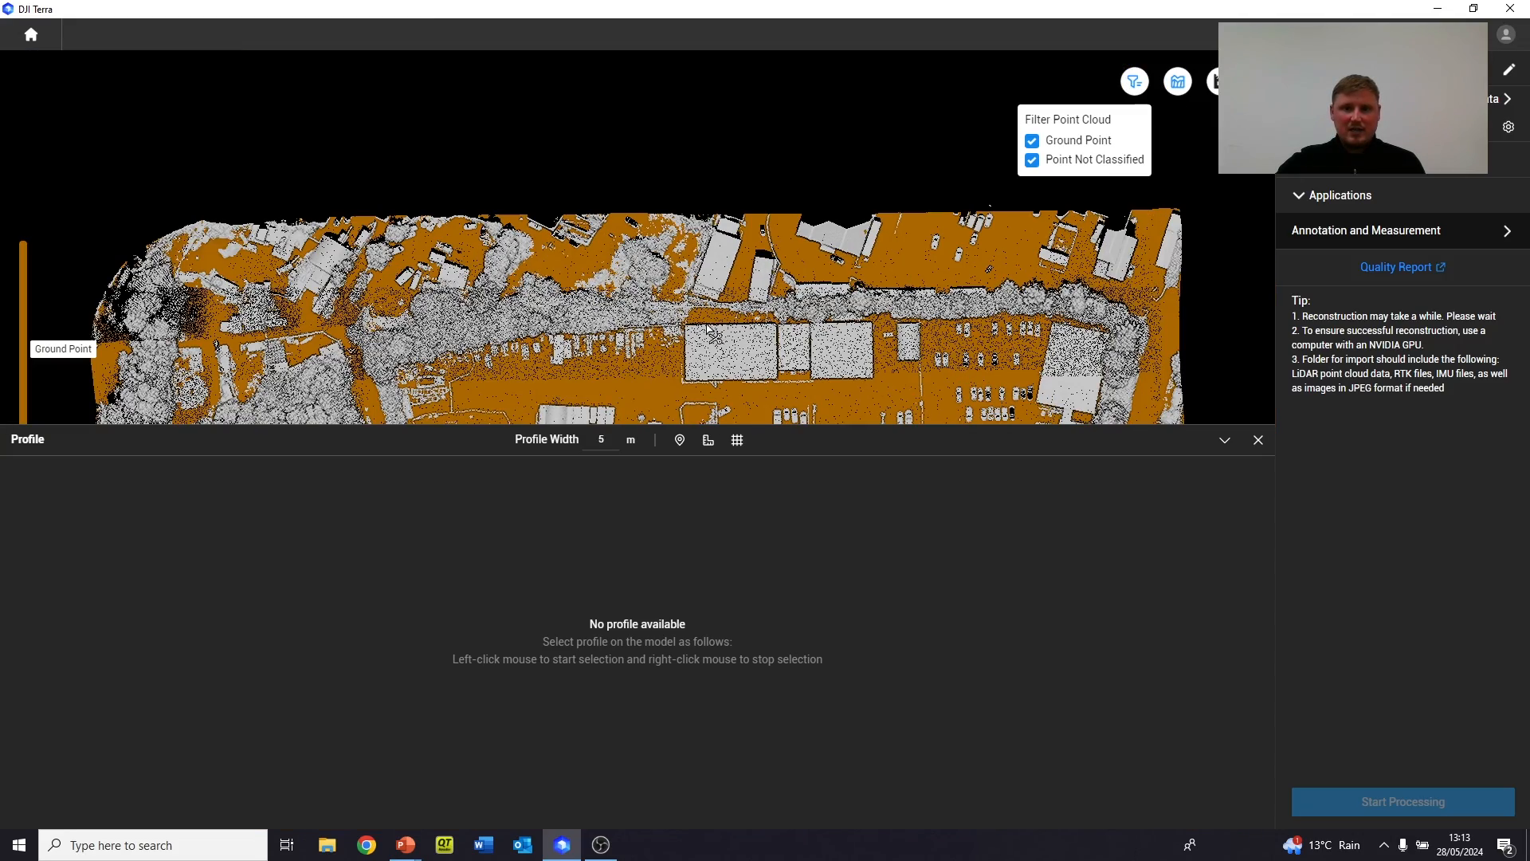
left_click_drag(767, 295, 806, 178)
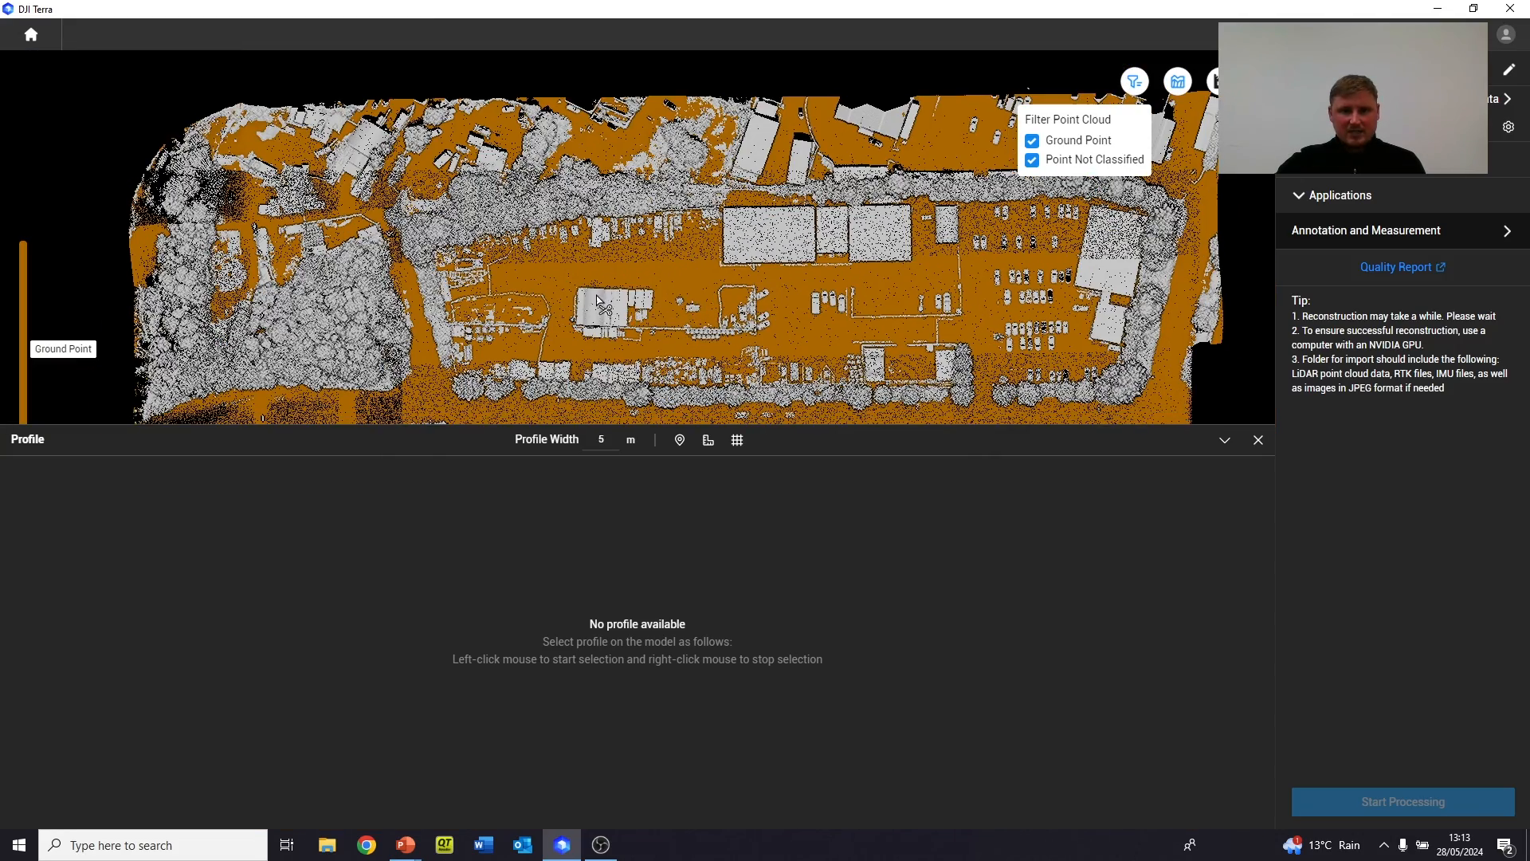
left_click_drag(760, 293, 787, 292)
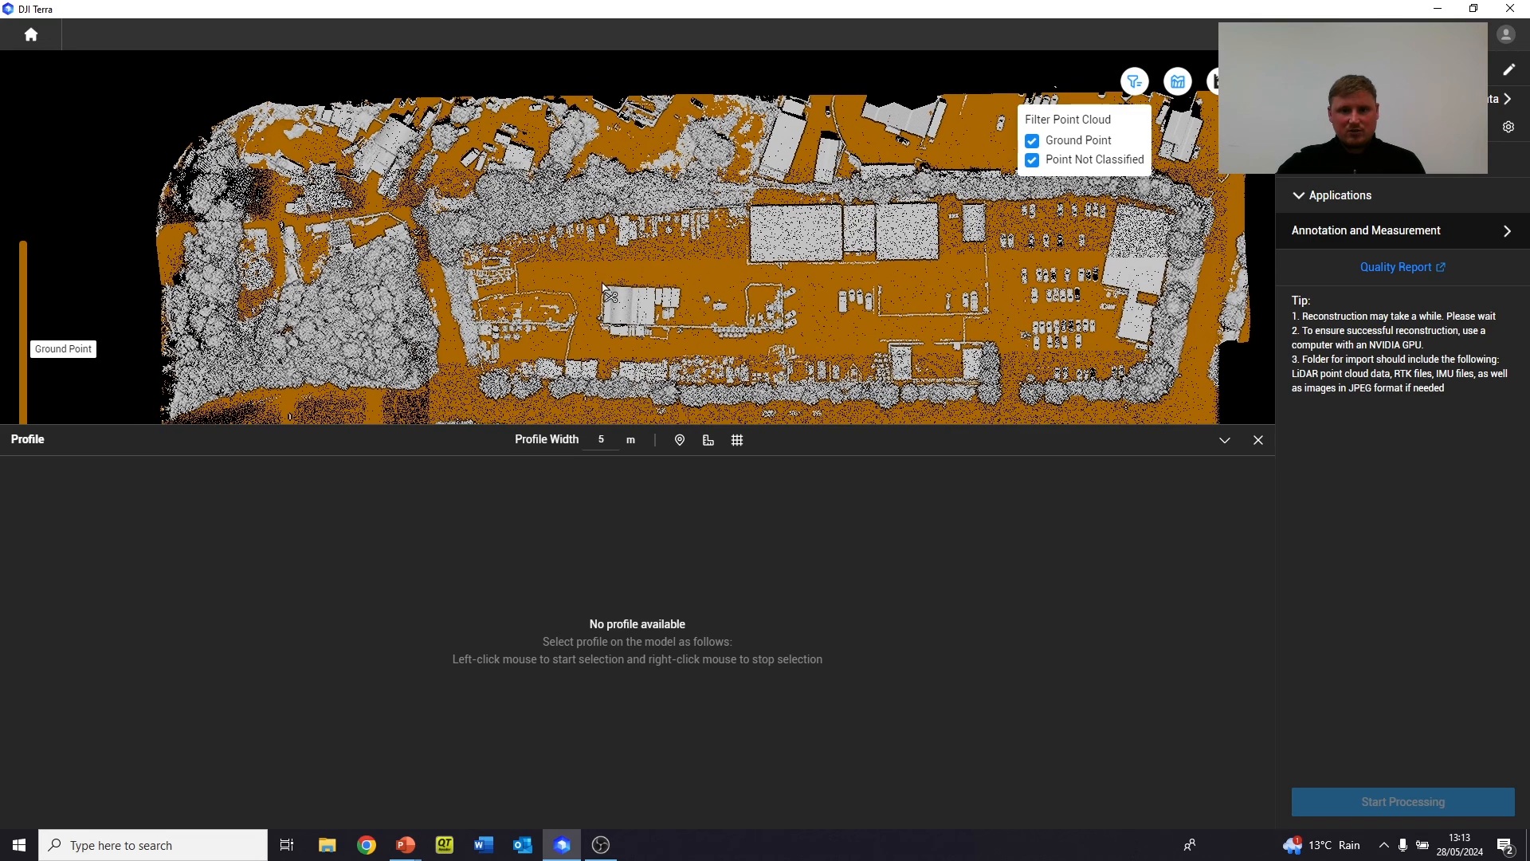
left_click(628, 141)
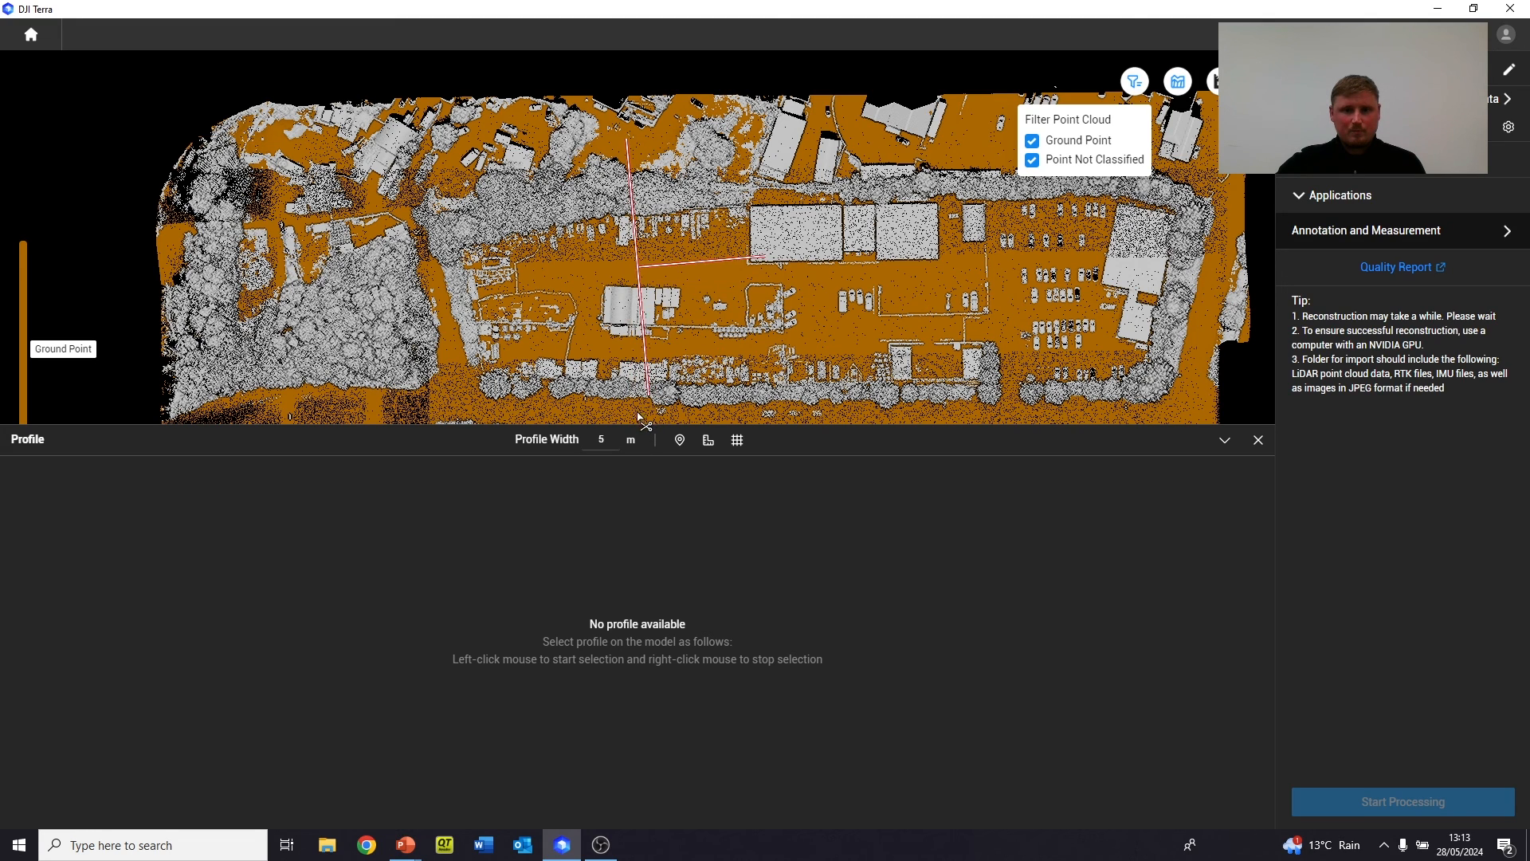
right_click(635, 418)
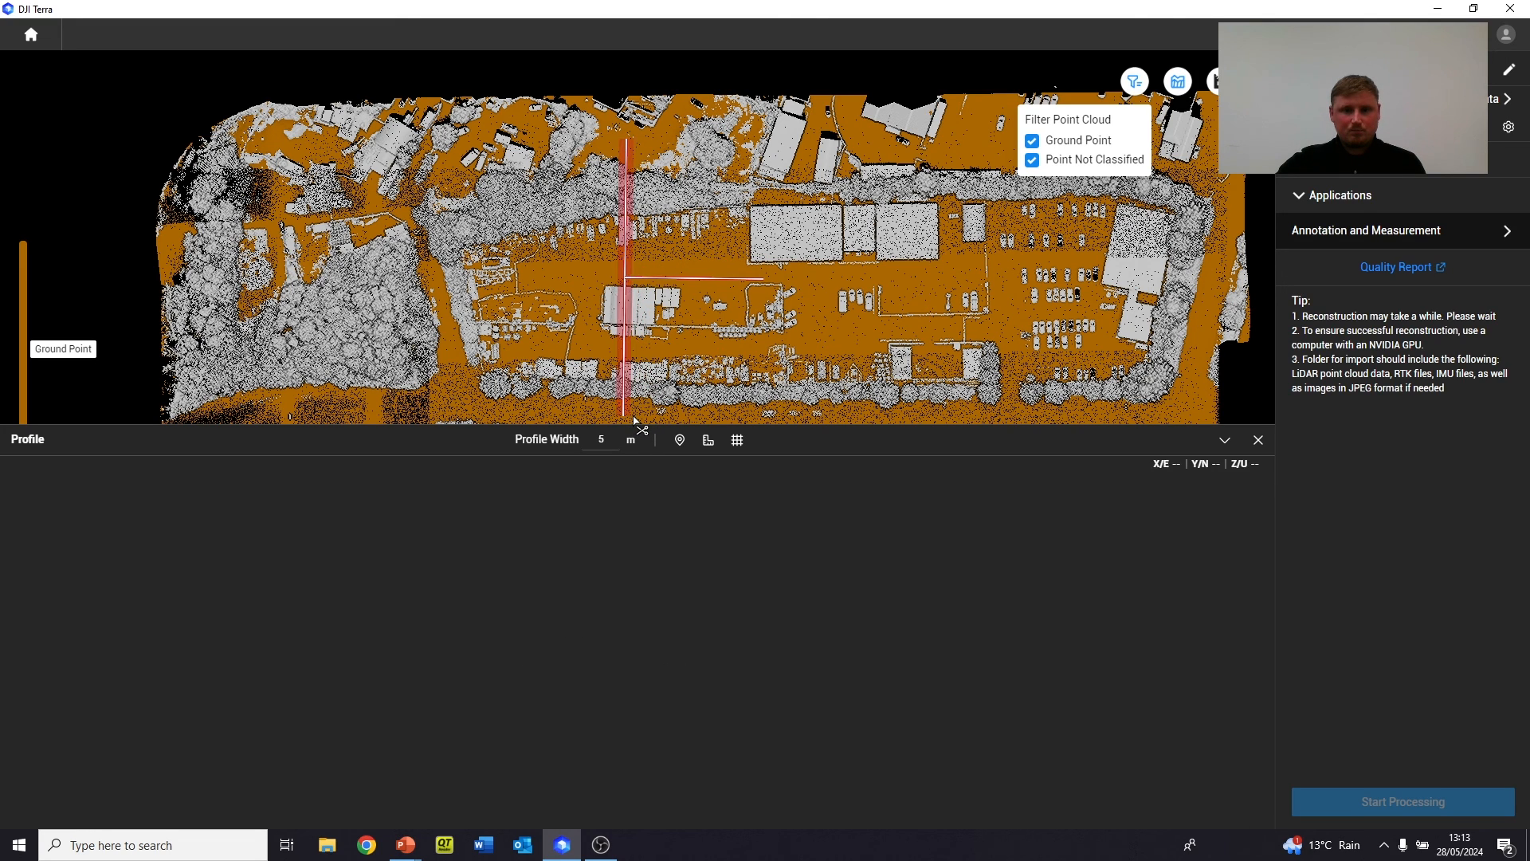
scroll(539, 705, "up", 5)
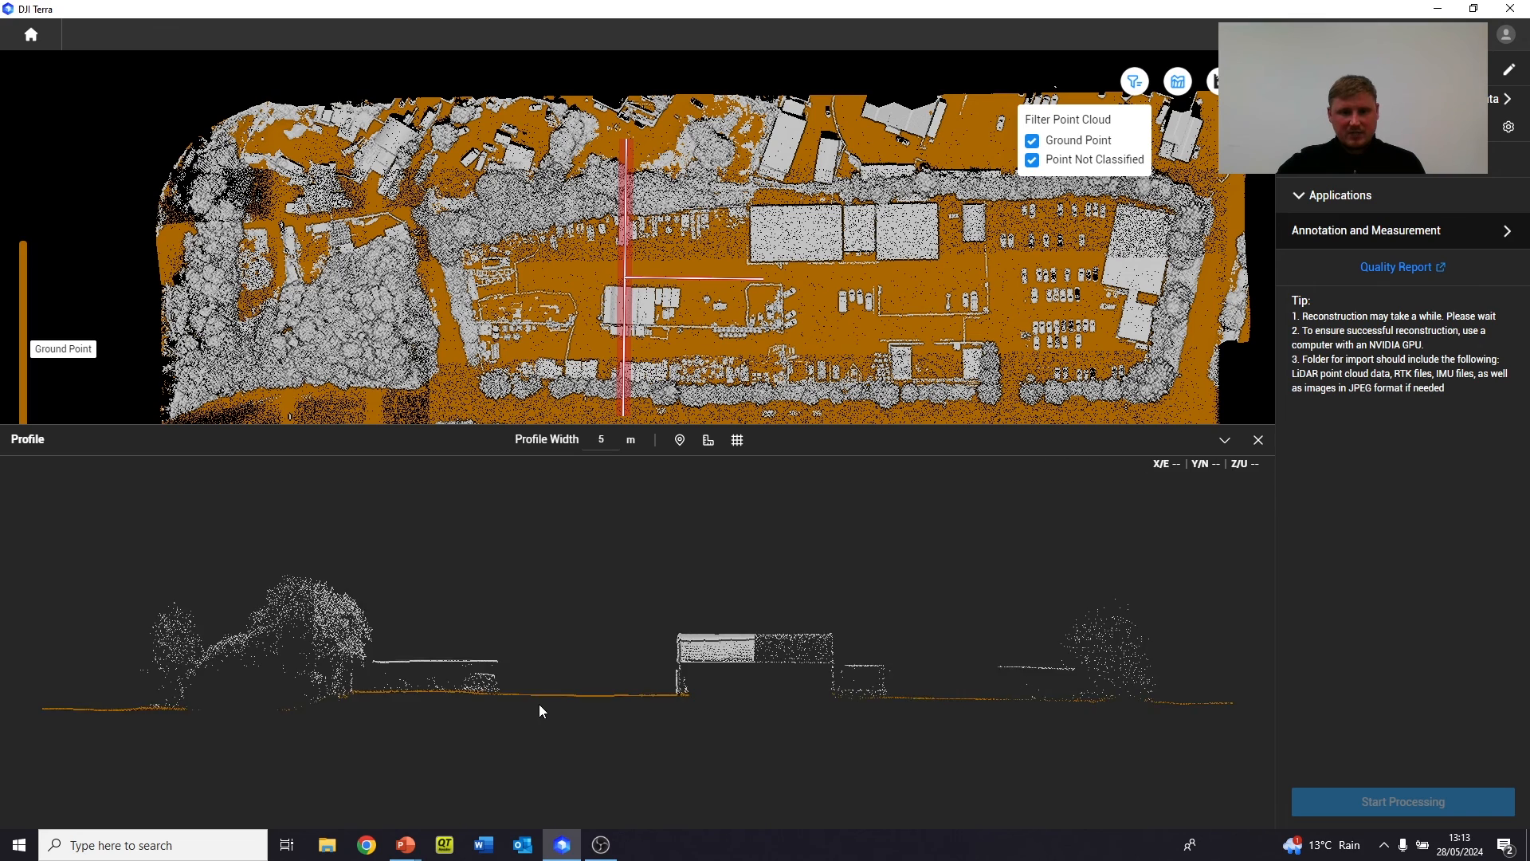
left_click_drag(763, 370, 680, 184)
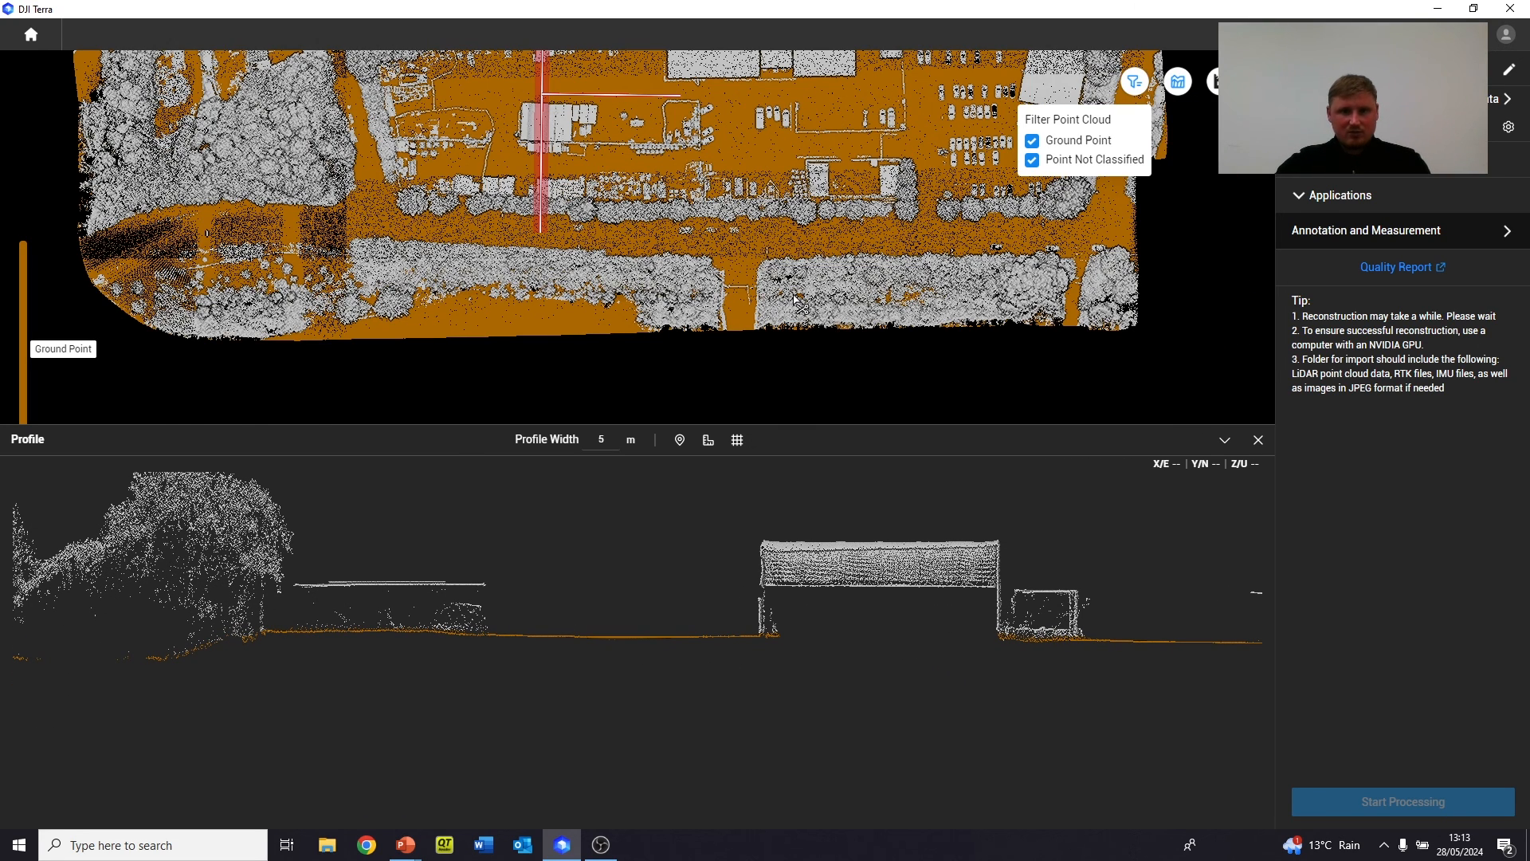
left_click_drag(710, 108, 791, 298)
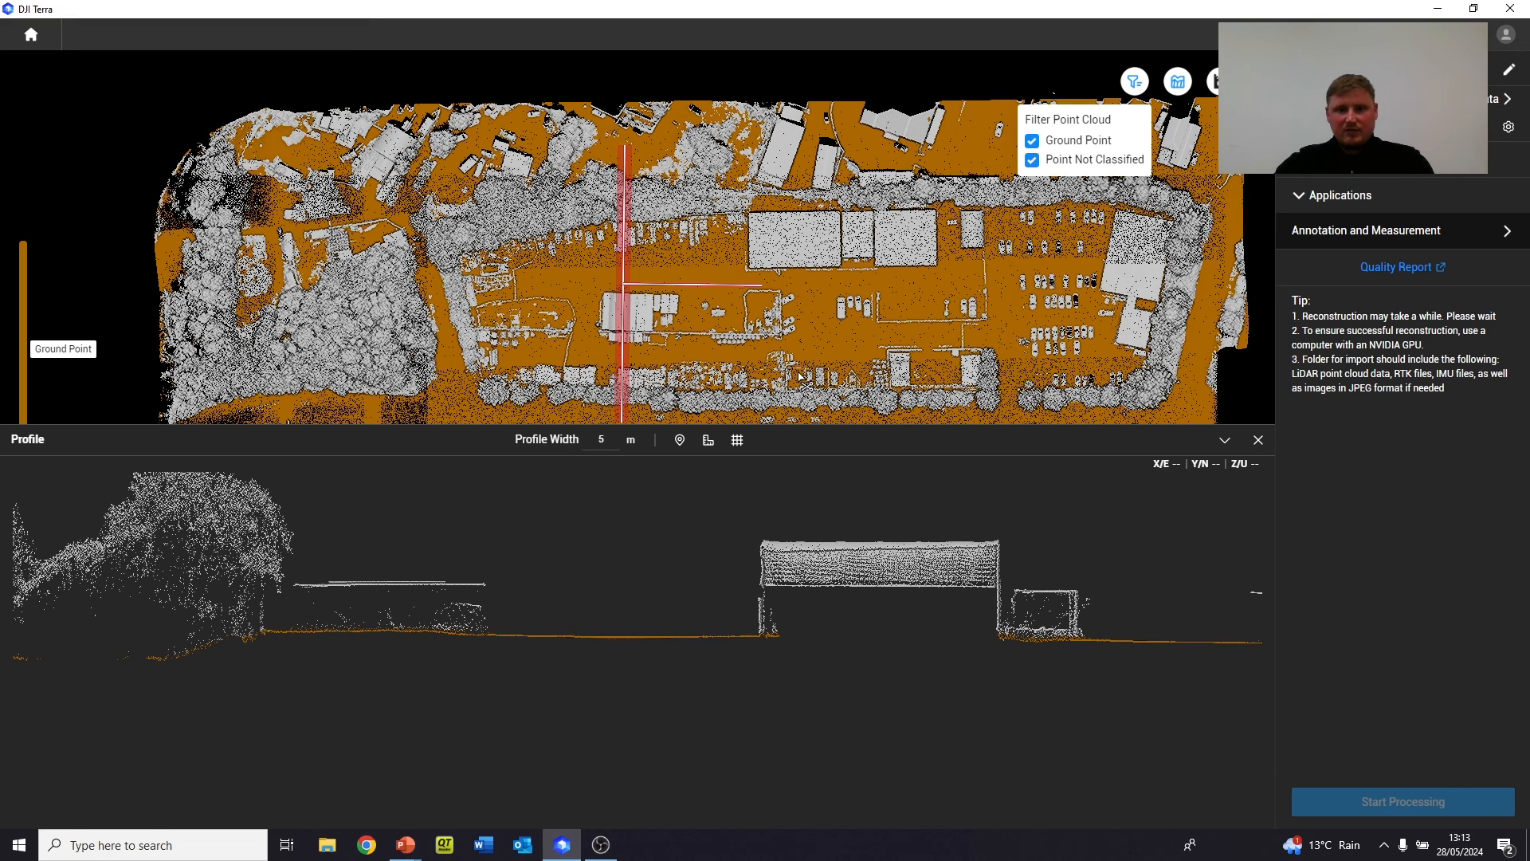
Cut a second 5 m wide profile across the road between the two tree belts and examine its ground line
left_click_drag(740, 251, 705, 194)
left_click(877, 344)
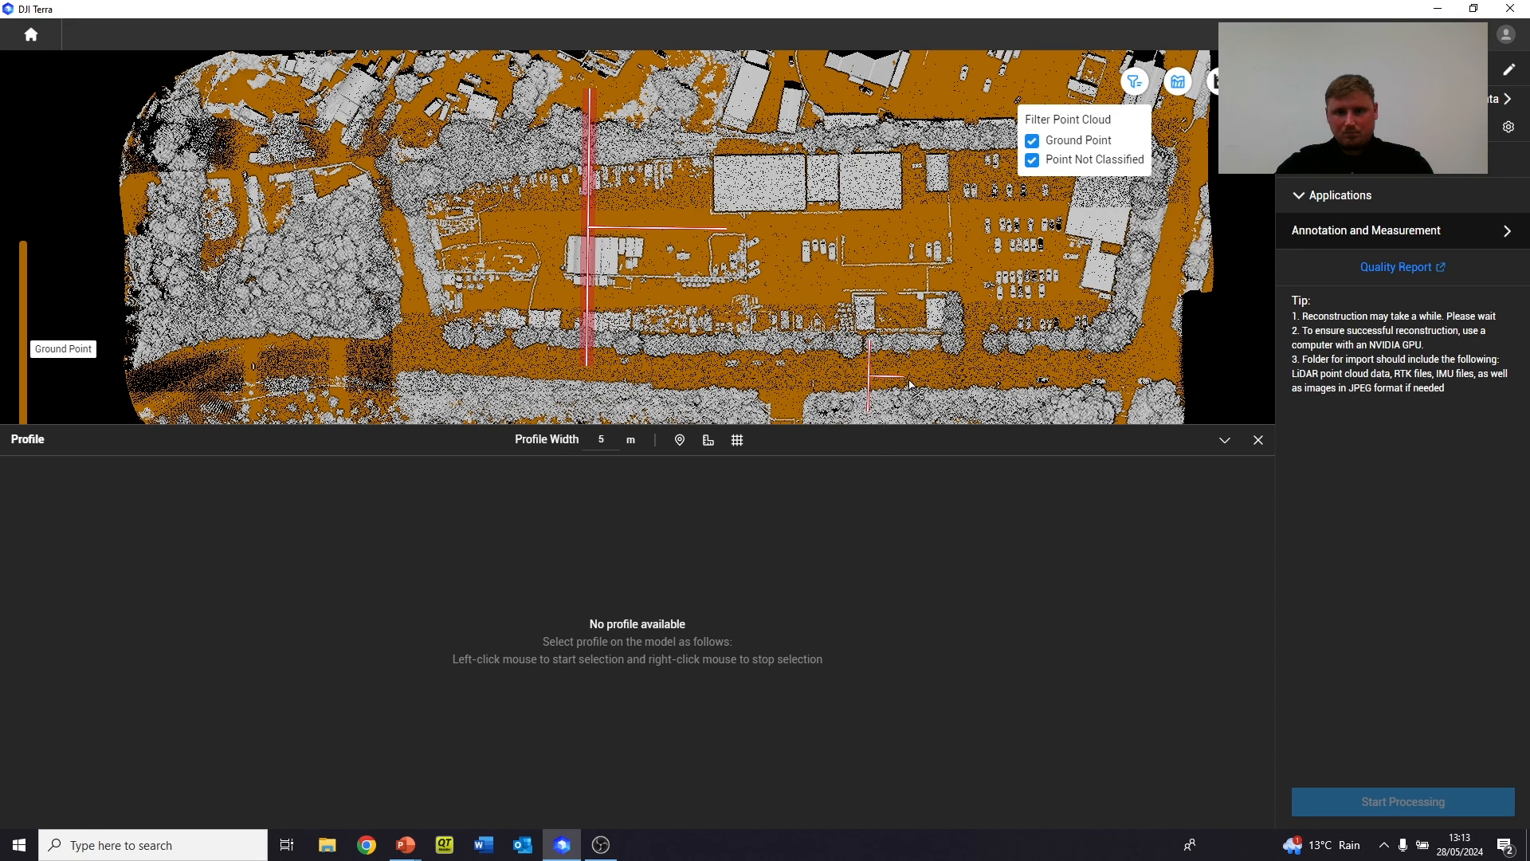
right_click(876, 420)
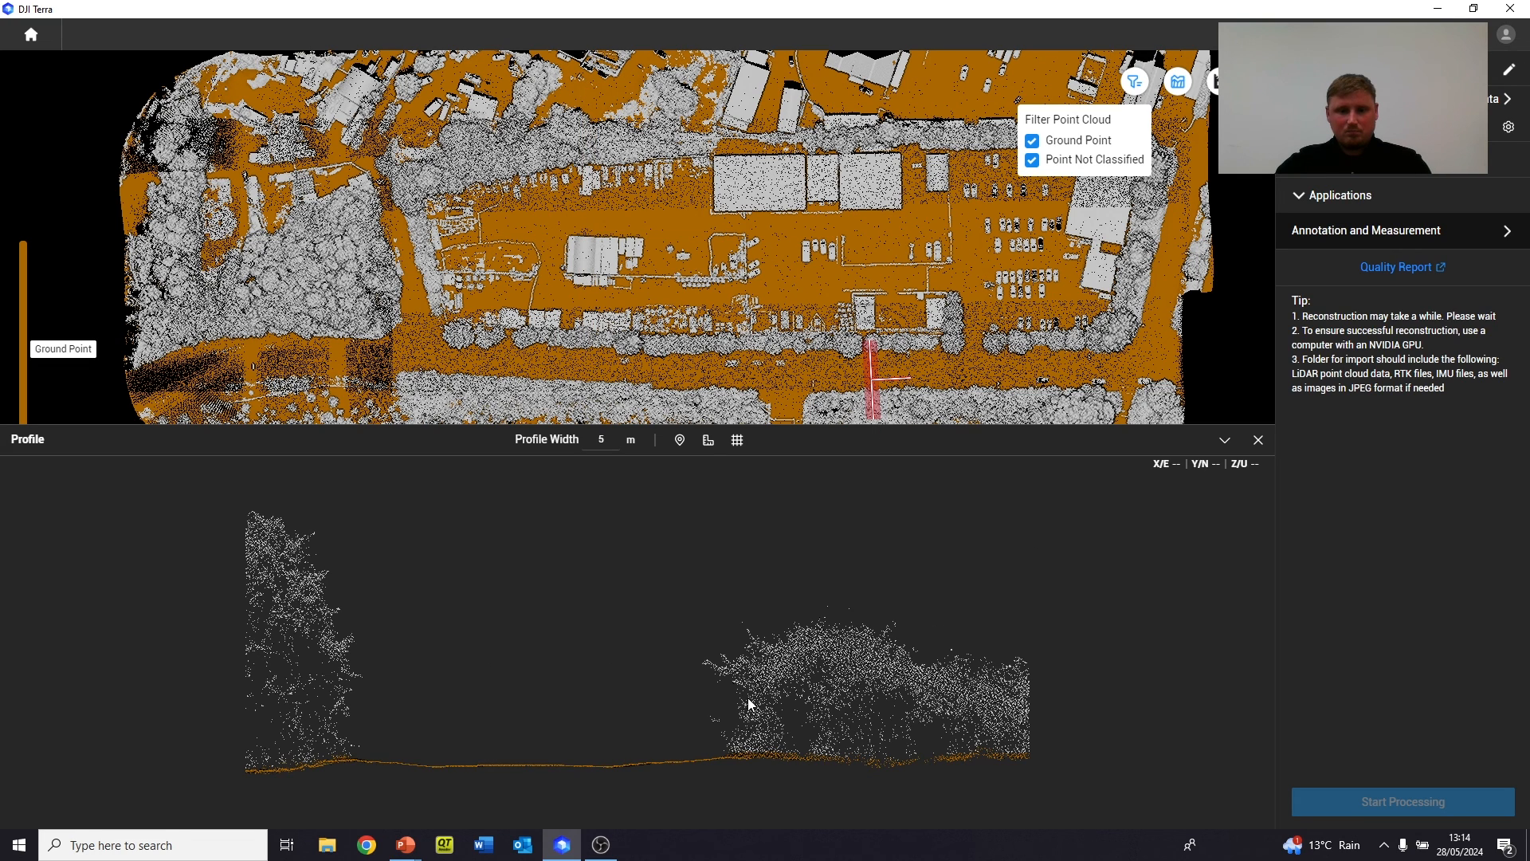
scroll(647, 682, "up", 2)
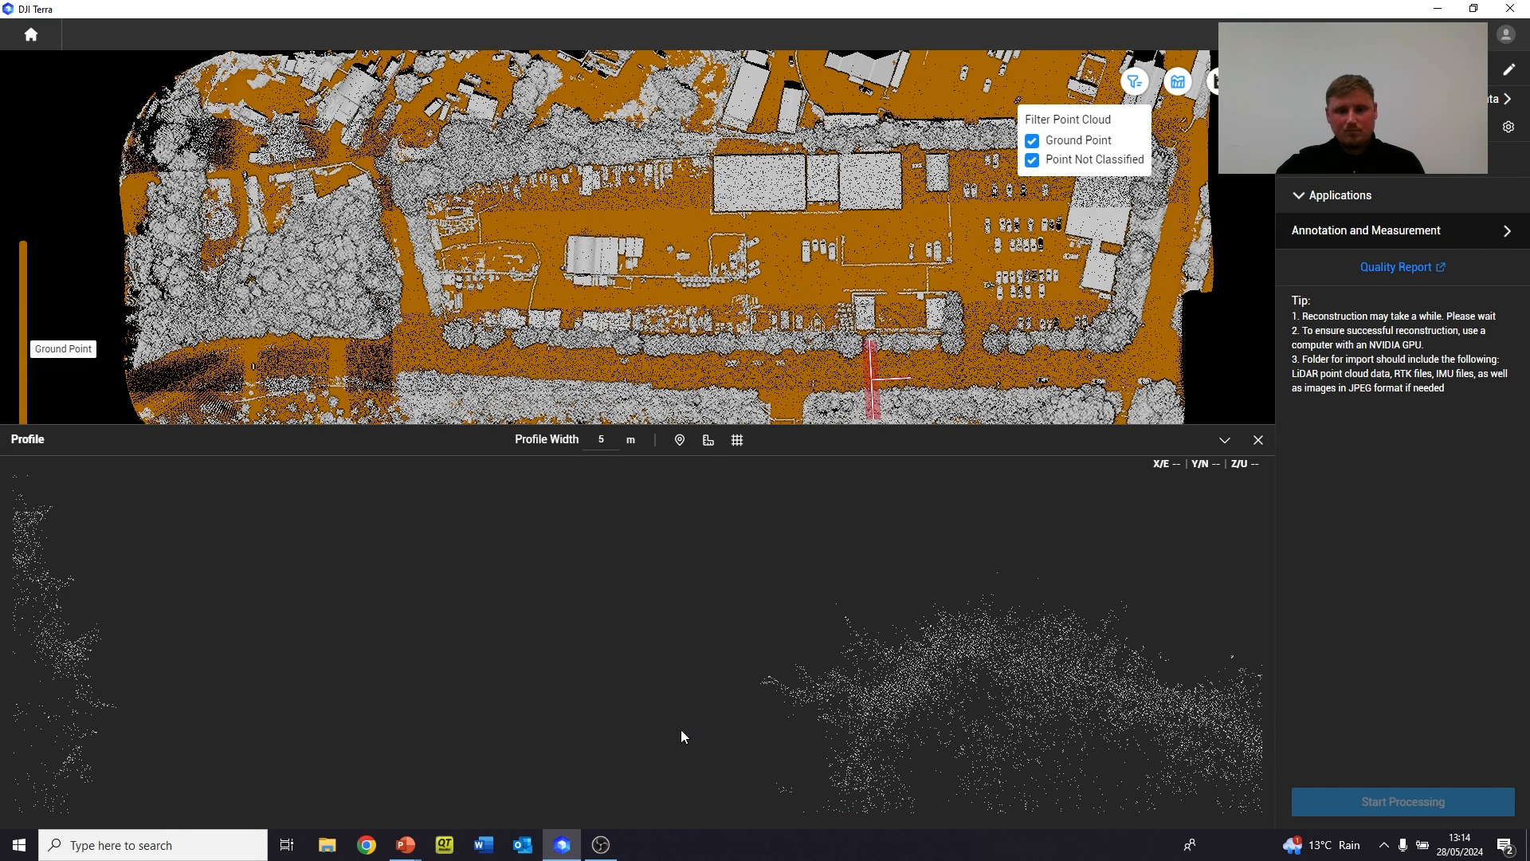
scroll(901, 710, "down", 4)
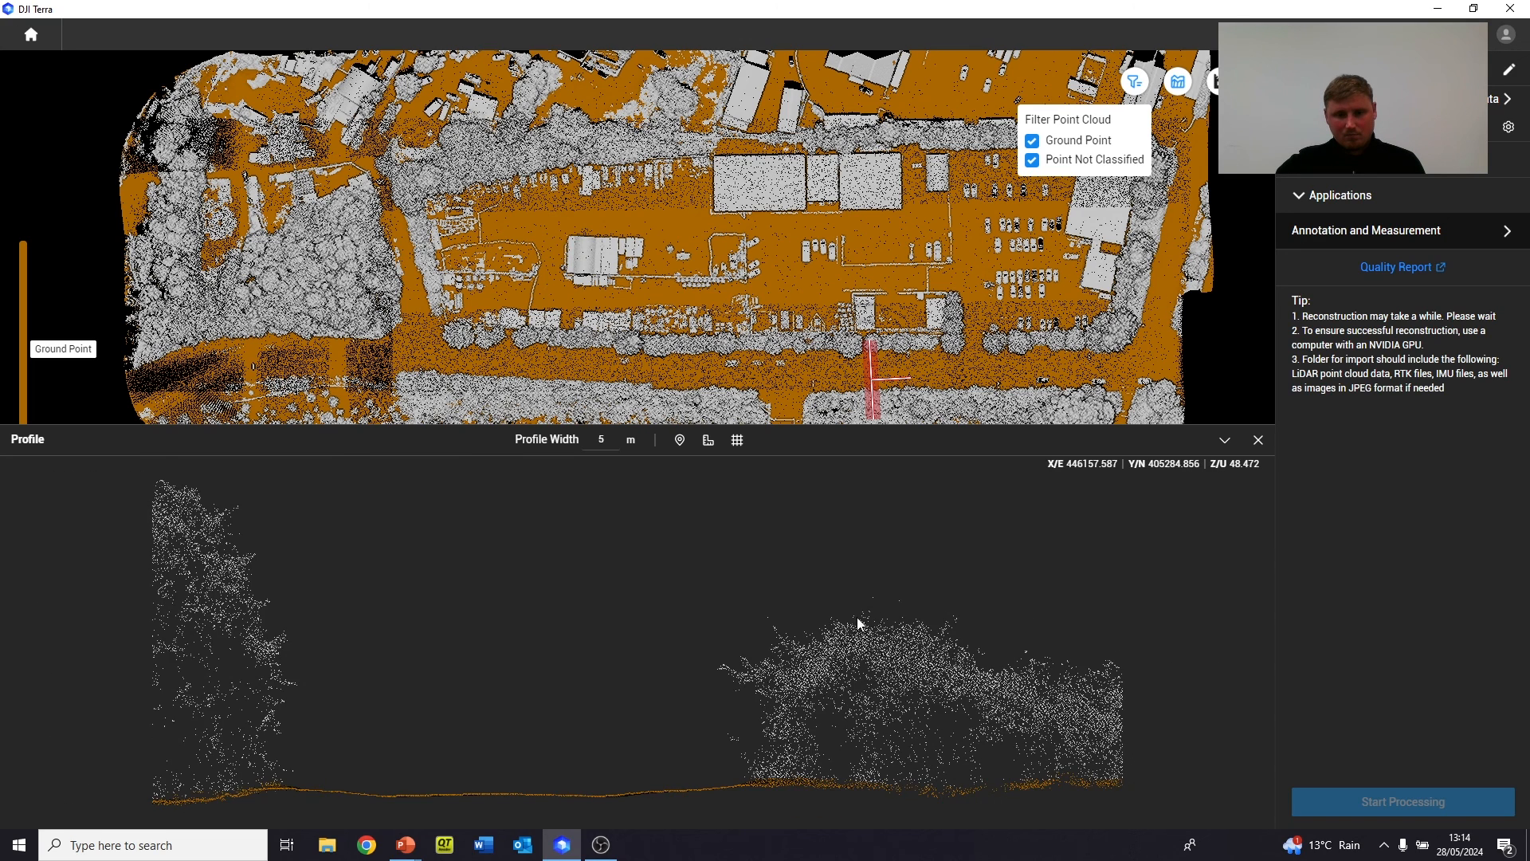
scroll(574, 775, "up", 2)
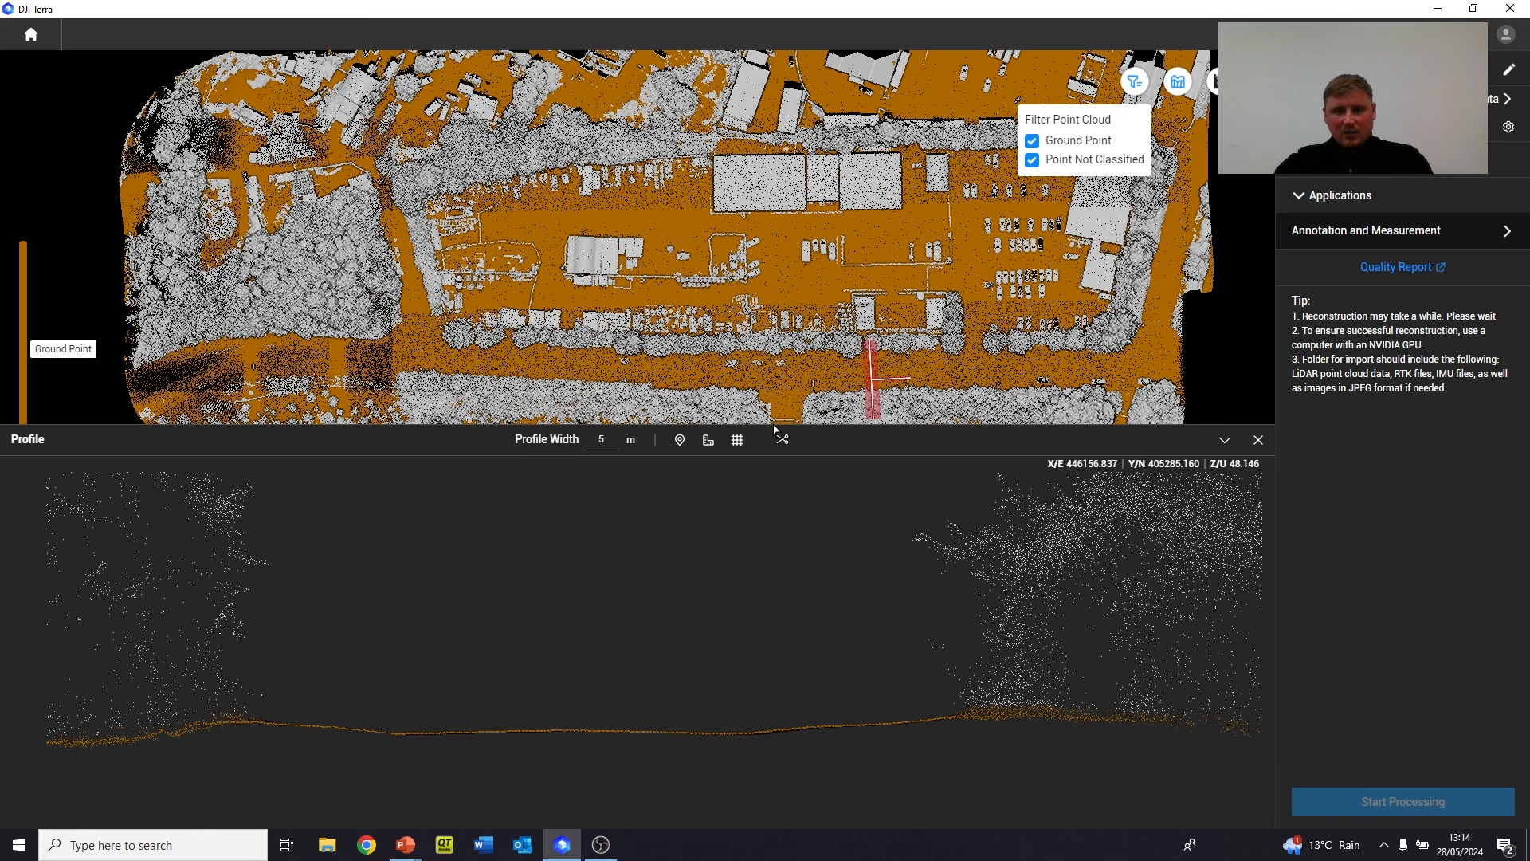
Measure from the road edge up to the overhanging tree branches in the profile, show the profile's grid, and close the profile view
left_click(708, 440)
left_click(950, 719)
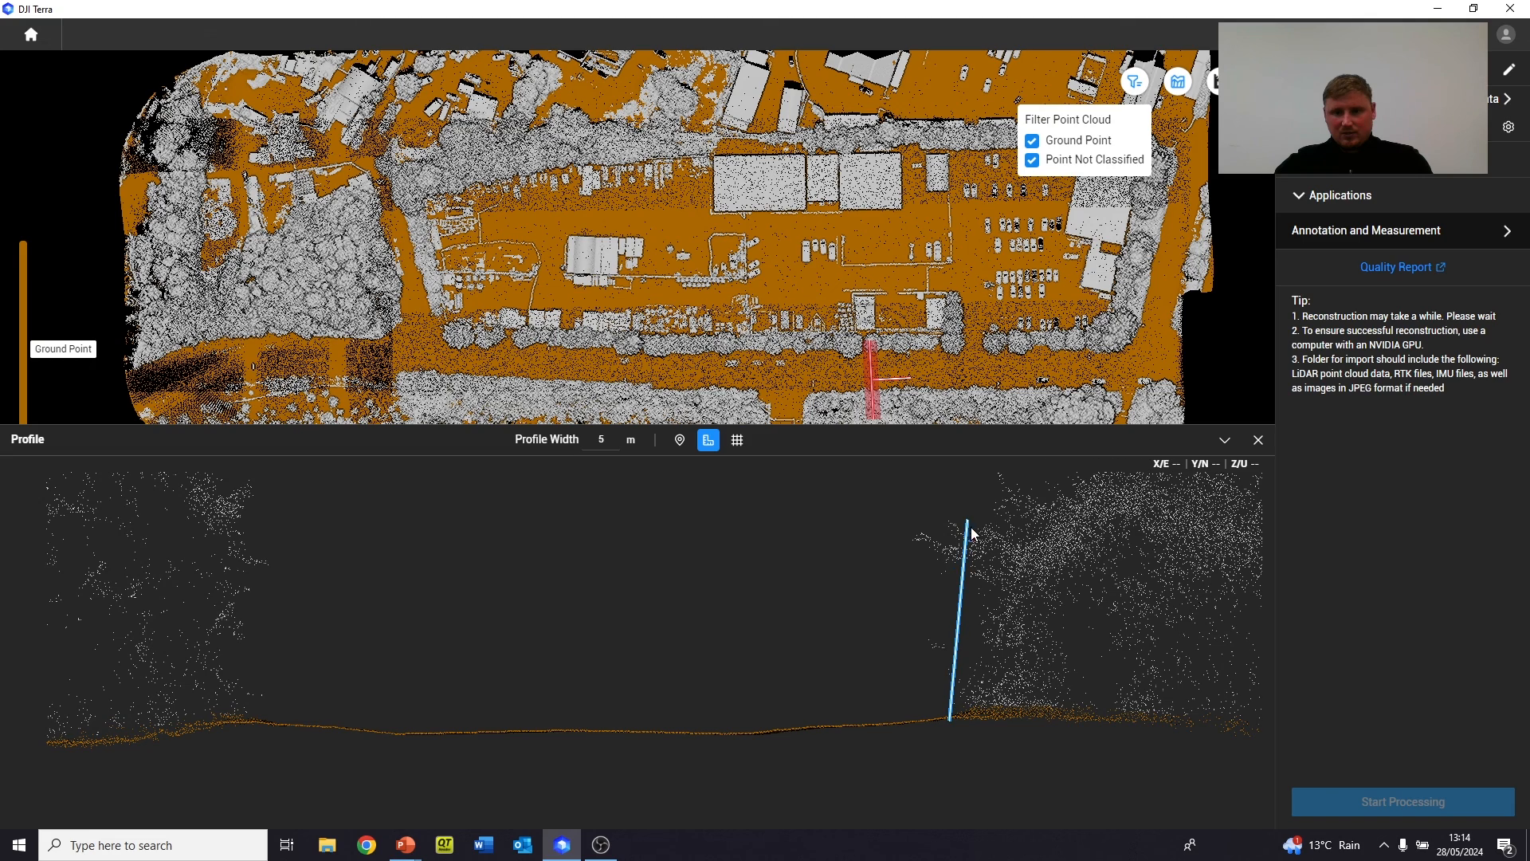
left_click(978, 538)
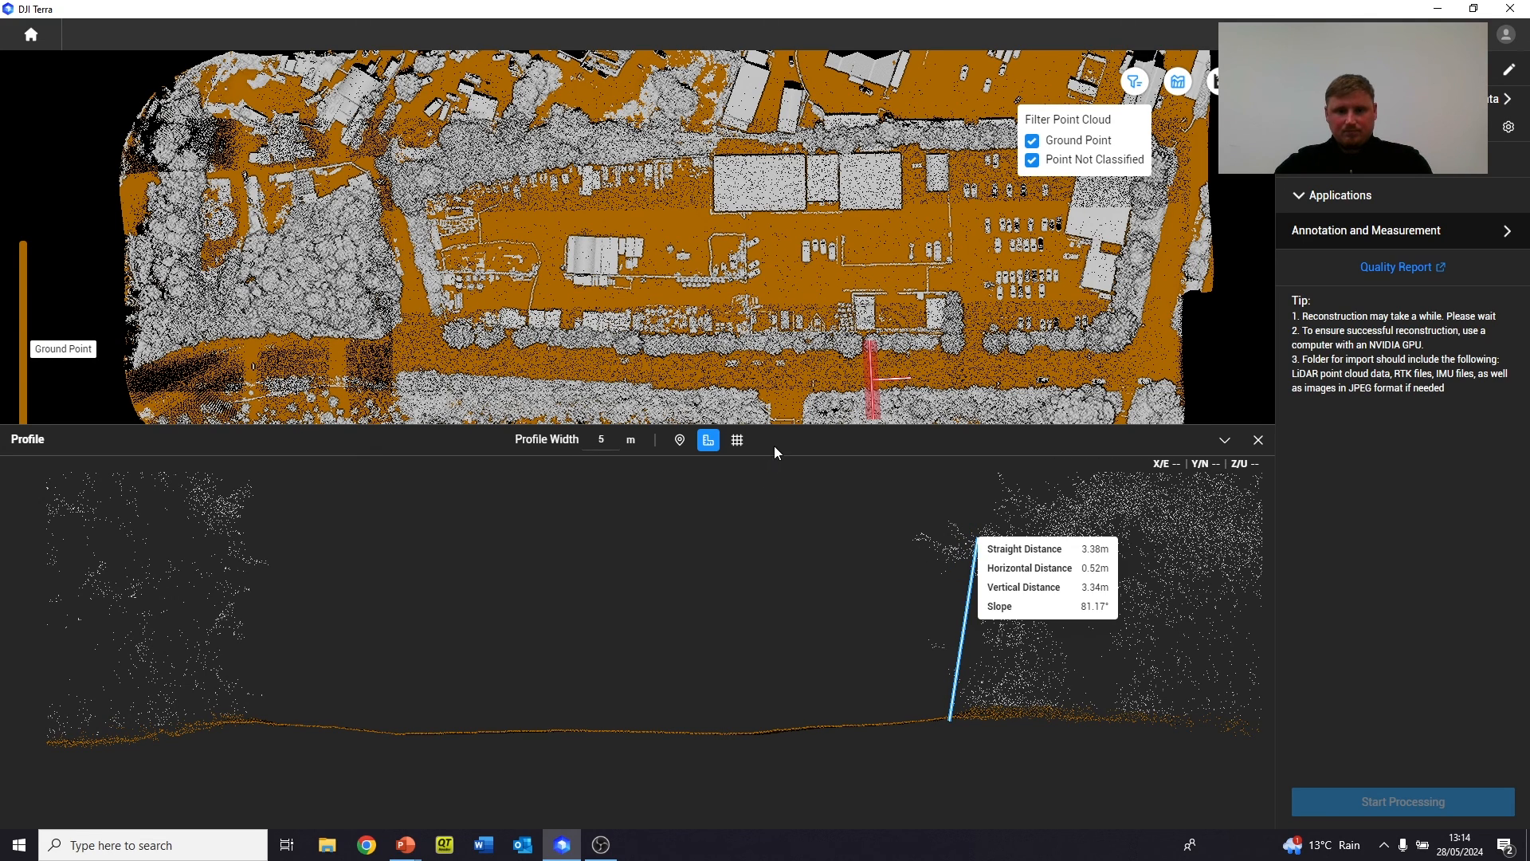
left_click(741, 448)
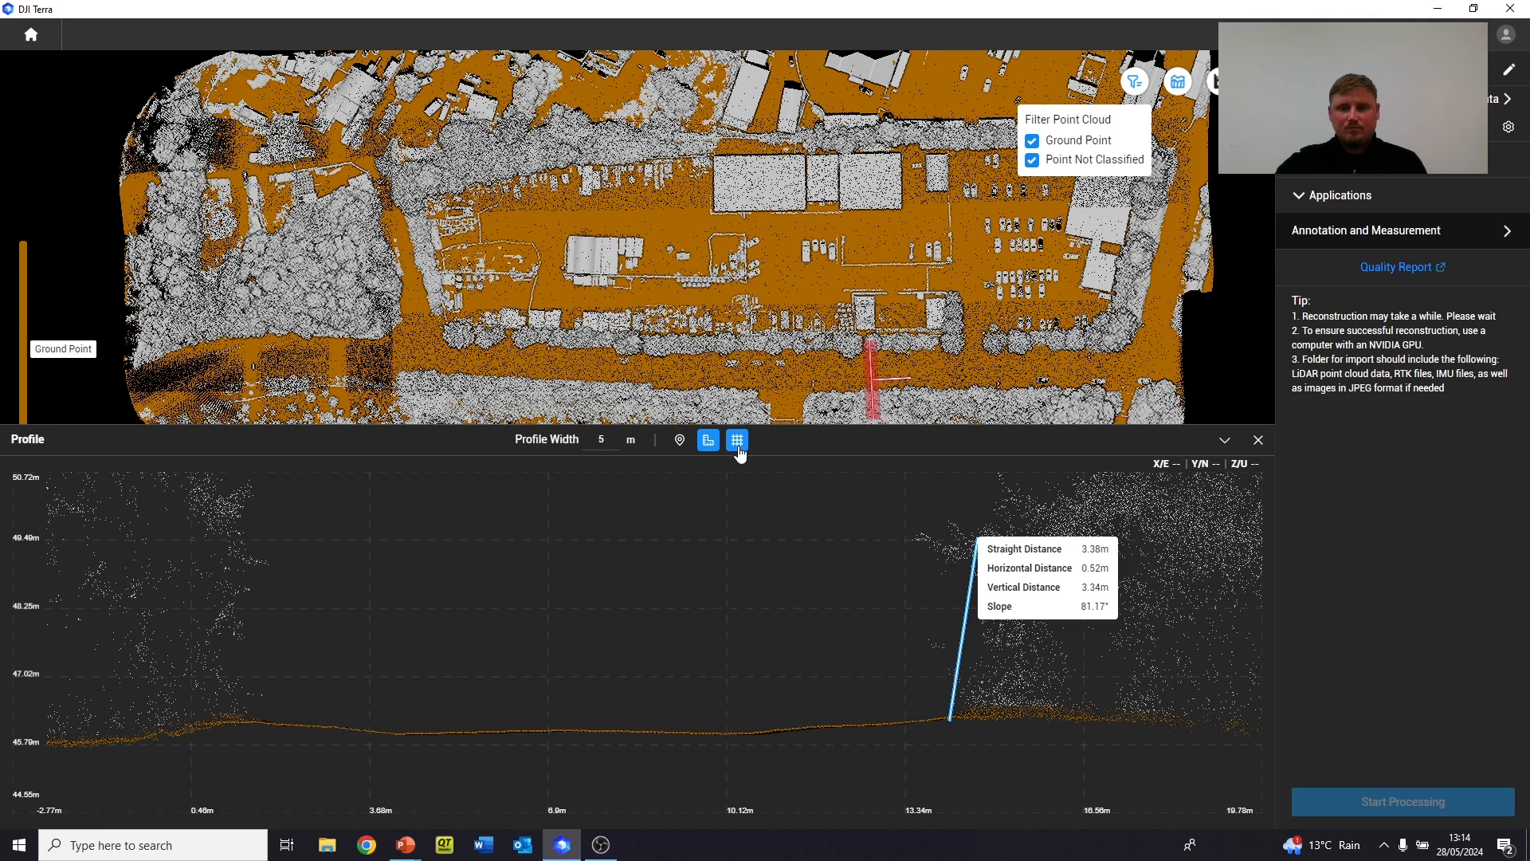
left_click(1258, 440)
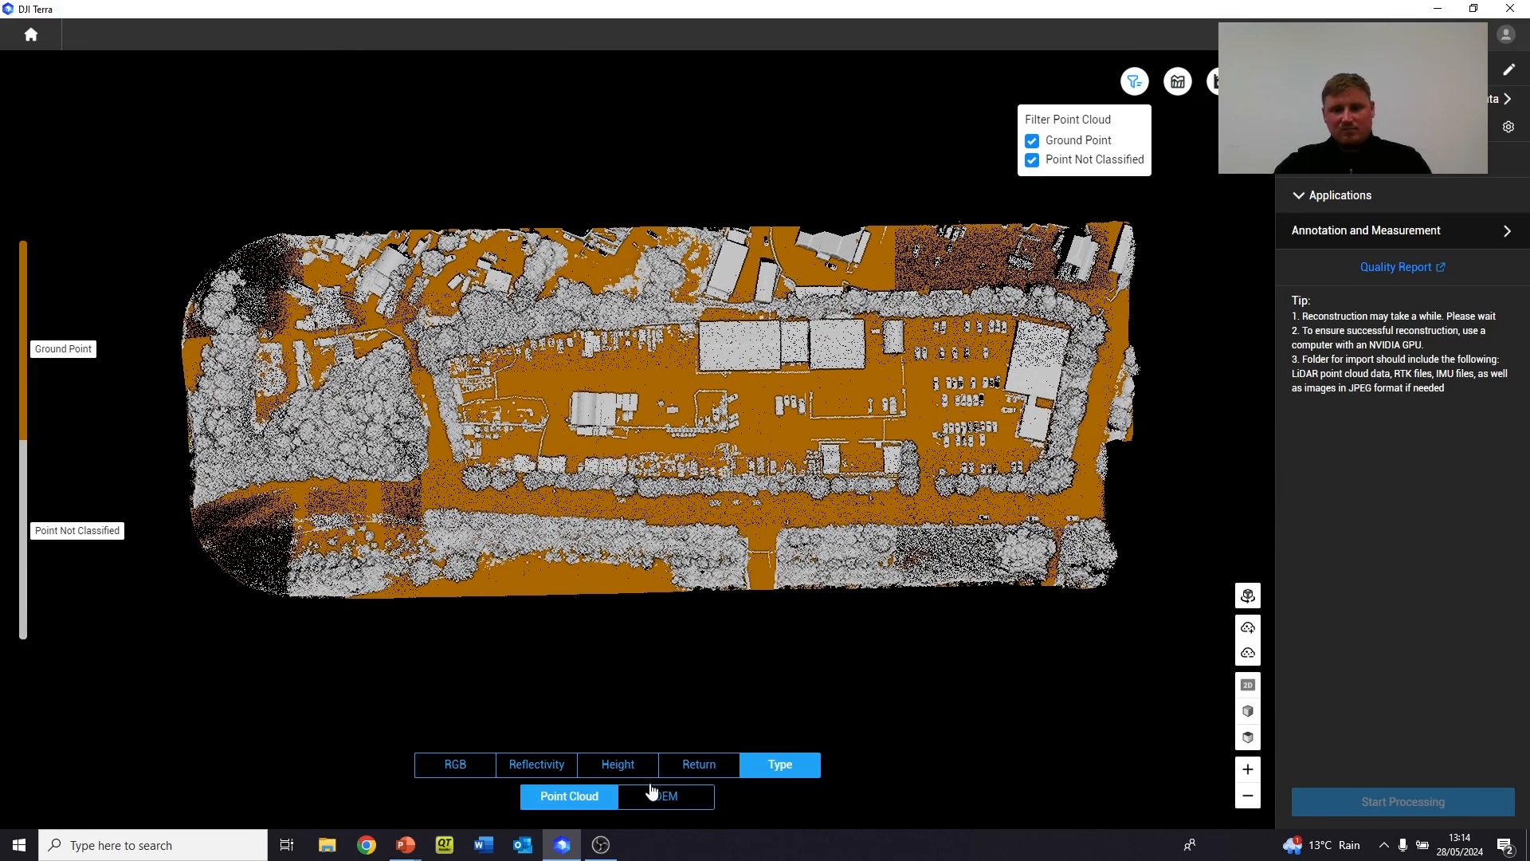
Inspect the DEM over the base map across the whole site, and return to the point cloud view
left_click(699, 791)
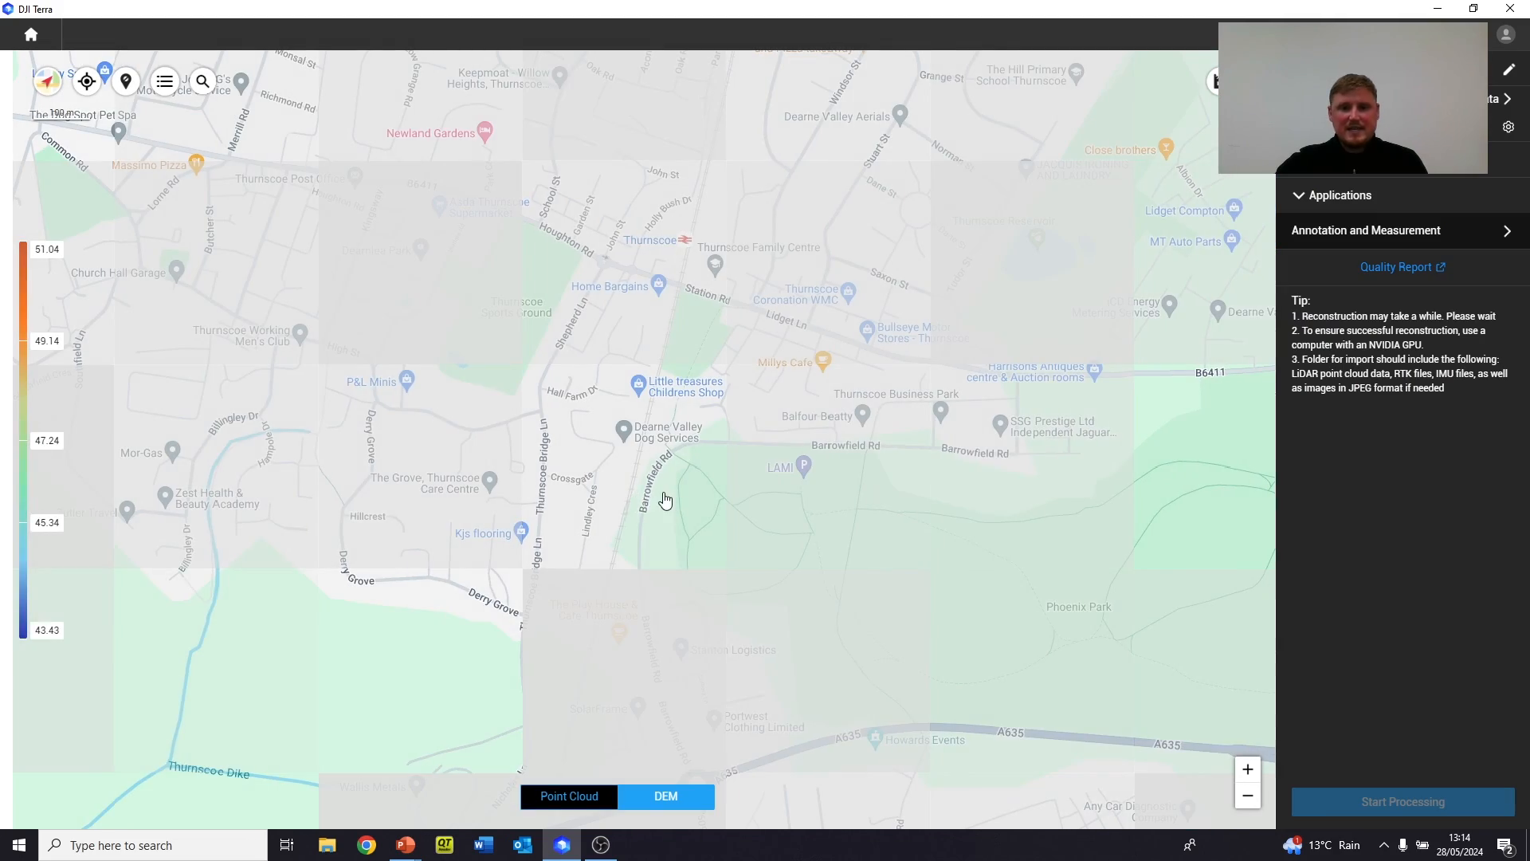
scroll(797, 490, "up", 5)
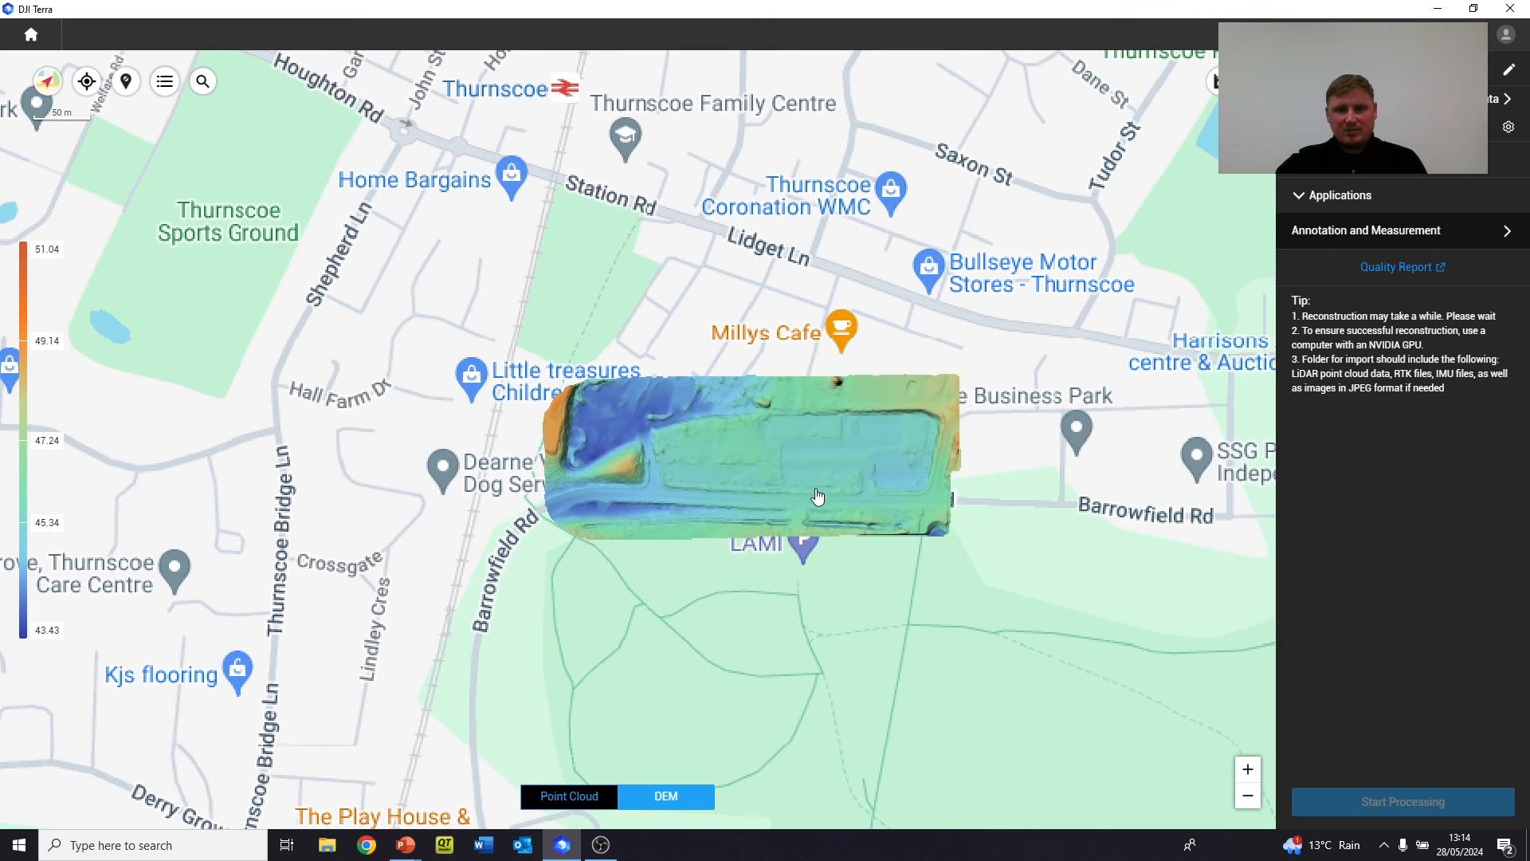
scroll(710, 478, "down", 5)
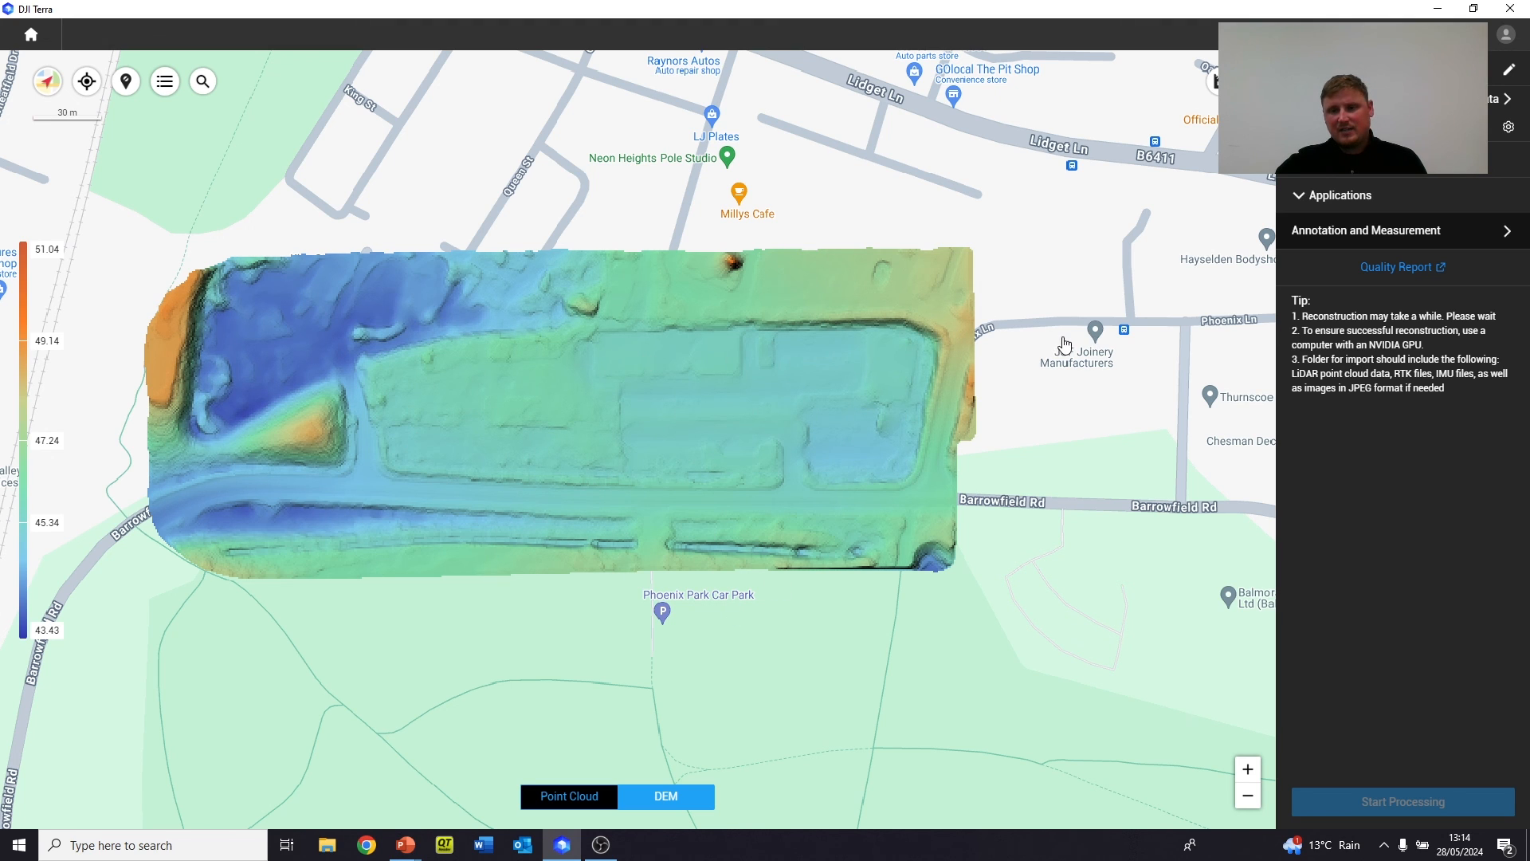
left_click(590, 797)
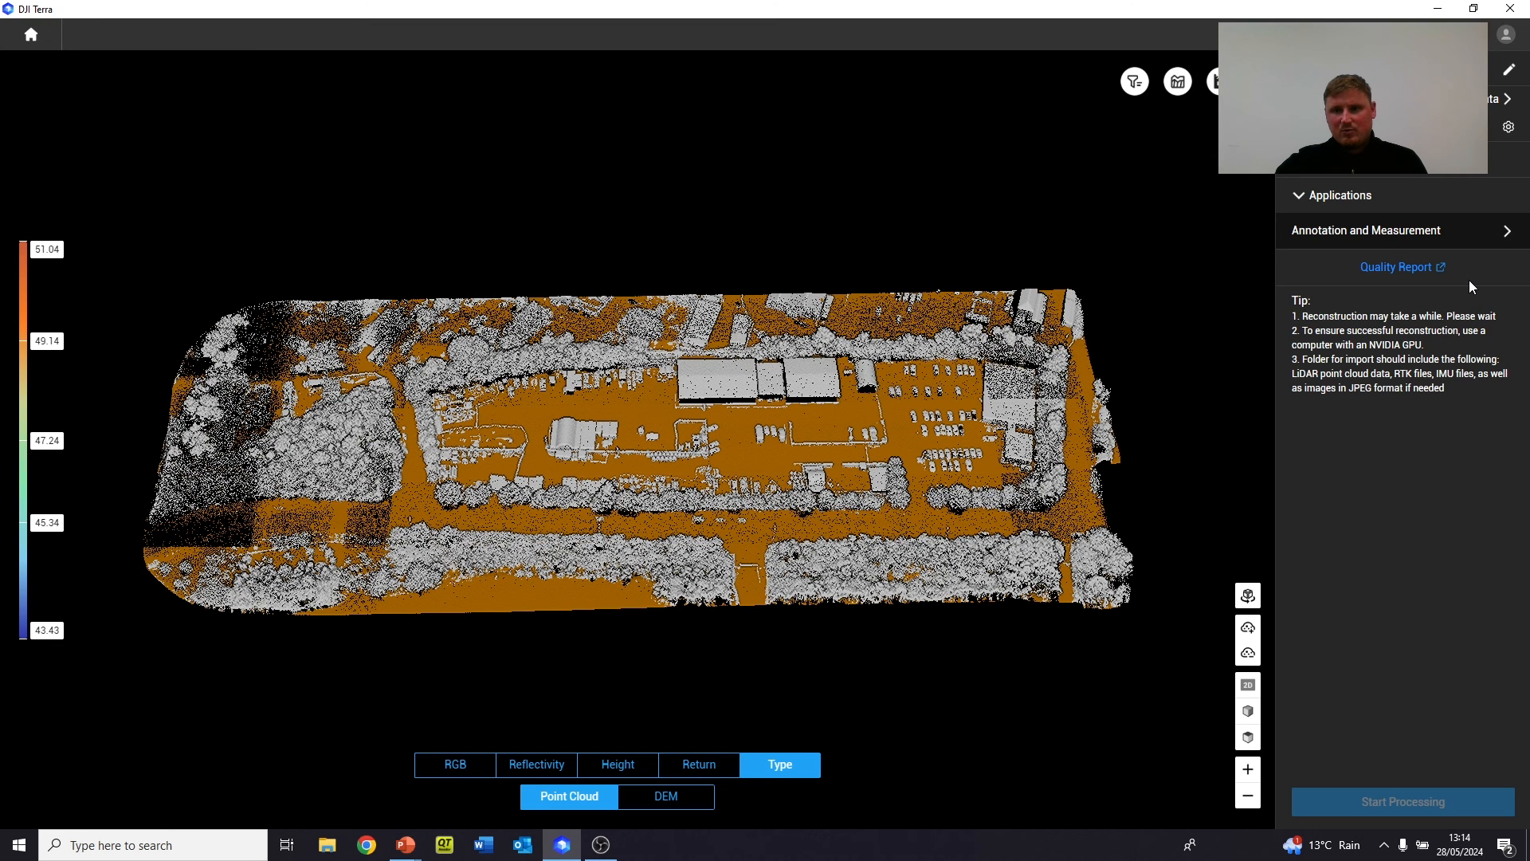
Read the quality report from processing times through accuracy and point density, close it, and switch to the presentation slides
left_click(1395, 271)
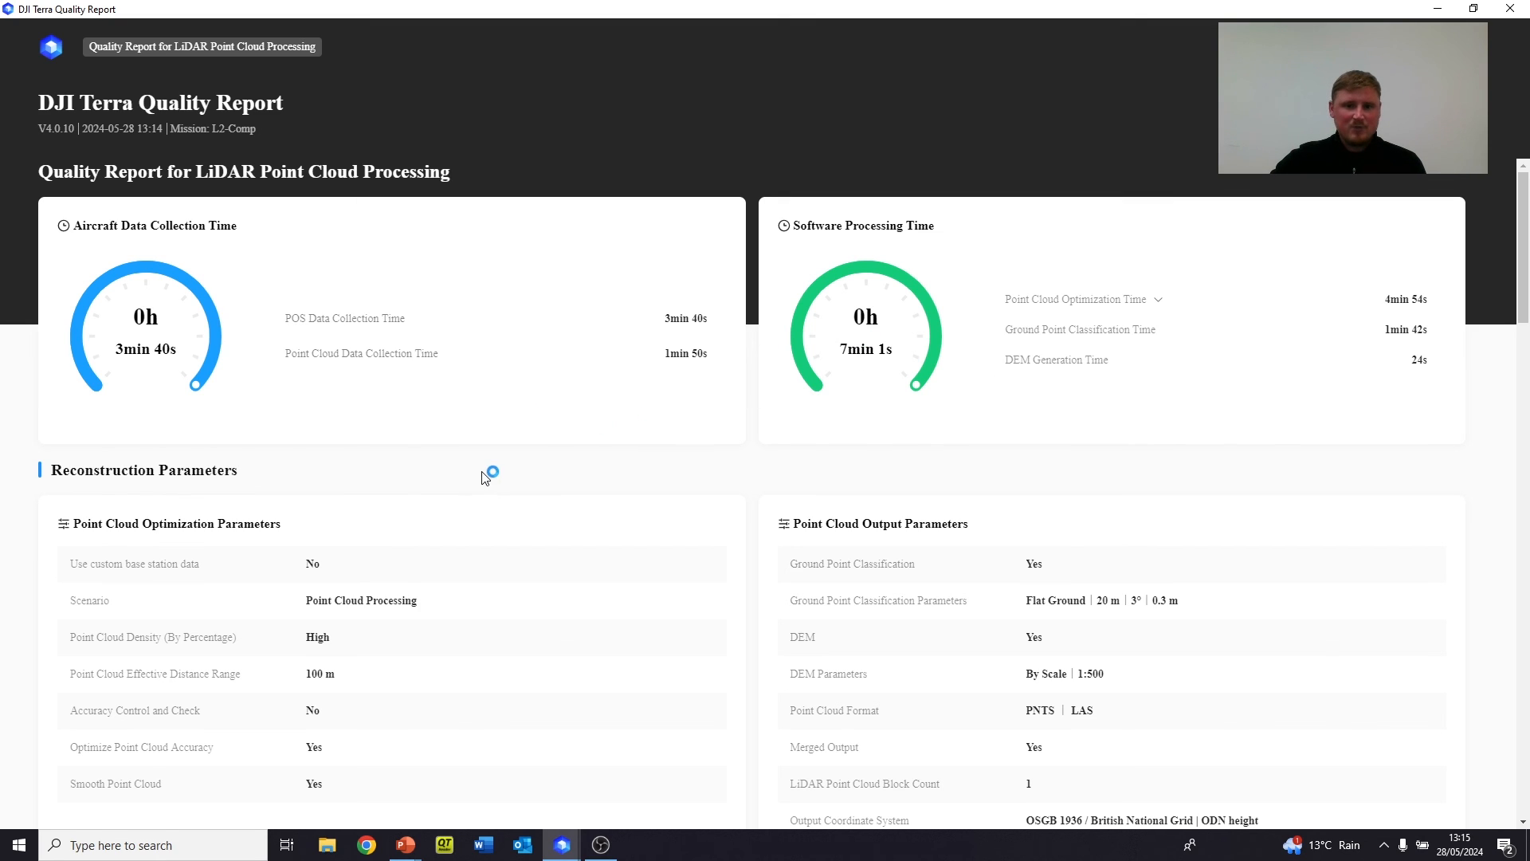
scroll(564, 434, "down", 2)
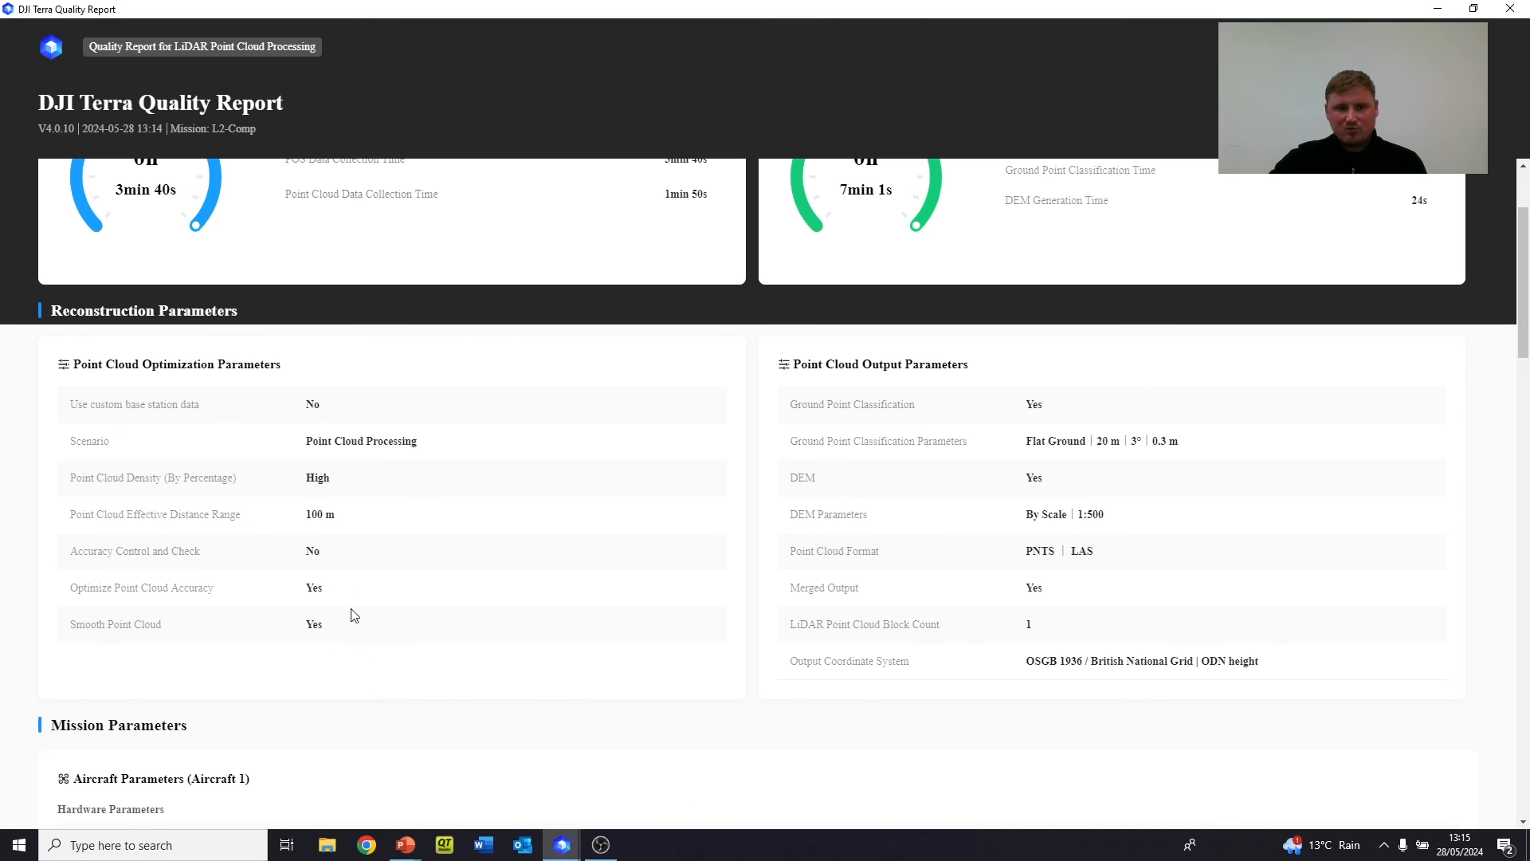
scroll(350, 485, "down", 7)
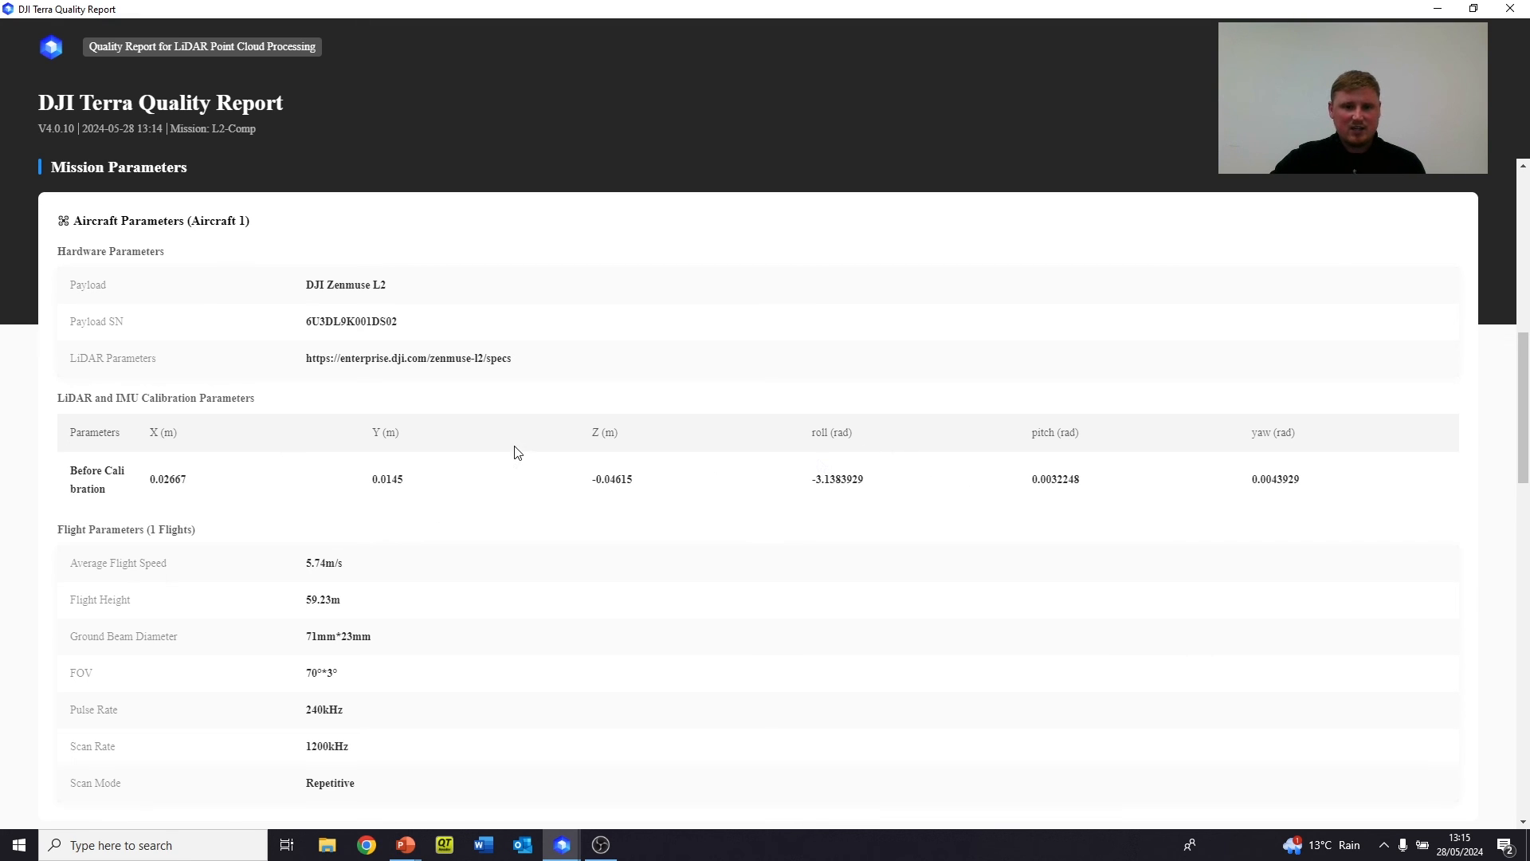
scroll(507, 434, "down", 10)
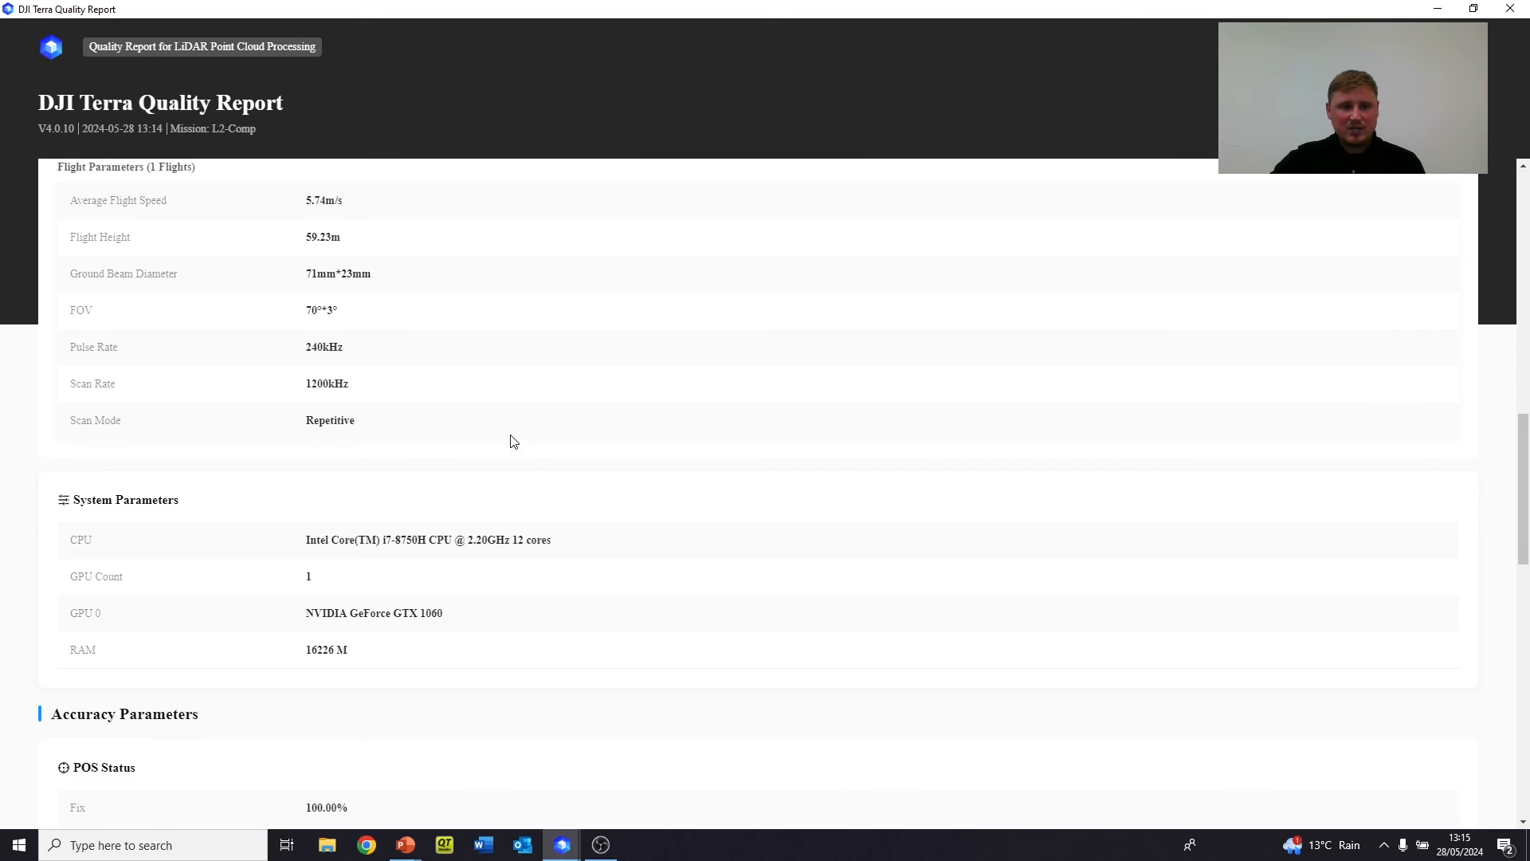
scroll(557, 437, "down", 8)
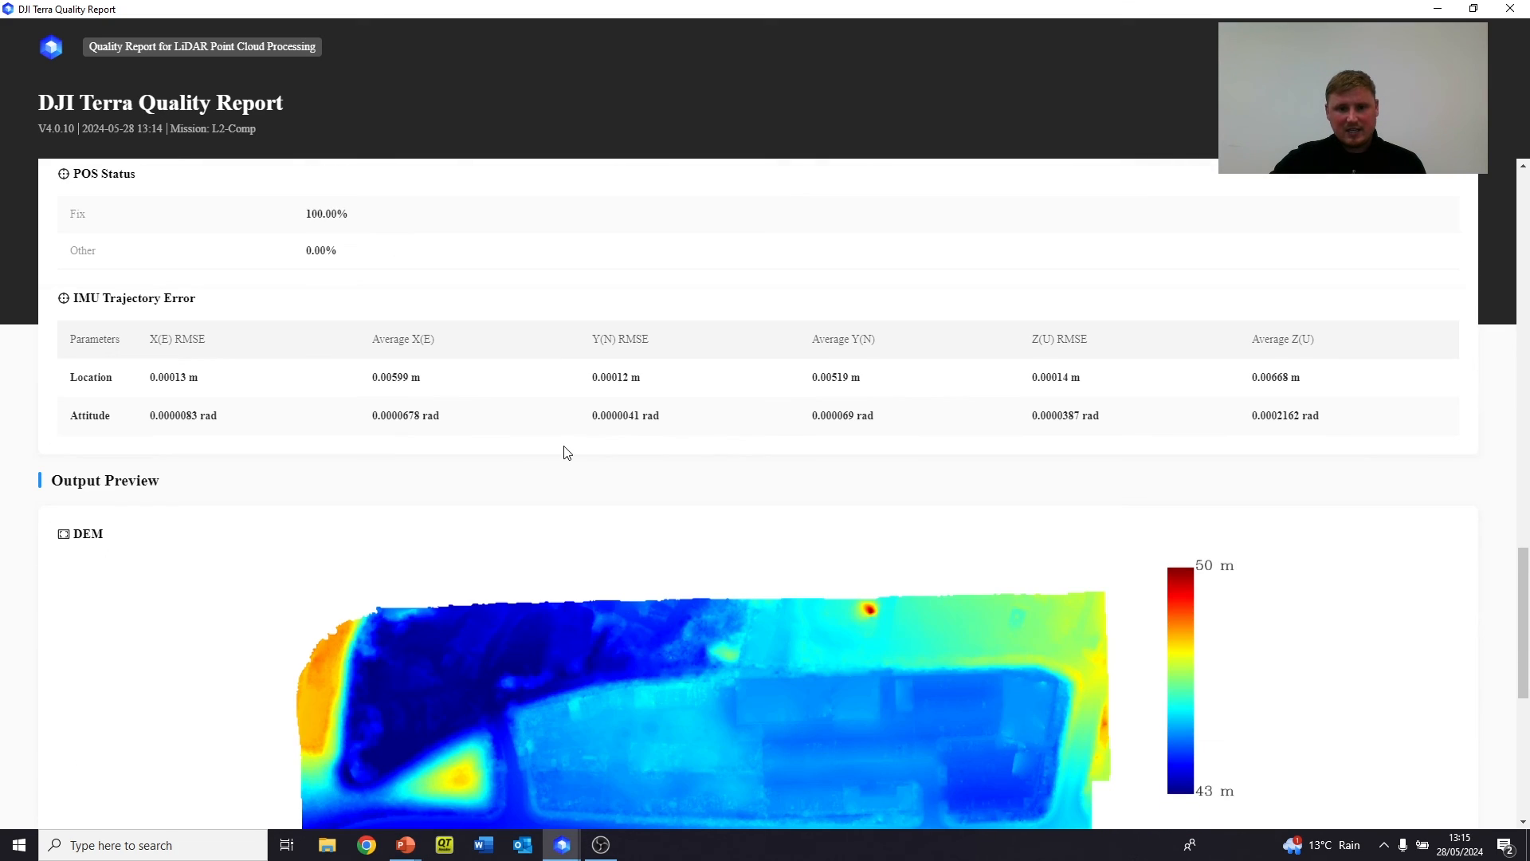
scroll(610, 425, "down", 2)
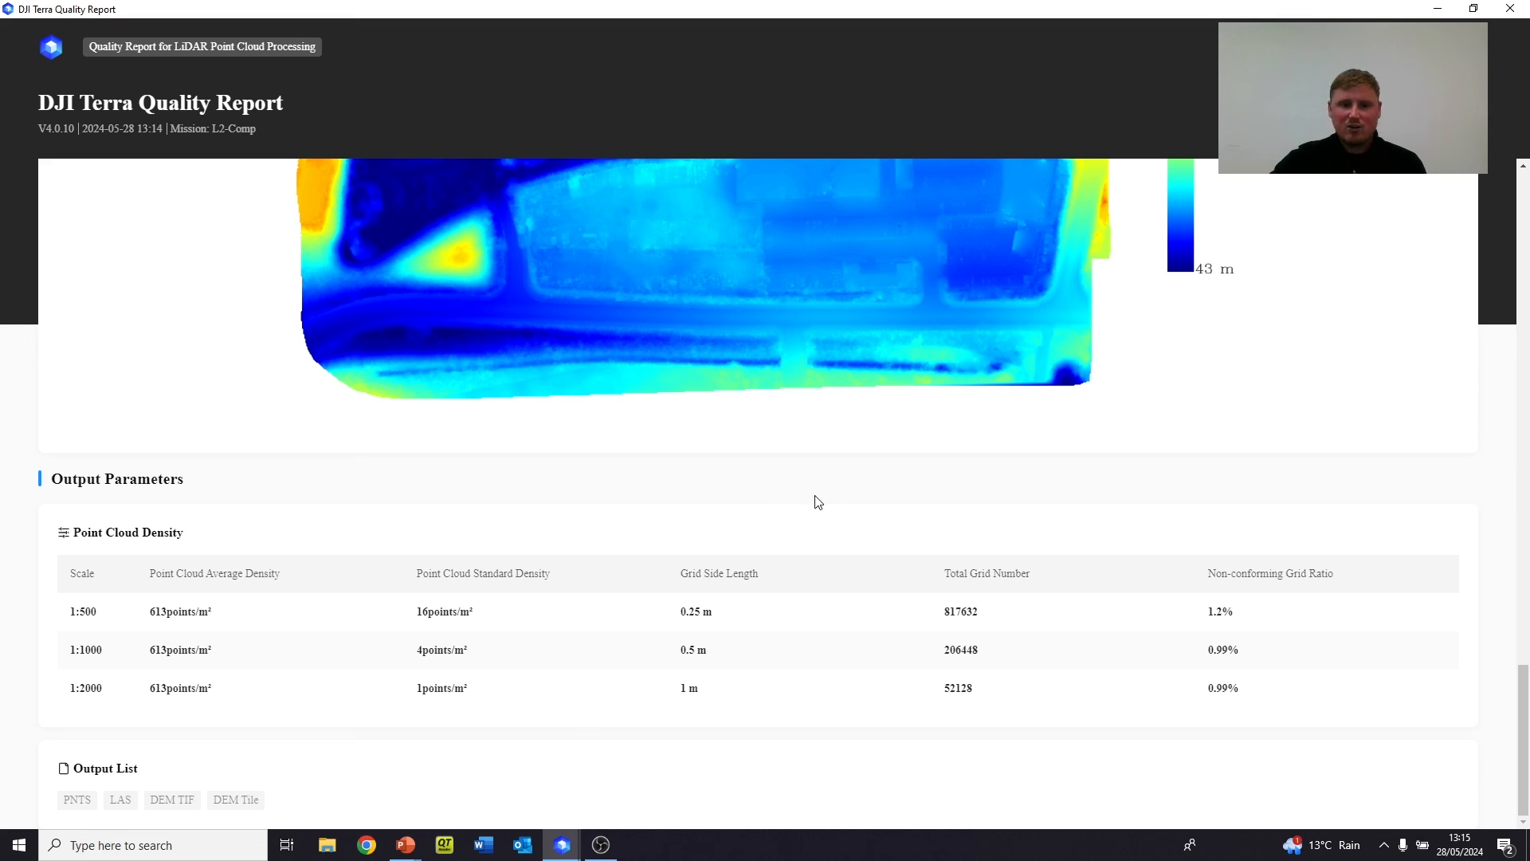
left_click(1510, 8)
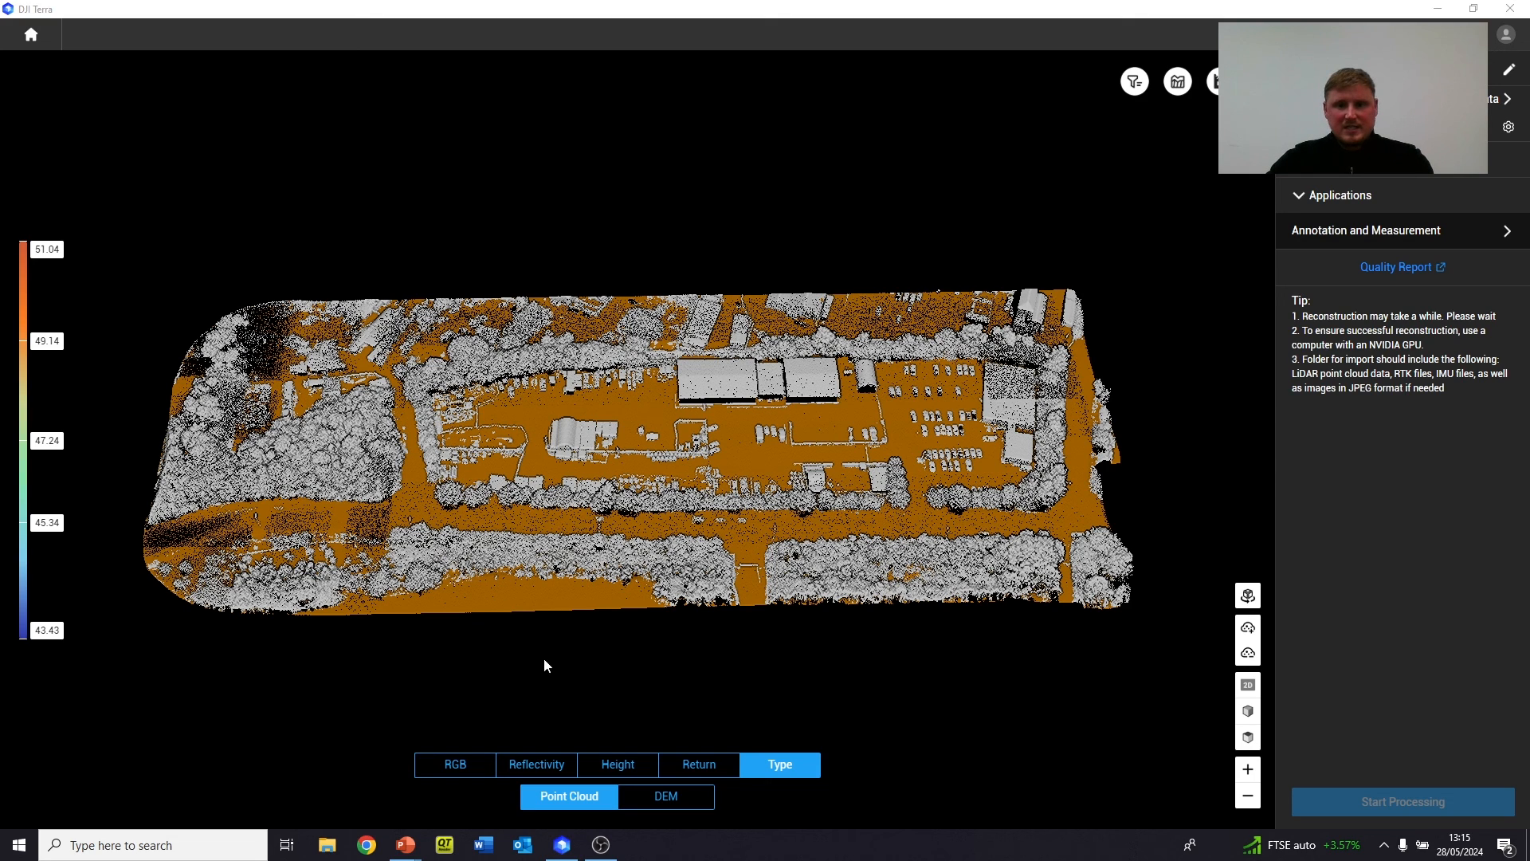
key("alt+Tab")
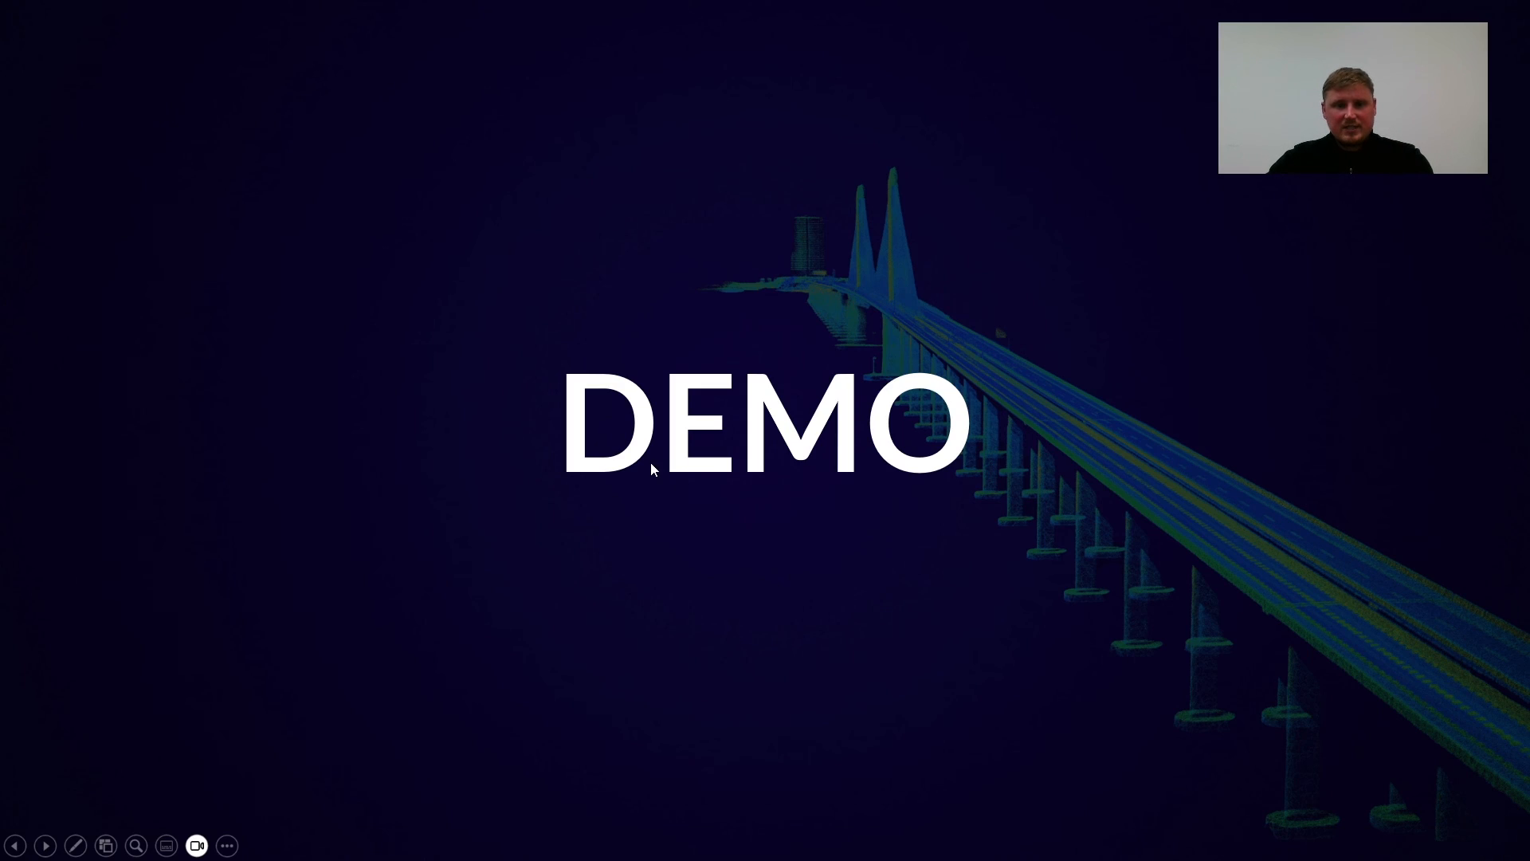